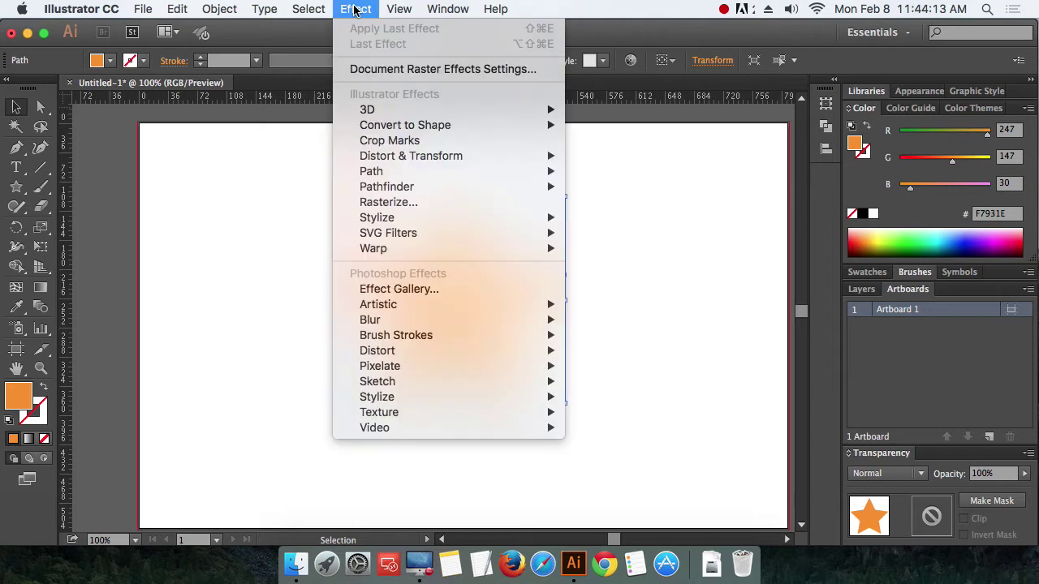
Step: Apply a 45° Twist effect to the orange star and nudge the star slightly upward
{"action": "mouse_move", "coordinate": [400, 163]}
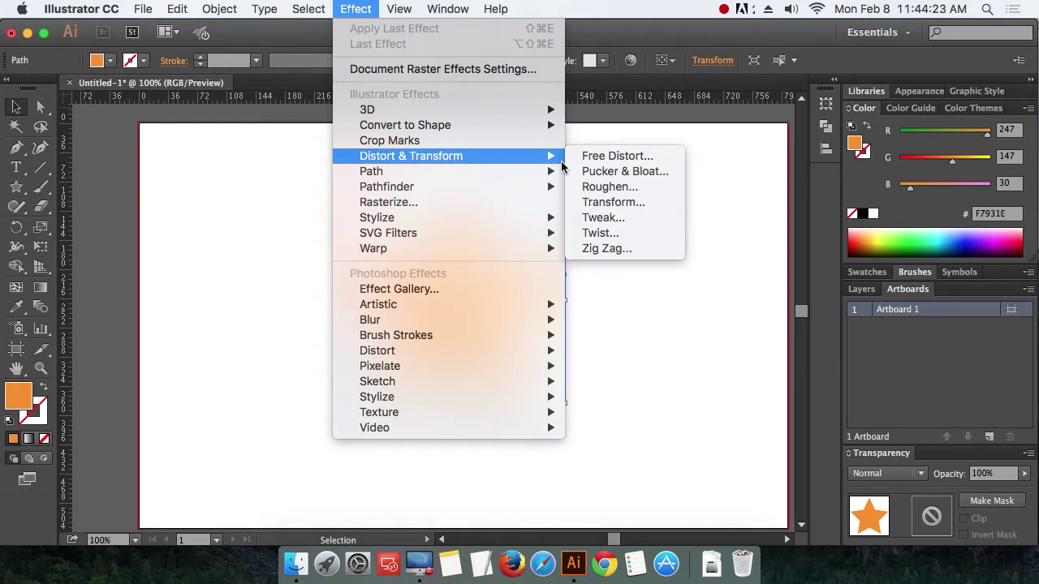
{"action": "left_click", "coordinate": [602, 234]}
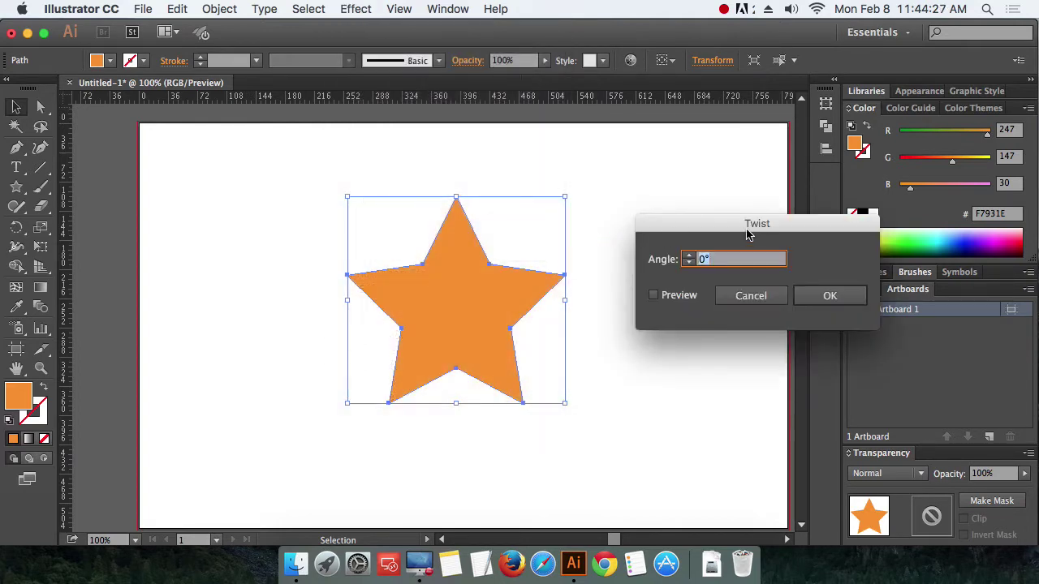
{"action": "type", "text": "45"}
{"action": "left_click", "coordinate": [830, 297]}
{"action": "left_click", "coordinate": [697, 274]}
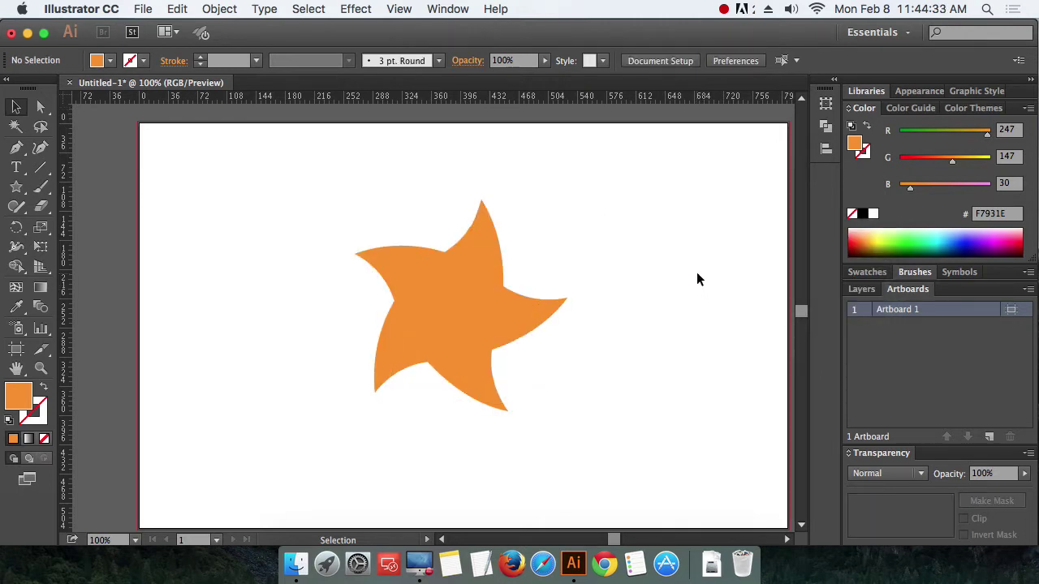
{"action": "left_click", "coordinate": [544, 308]}
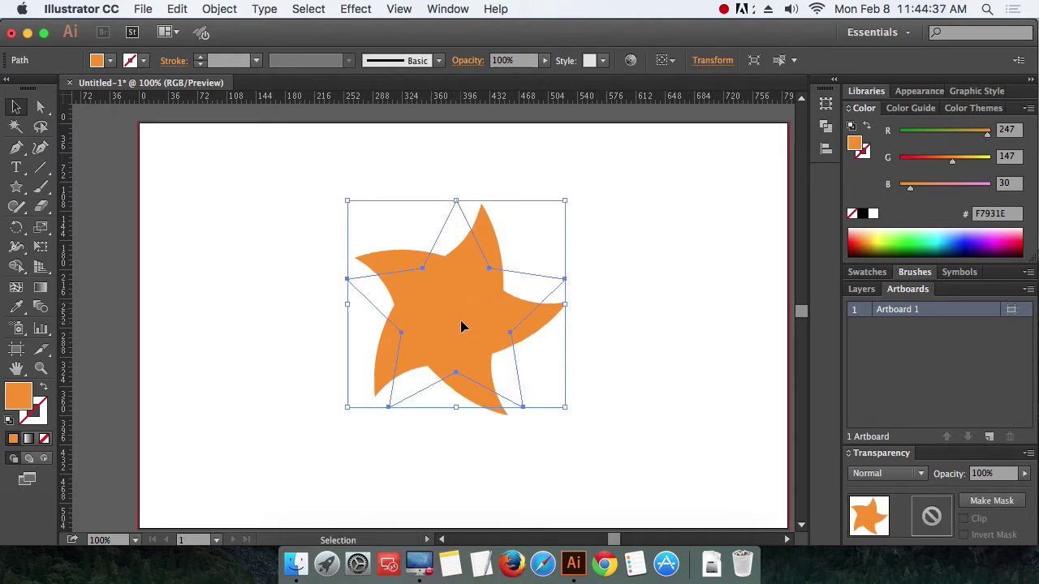
{"action": "left_click_drag", "start_coordinate": [463, 326], "coordinate": [463, 322]}
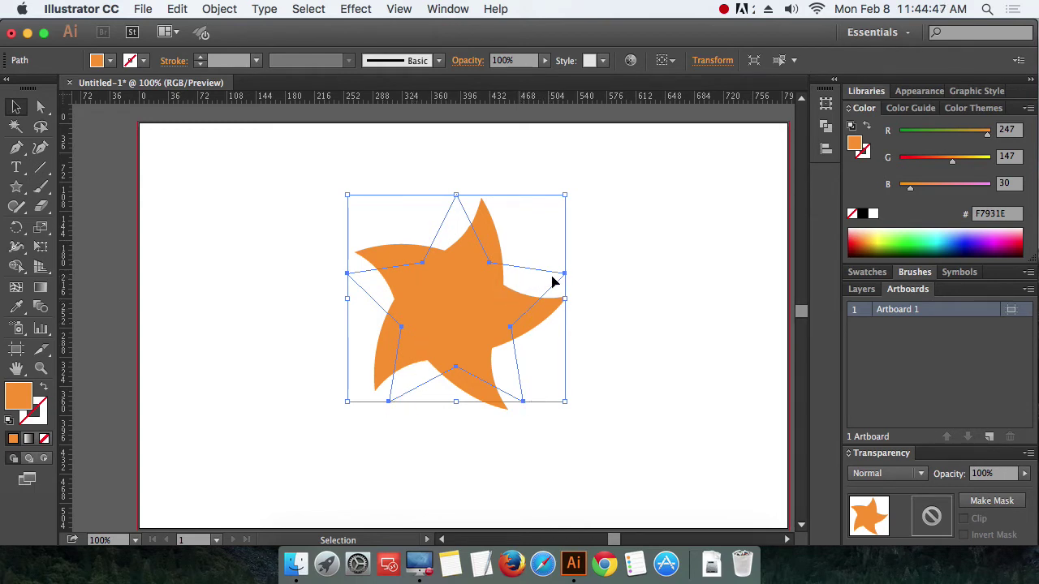
{"action": "left_click", "coordinate": [605, 309]}
Step: Try to convert the star with its live twist effect into guides, and undo the conversion
{"action": "right_click", "coordinate": [442, 289]}
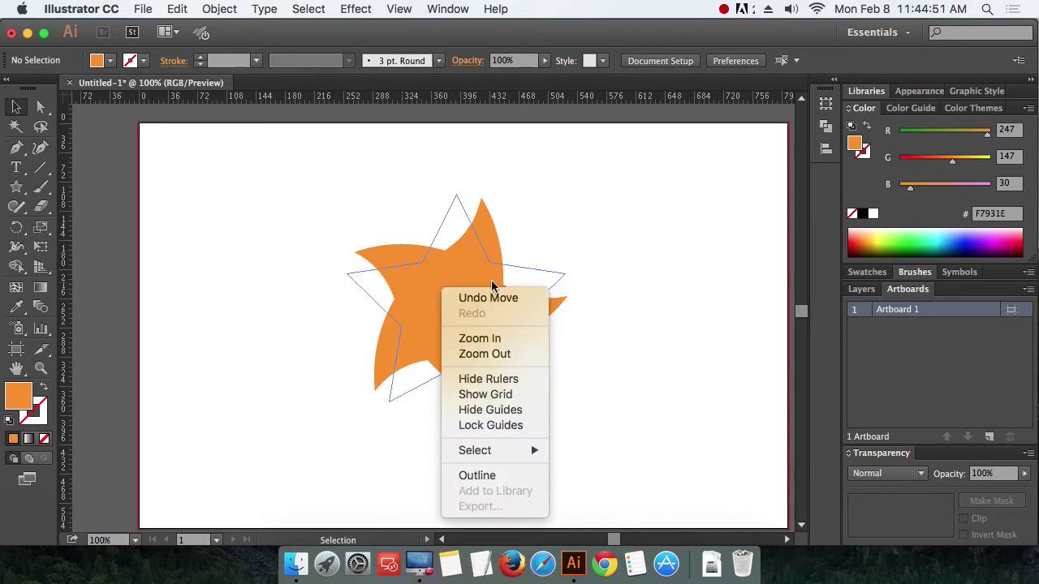
{"action": "left_click", "coordinate": [492, 281]}
{"action": "left_click", "coordinate": [461, 279]}
{"action": "right_click", "coordinate": [462, 271]}
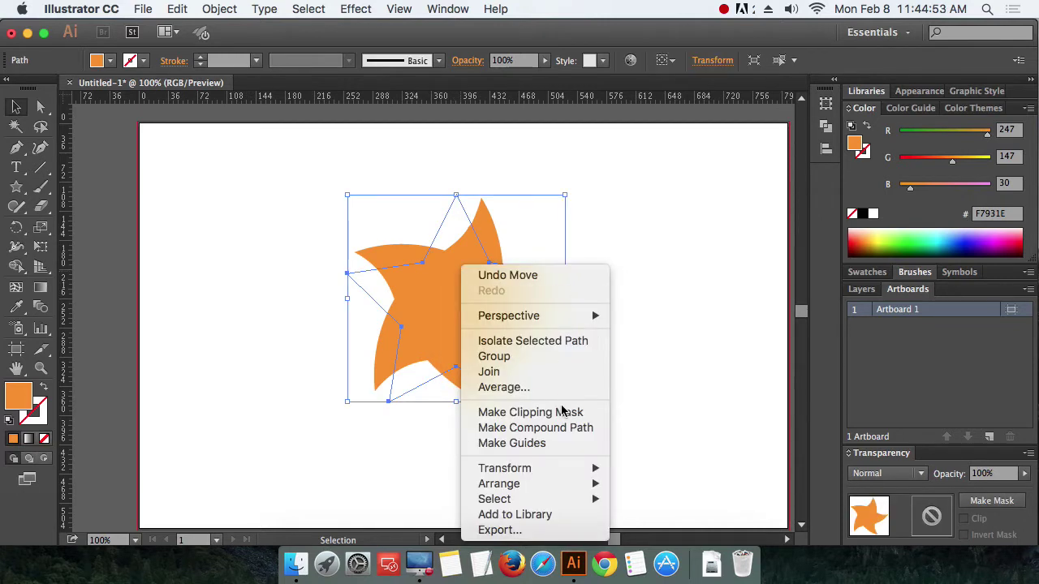
{"action": "left_click", "coordinate": [522, 443]}
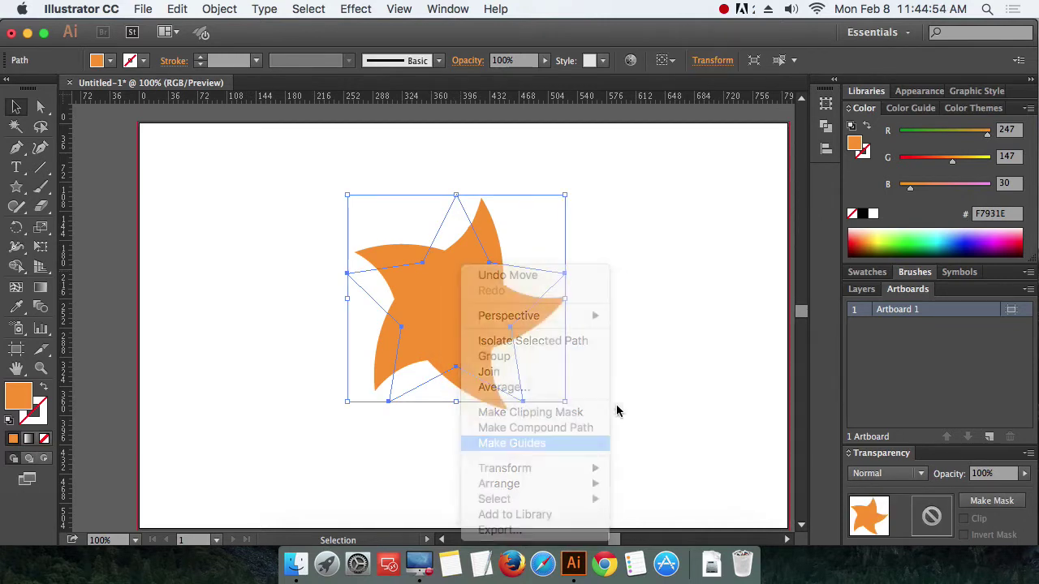
{"action": "key", "text": "super+z"}
{"action": "left_click", "coordinate": [649, 365]}
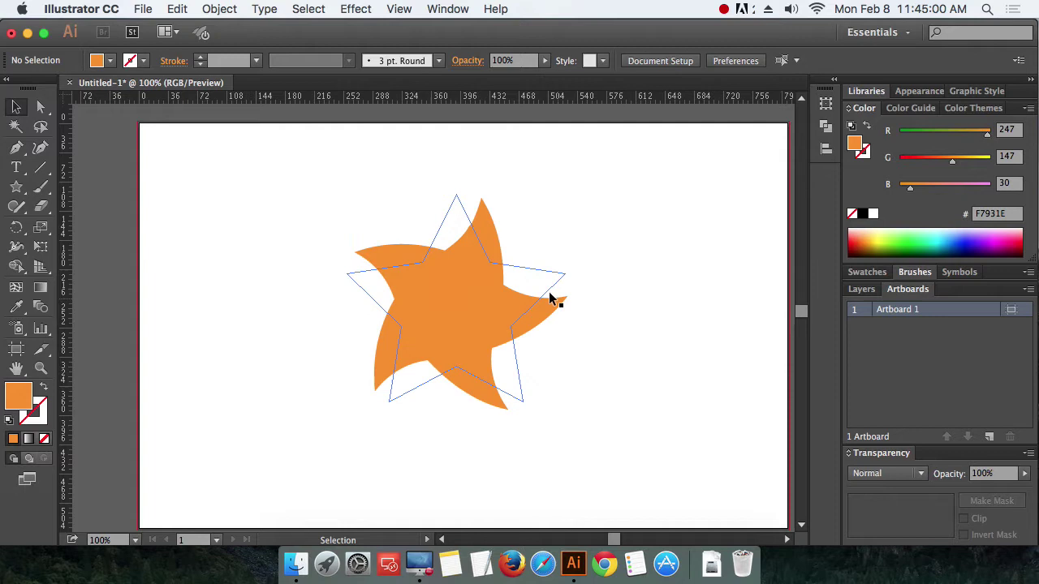
Step: Expand the appearance of the twisted star so its path follows the twisted shape
{"action": "left_click", "coordinate": [453, 206]}
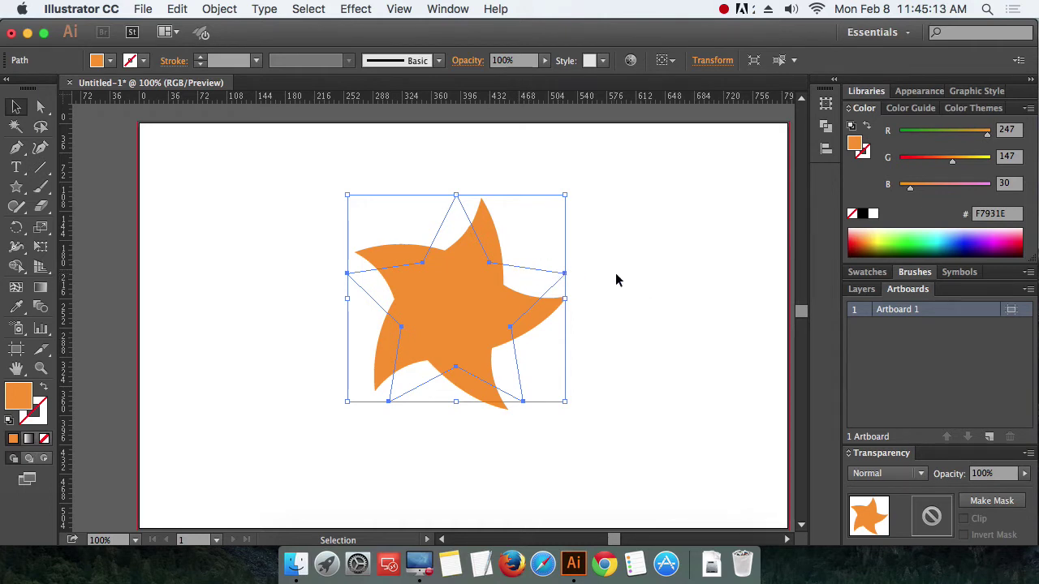
{"action": "left_click", "coordinate": [656, 284]}
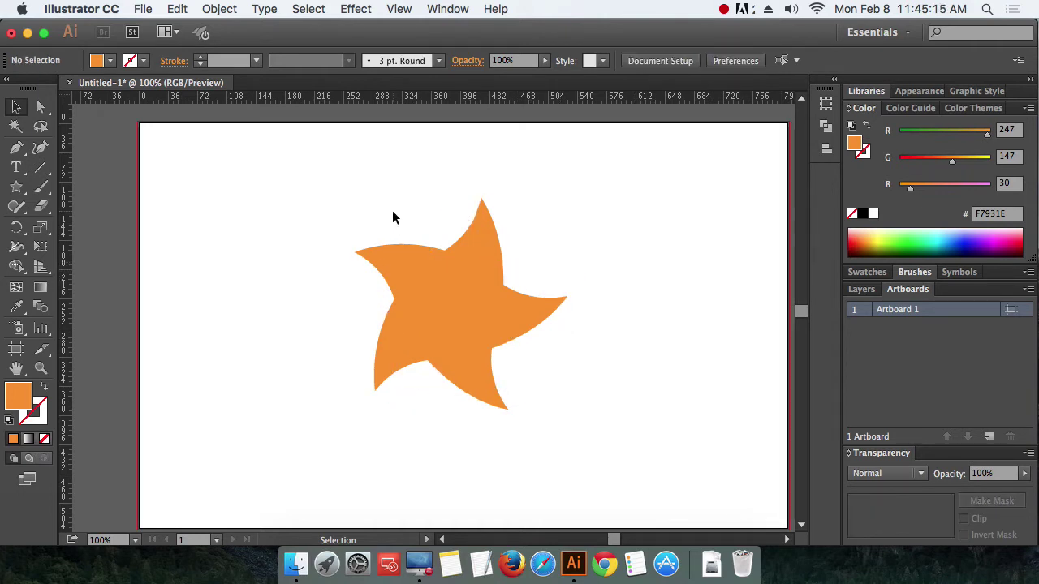
{"action": "left_click_drag", "start_coordinate": [392, 210], "coordinate": [527, 351]}
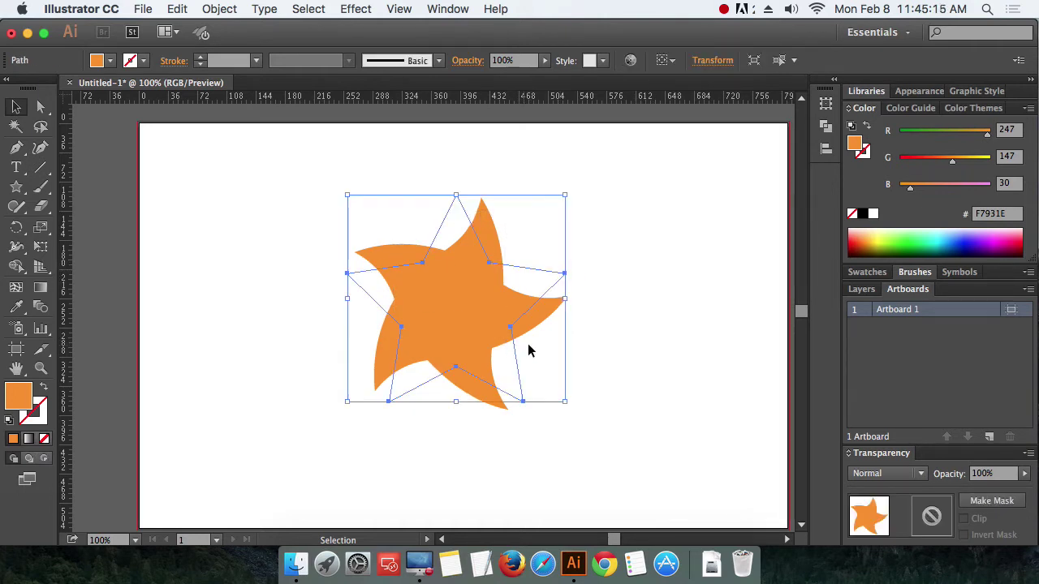
{"action": "left_click", "coordinate": [220, 9]}
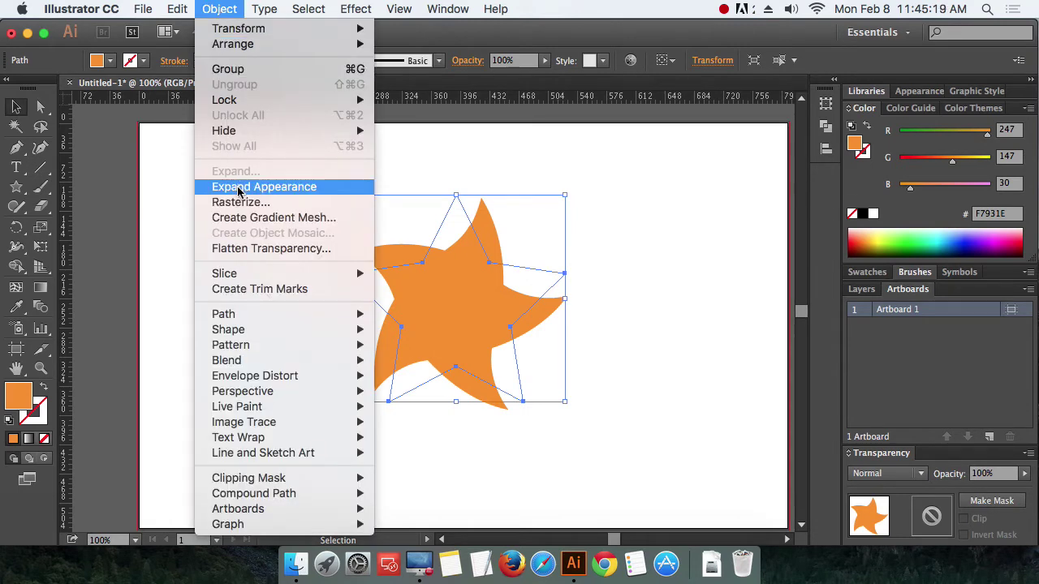
{"action": "left_click", "coordinate": [299, 190]}
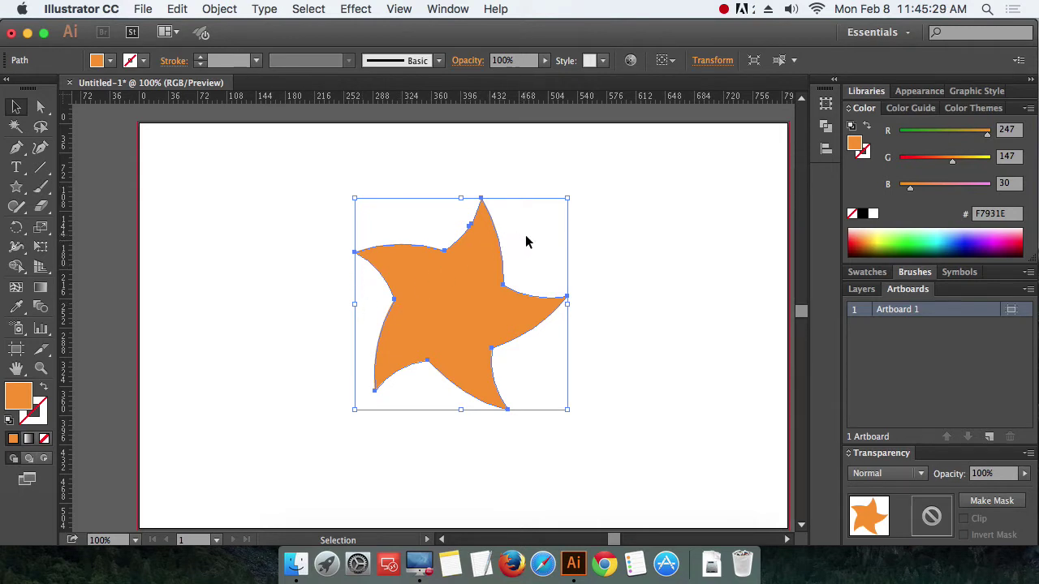
Step: Convert the expanded twisted star into guides
{"action": "left_click", "coordinate": [612, 260]}
{"action": "left_click", "coordinate": [463, 302]}
{"action": "right_click", "coordinate": [467, 278]}
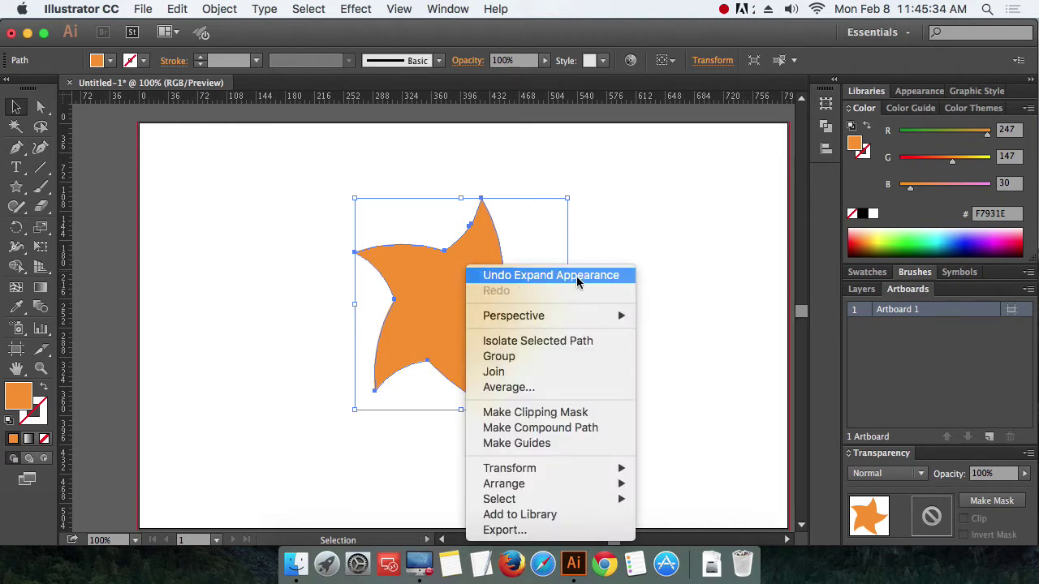
{"action": "left_click", "coordinate": [544, 445]}
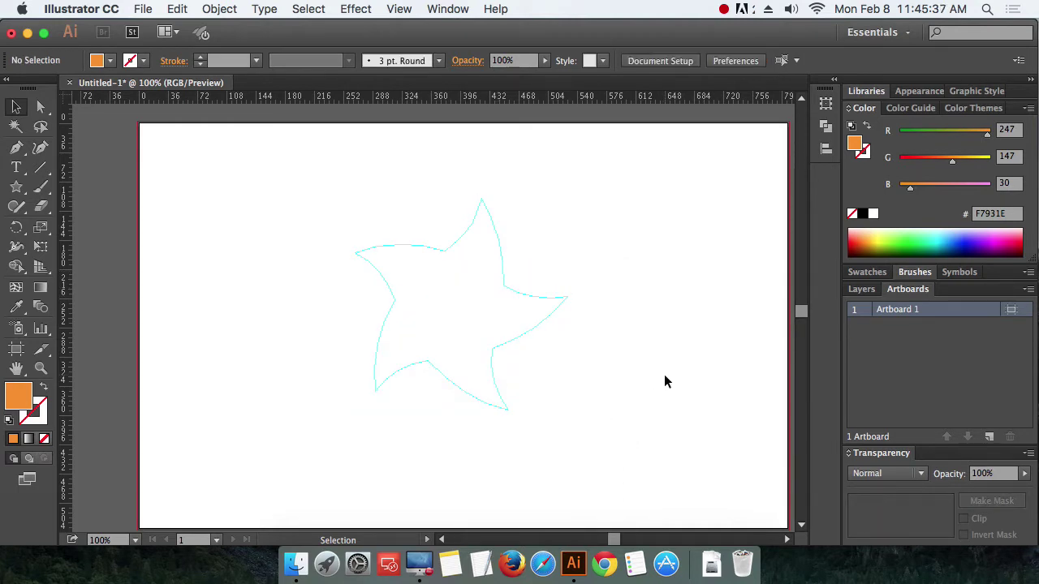
Step: Lock the guides so that the star outline cannot be selected or moved
{"action": "left_click_drag", "start_coordinate": [325, 173], "coordinate": [584, 420]}
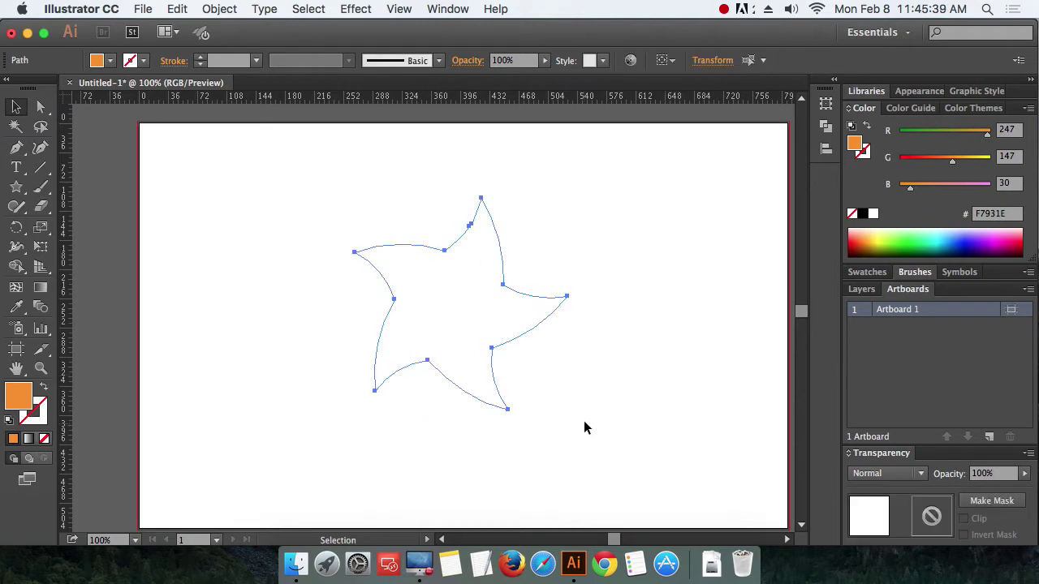
{"action": "left_click", "coordinate": [616, 373]}
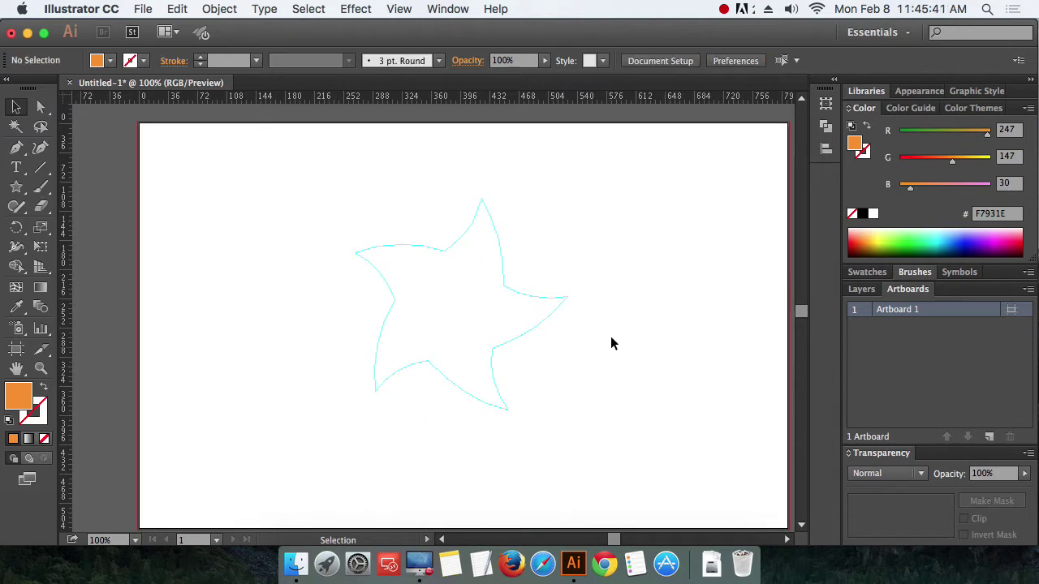
{"action": "right_click", "coordinate": [607, 242]}
{"action": "left_click", "coordinate": [687, 233]}
{"action": "right_click", "coordinate": [659, 212]}
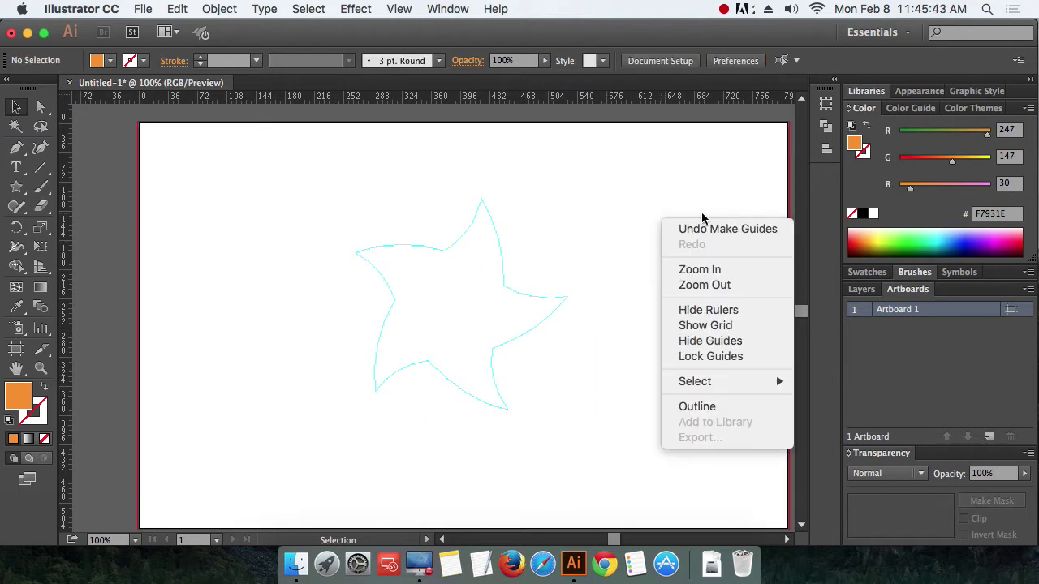
{"action": "left_click", "coordinate": [567, 238]}
{"action": "left_click_drag", "start_coordinate": [567, 233], "coordinate": [373, 414]}
{"action": "left_click", "coordinate": [589, 305]}
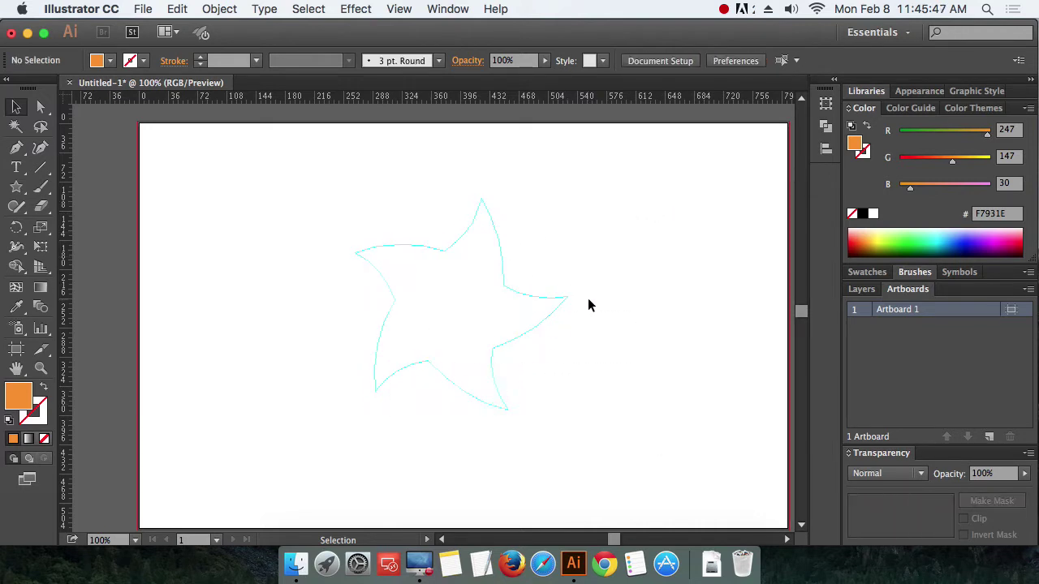
{"action": "left_click_drag", "start_coordinate": [616, 214], "coordinate": [401, 378]}
{"action": "right_click", "coordinate": [647, 228]}
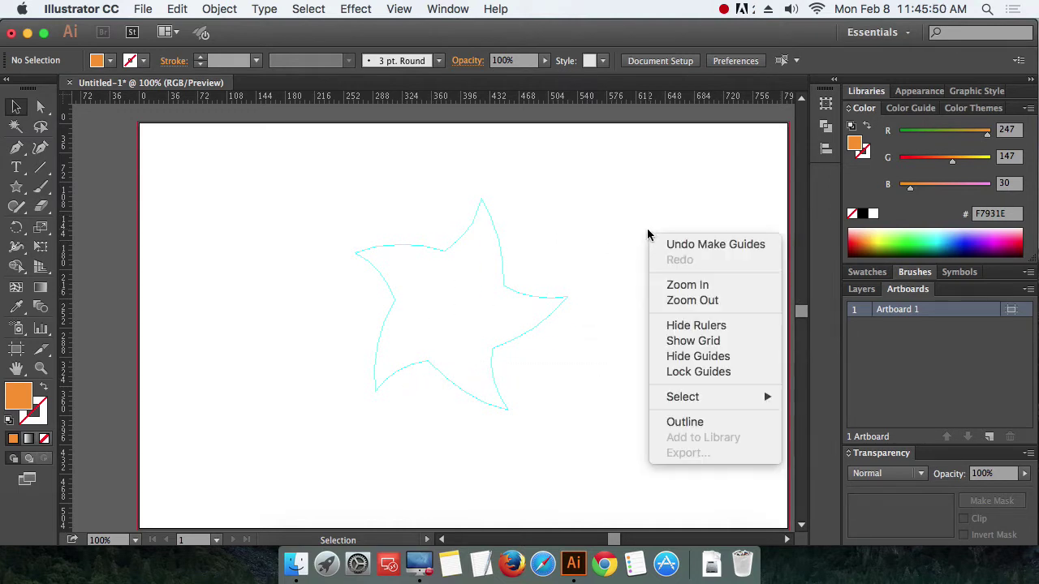
{"action": "left_click", "coordinate": [714, 372]}
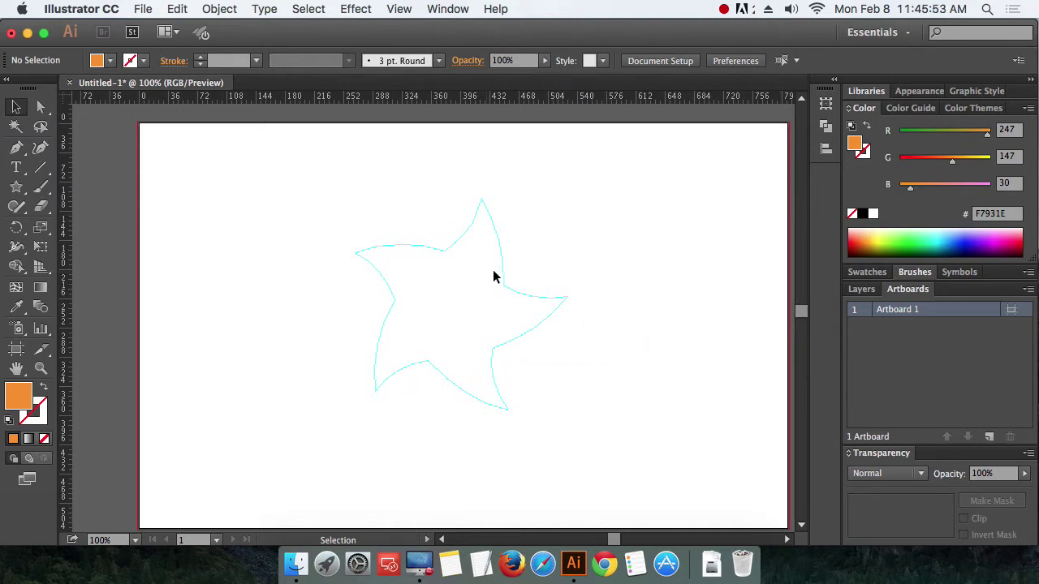
Step: With the Pen tool, trace a curved segment from the guide star's top tip to the inner corner right below it
{"action": "scroll", "coordinate": [482, 263], "scroll_direction": "up", "scroll_amount": 2}
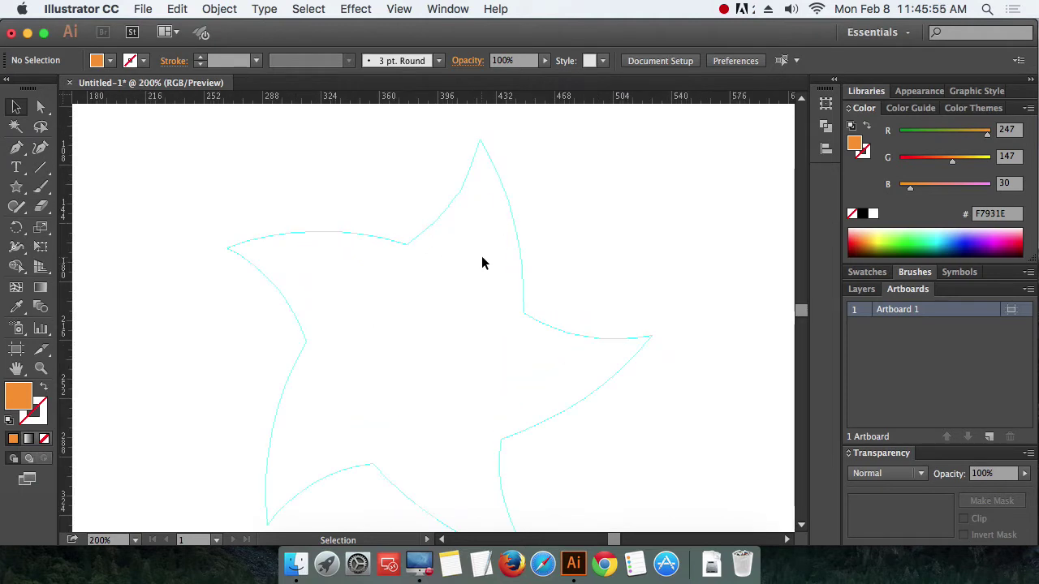
{"action": "left_click_drag", "start_coordinate": [482, 263], "coordinate": [495, 265]}
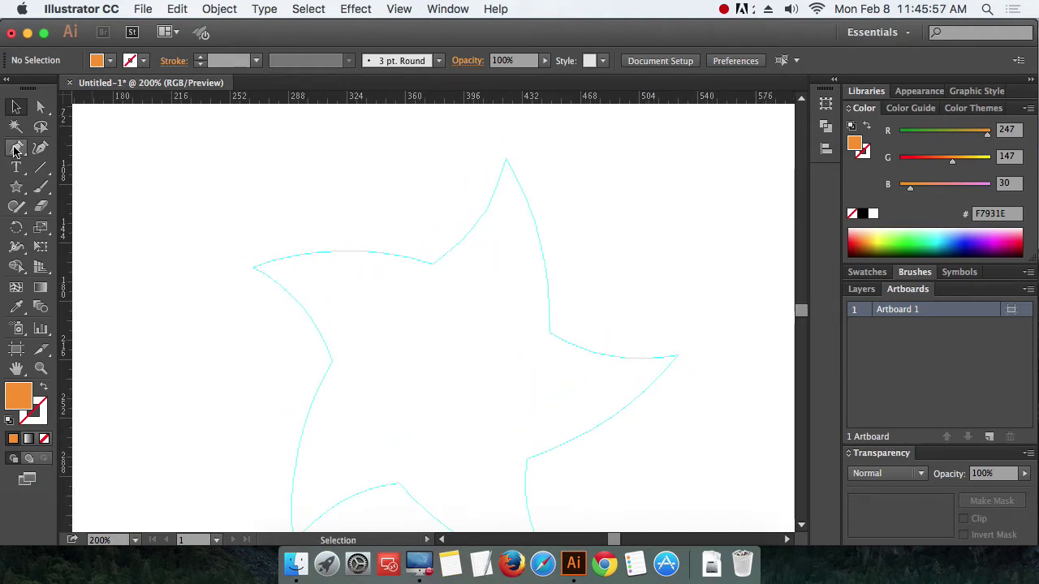
{"action": "left_click", "coordinate": [16, 146]}
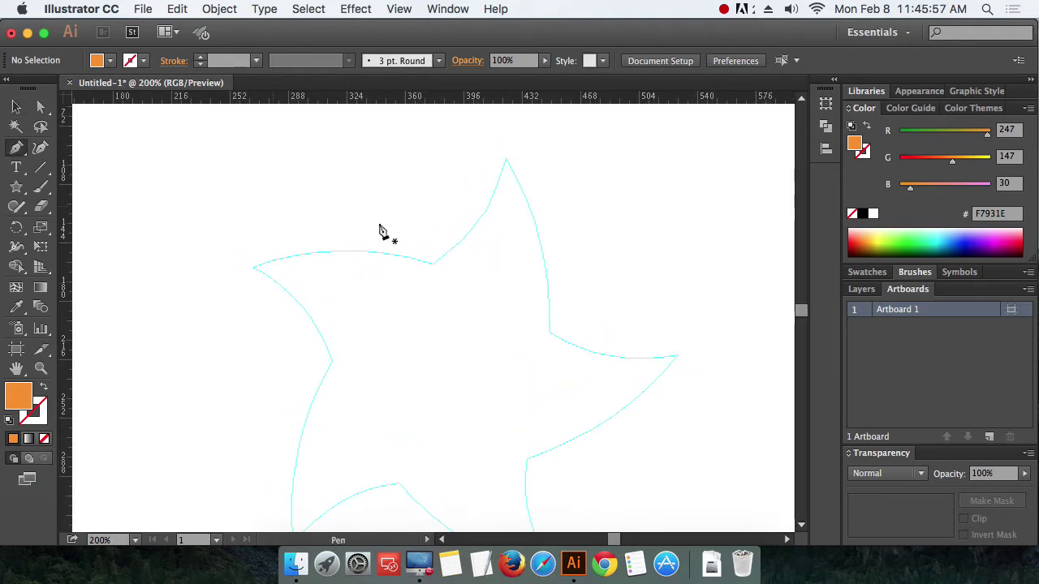
{"action": "left_click", "coordinate": [504, 160]}
{"action": "scroll", "coordinate": [569, 209], "scroll_direction": "down", "scroll_amount": 2}
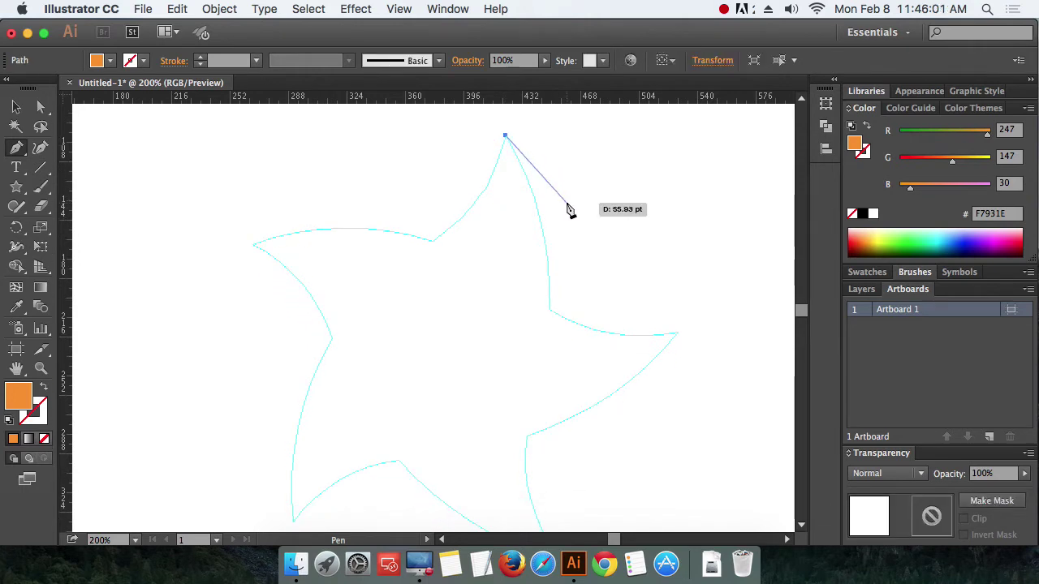
{"action": "scroll", "coordinate": [569, 209], "scroll_direction": "down", "scroll_amount": 2}
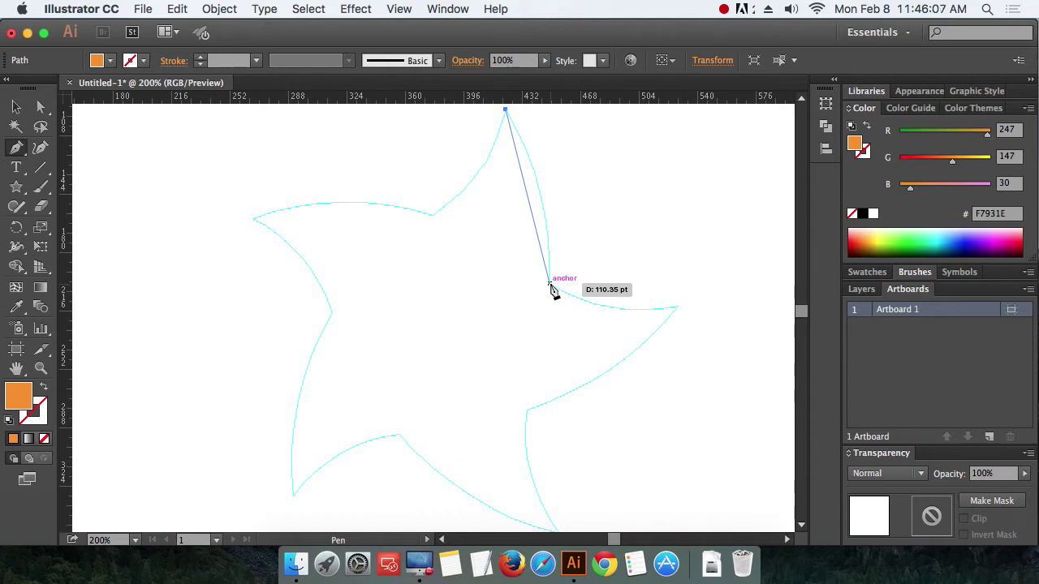
{"action": "left_click_drag", "start_coordinate": [550, 284], "coordinate": [546, 388]}
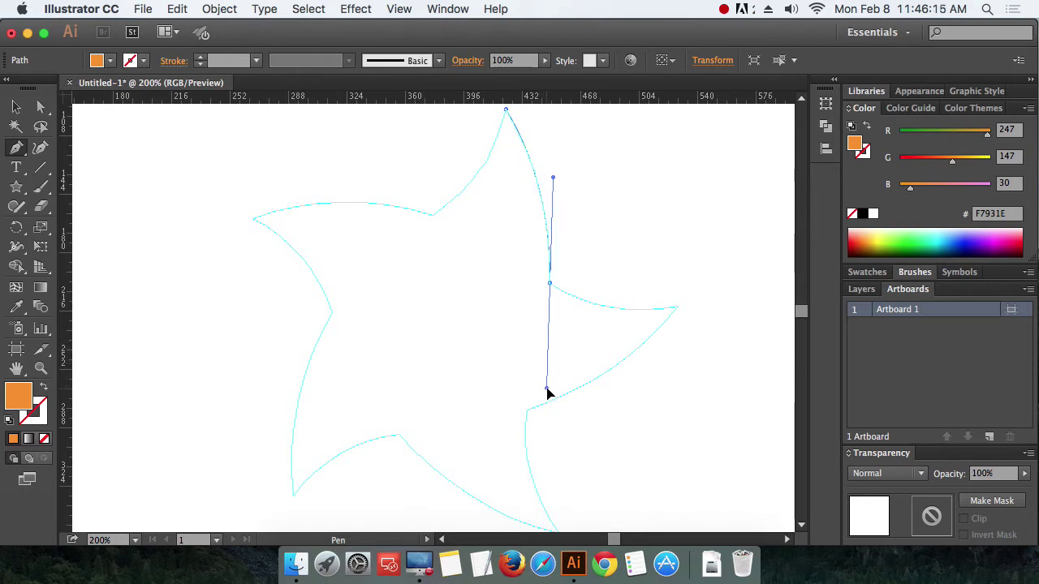
{"action": "left_click_drag", "start_coordinate": [547, 393], "coordinate": [548, 389]}
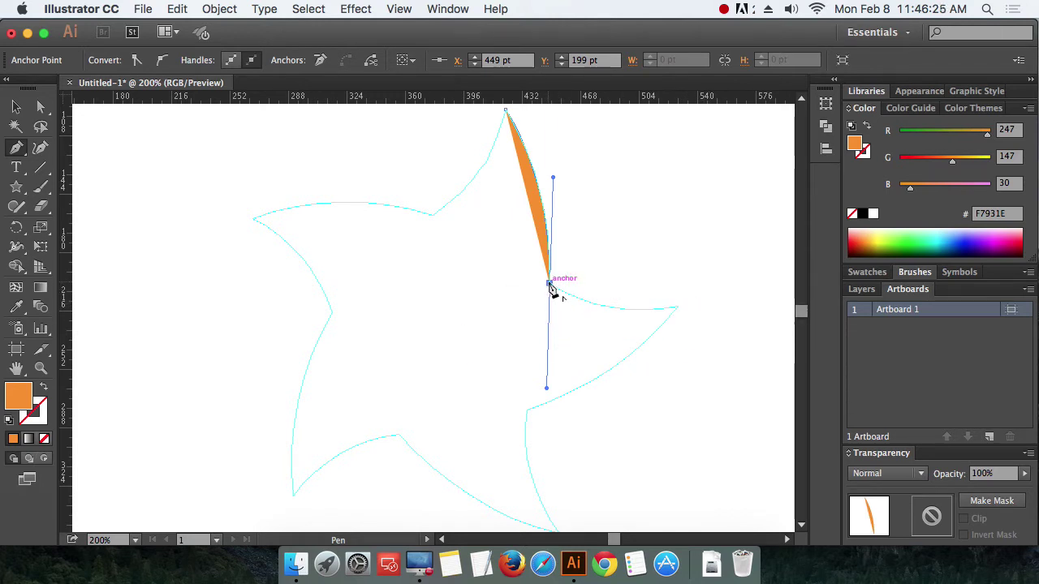
Step: Retract the inner corner's outgoing handle, trace the curve to the star's right tip, and retract the outgoing handle there
{"action": "left_click_drag", "start_coordinate": [549, 286], "coordinate": [754, 294]}
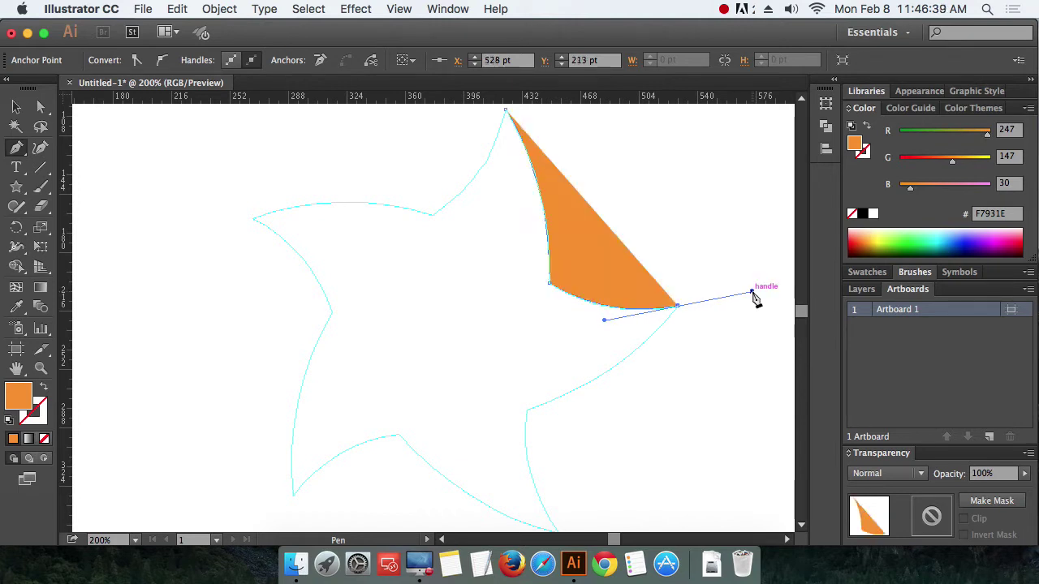
{"action": "scroll", "coordinate": [746, 298], "scroll_direction": "down", "scroll_amount": 1}
{"action": "scroll", "coordinate": [740, 301], "scroll_direction": "down", "scroll_amount": 1}
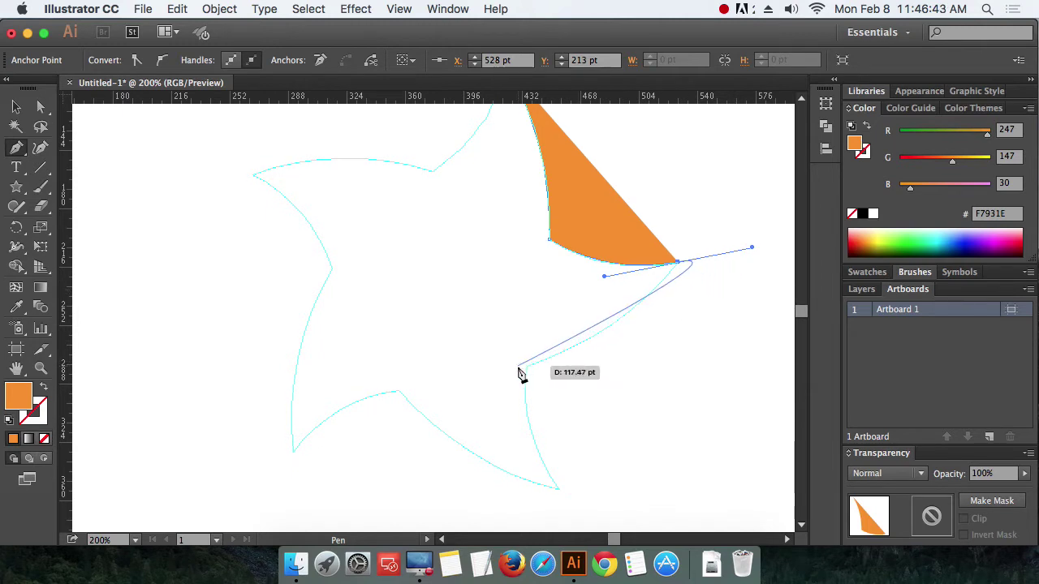
{"action": "left_click", "coordinate": [678, 263]}
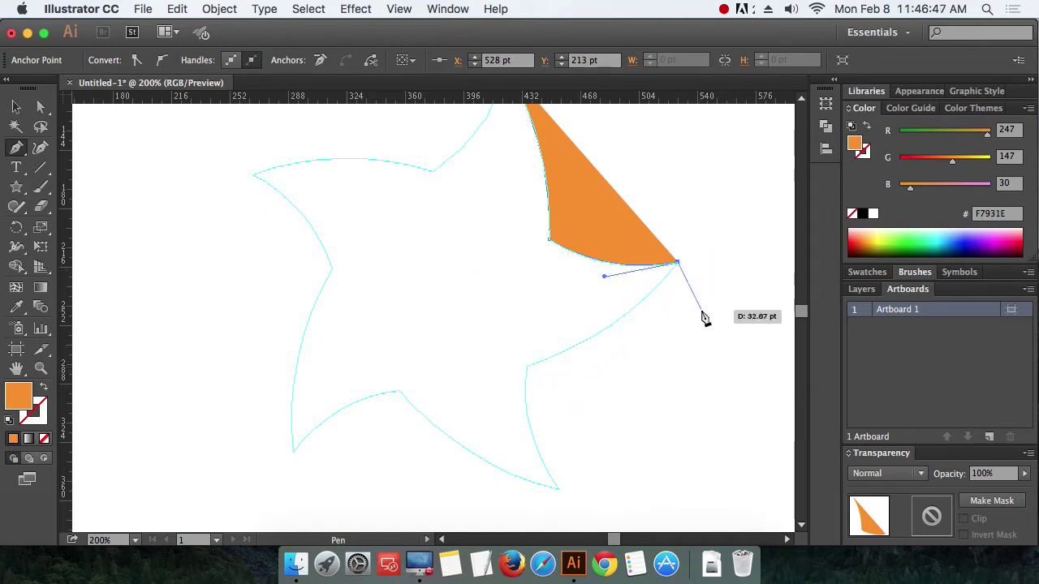
Step: Trace the curve from the right tip to the lower-right inner corner and retract that anchor's outgoing handle
{"action": "scroll", "coordinate": [528, 372], "scroll_direction": "down", "scroll_amount": 2}
{"action": "scroll", "coordinate": [528, 372], "scroll_direction": "down", "scroll_amount": 1}
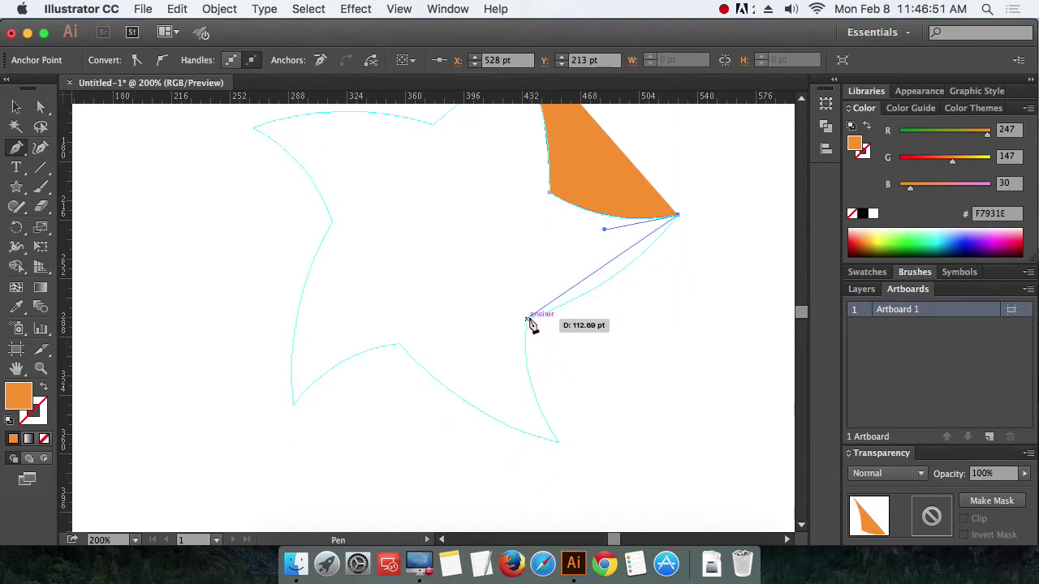
{"action": "left_click_drag", "start_coordinate": [528, 322], "coordinate": [415, 364]}
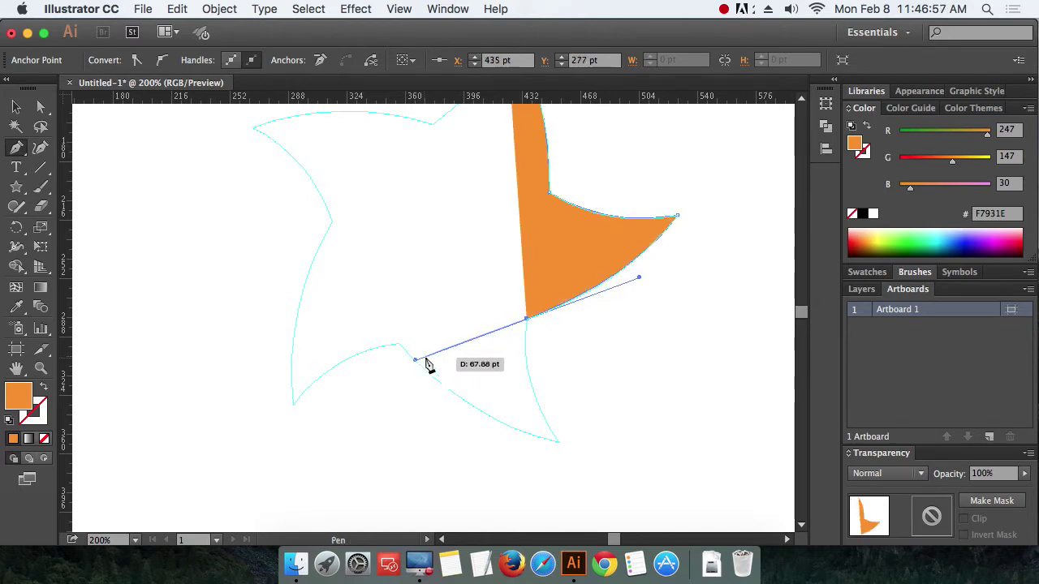
{"action": "left_click", "coordinate": [527, 322]}
{"action": "scroll", "coordinate": [563, 410], "scroll_direction": "down", "scroll_amount": 2}
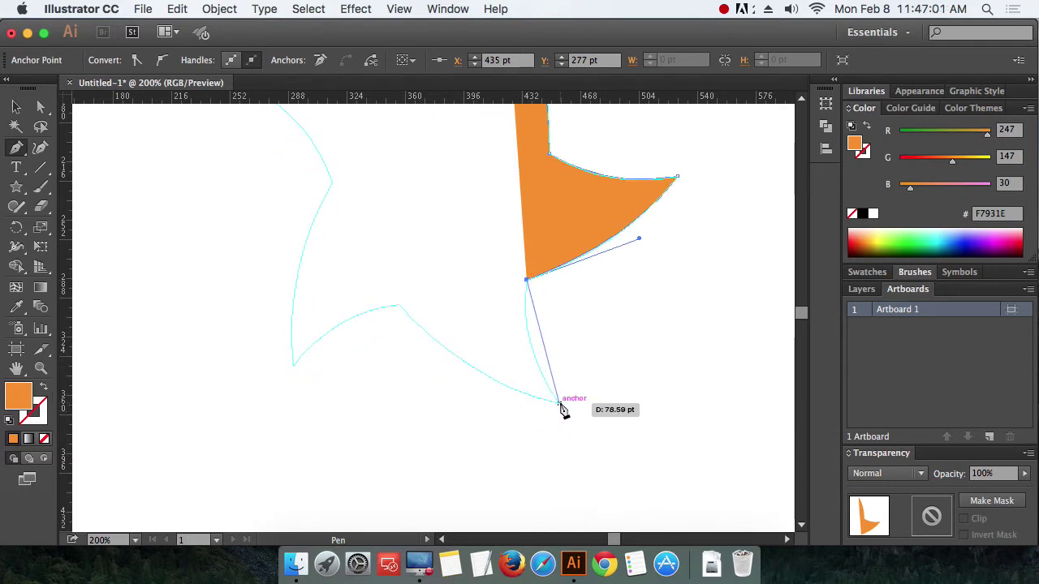
Step: Trace the curves to the guide star's lower-right tip and on to the bottom inner corner, retracting each anchor's outgoing handle
{"action": "left_click_drag", "start_coordinate": [559, 404], "coordinate": [605, 464]}
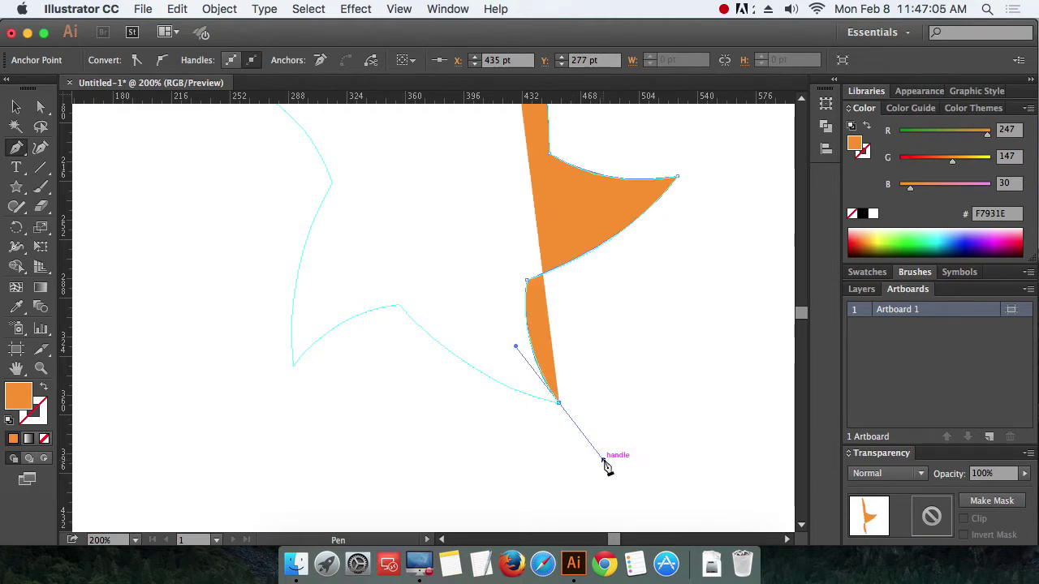
{"action": "left_click", "coordinate": [560, 404]}
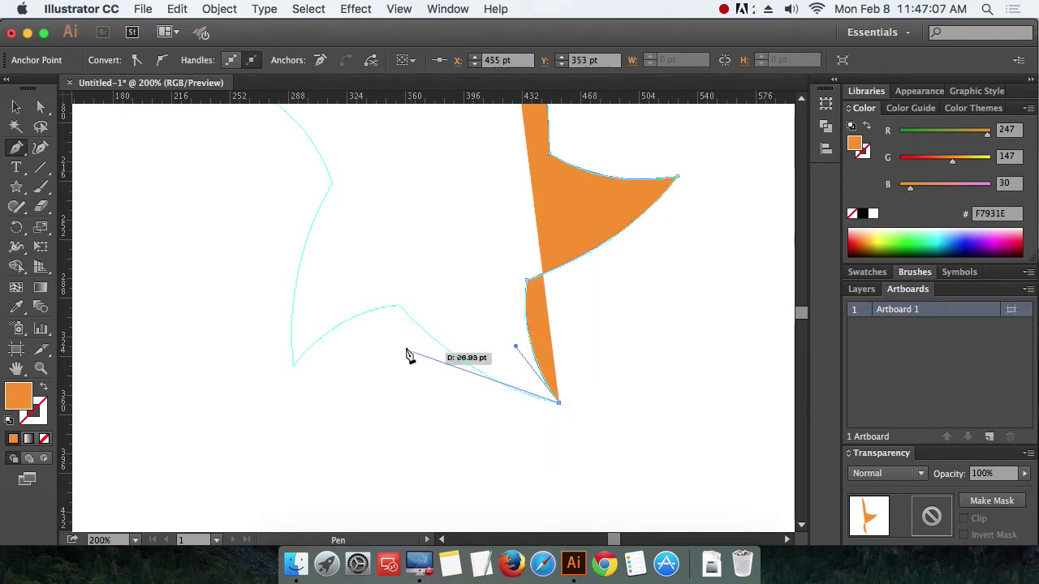
{"action": "left_click_drag", "start_coordinate": [399, 306], "coordinate": [308, 213]}
{"action": "left_click_drag", "start_coordinate": [382, 297], "coordinate": [532, 348]}
{"action": "left_click", "coordinate": [549, 356]}
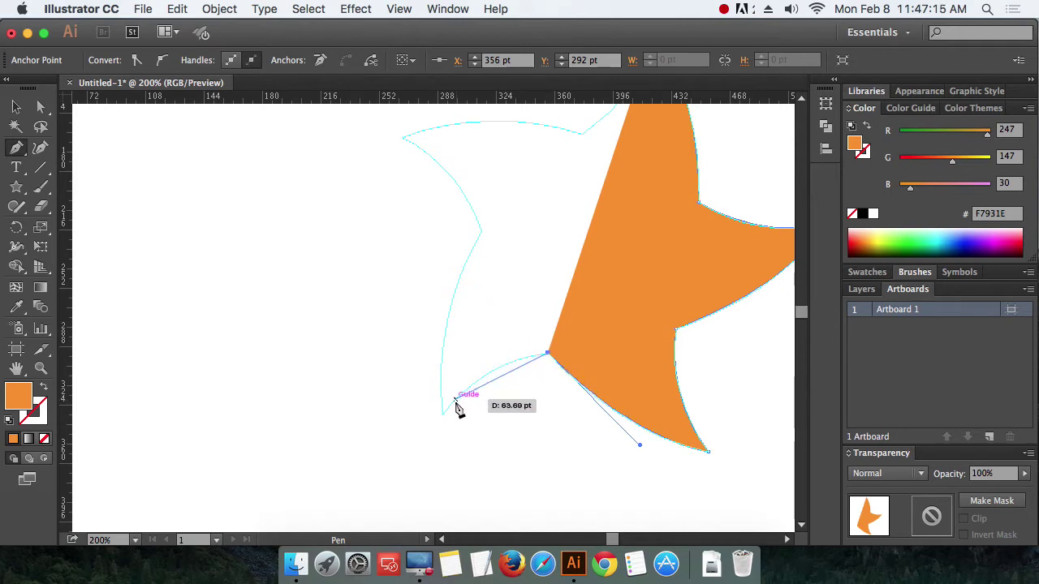
Step: Continue the curved path through the lower-left tip to the left inner corner, retracting the outgoing handle at both anchors
{"action": "left_click_drag", "start_coordinate": [443, 415], "coordinate": [403, 470]}
{"action": "left_click_drag", "start_coordinate": [492, 244], "coordinate": [473, 273]}
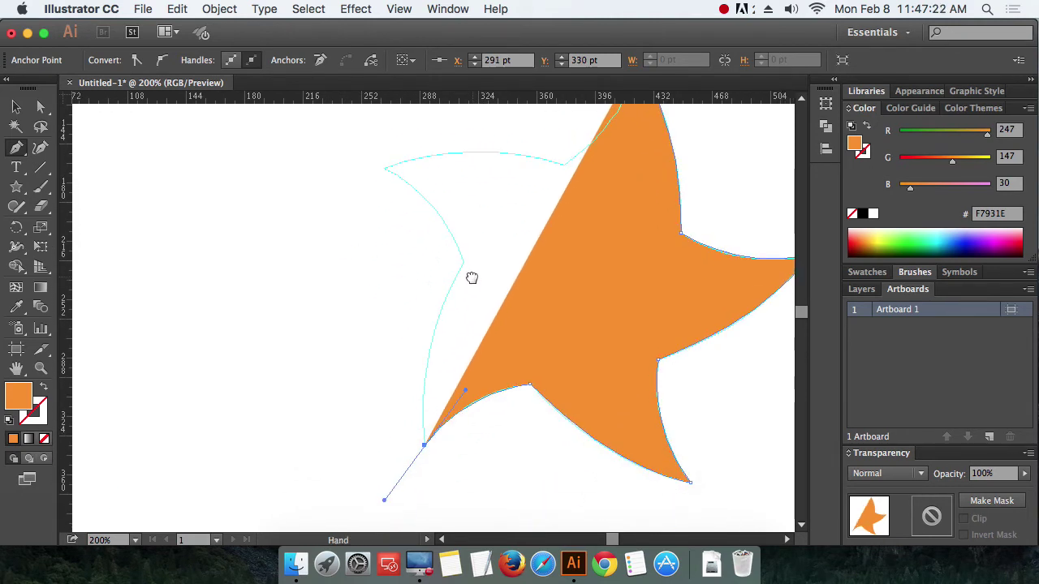
{"action": "left_click", "coordinate": [425, 447]}
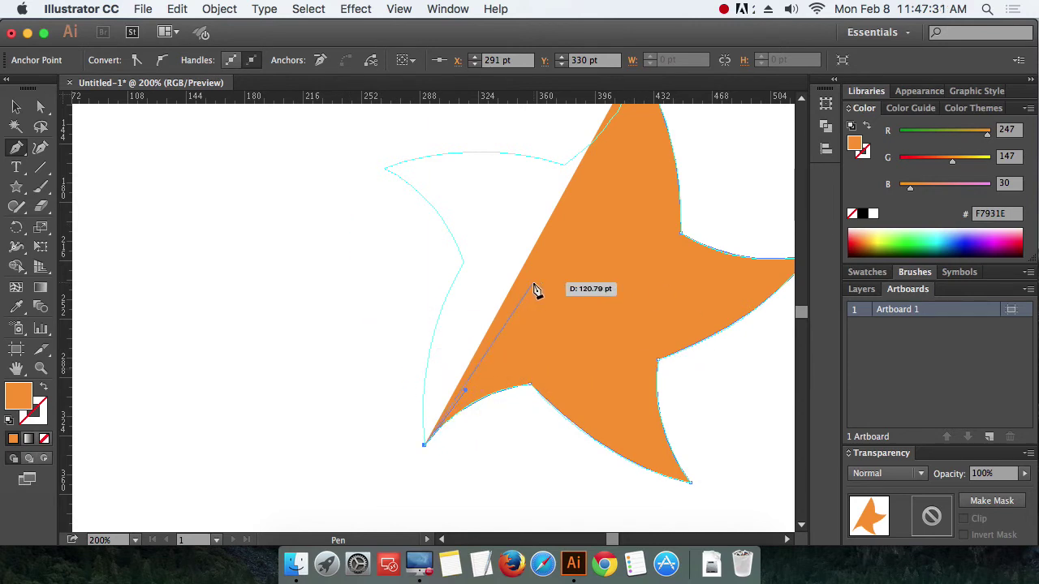
{"action": "left_click_drag", "start_coordinate": [472, 256], "coordinate": [519, 174]}
{"action": "scroll", "coordinate": [478, 290], "scroll_direction": "up", "scroll_amount": 5}
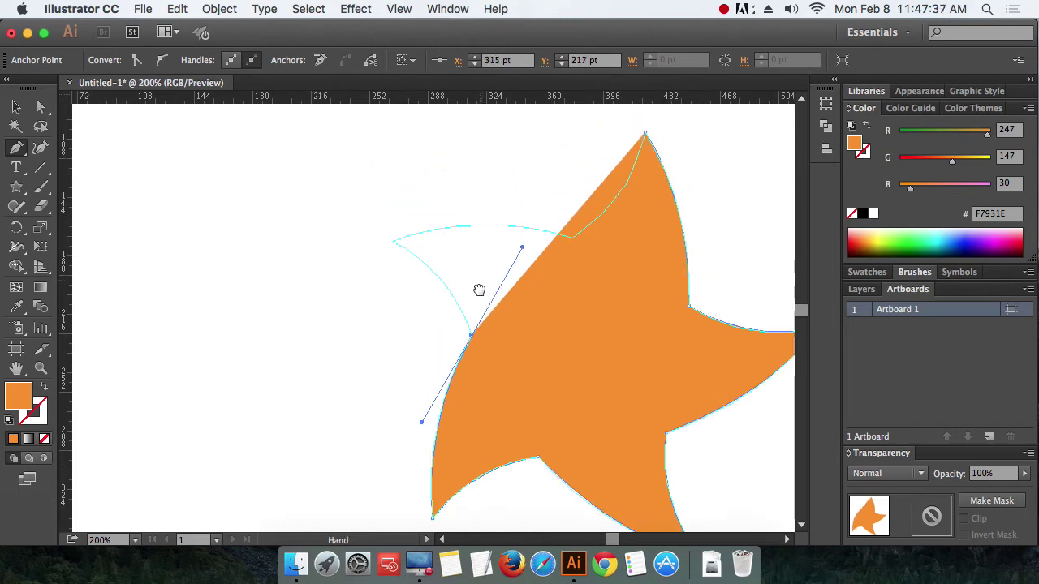
{"action": "left_click", "coordinate": [478, 399]}
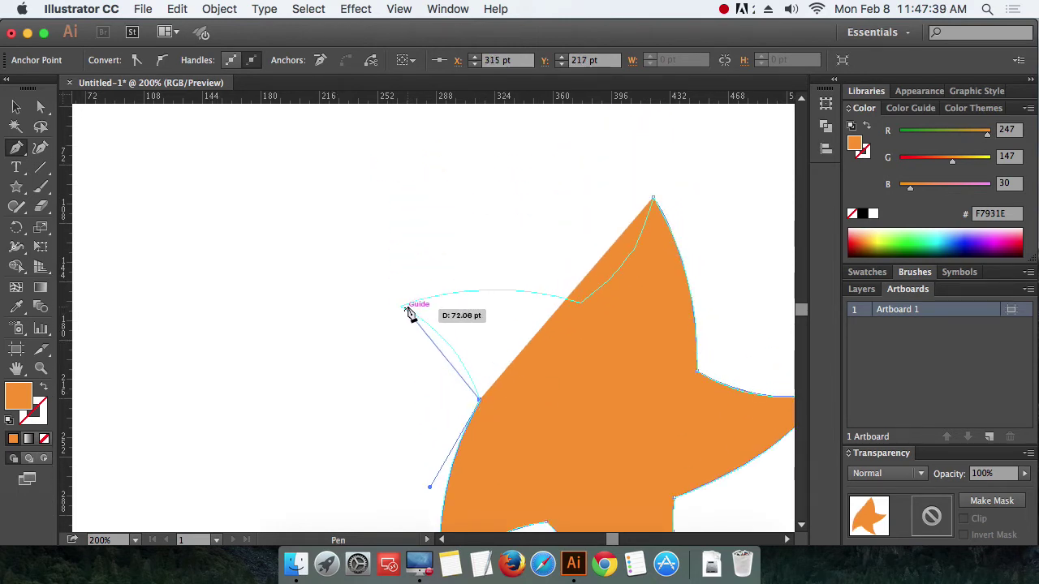
Step: Trace the curves through the left tip and upper-left inner corner, and close the path at the top tip with a matching curve
{"action": "left_click_drag", "start_coordinate": [402, 308], "coordinate": [678, 341]}
{"action": "key", "text": "super"}
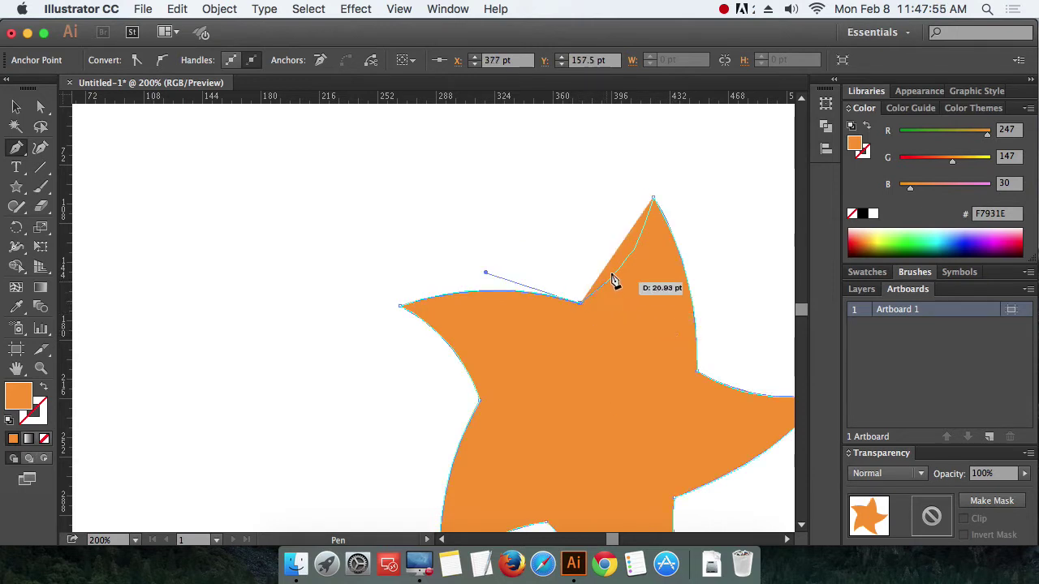
{"action": "left_click", "coordinate": [654, 201], "text": "super"}
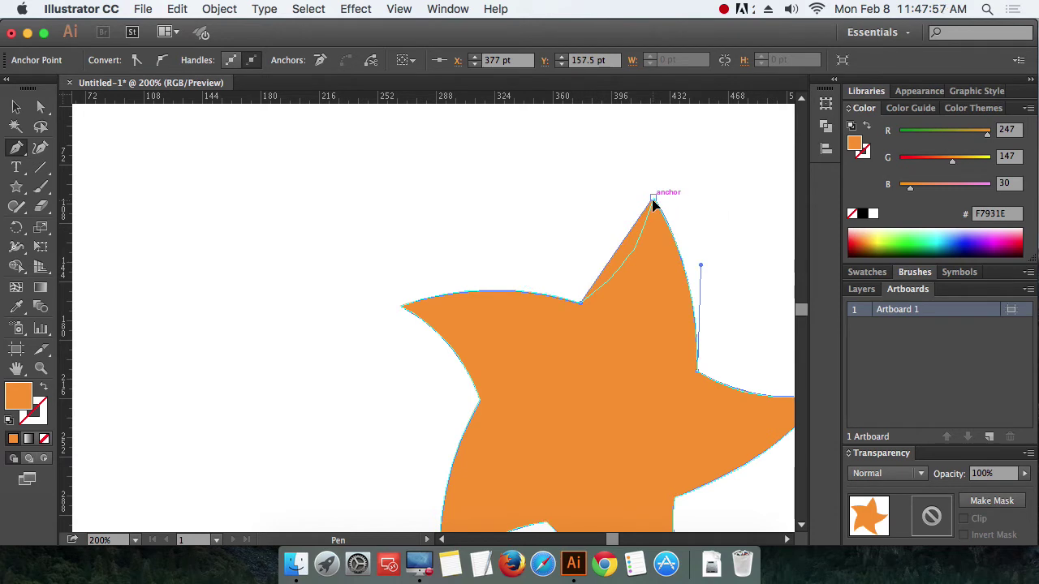
{"action": "left_click_drag", "start_coordinate": [653, 201], "coordinate": [665, 146]}
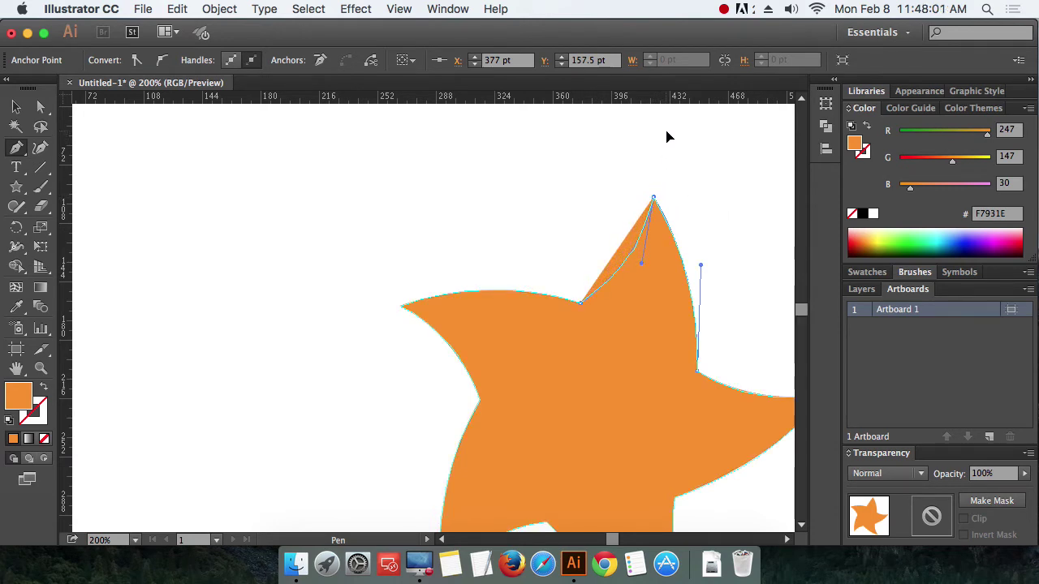
{"action": "left_click_drag", "start_coordinate": [664, 138], "coordinate": [665, 140]}
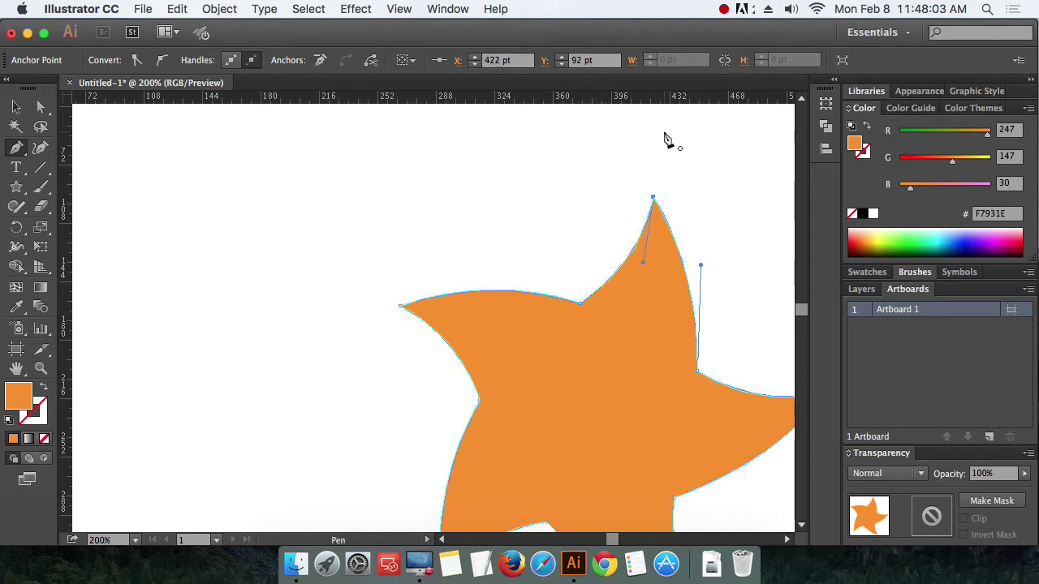
Step: Move the traced orange star off its guide outline into the empty area on its right and deselect it
{"action": "left_click", "coordinate": [16, 106]}
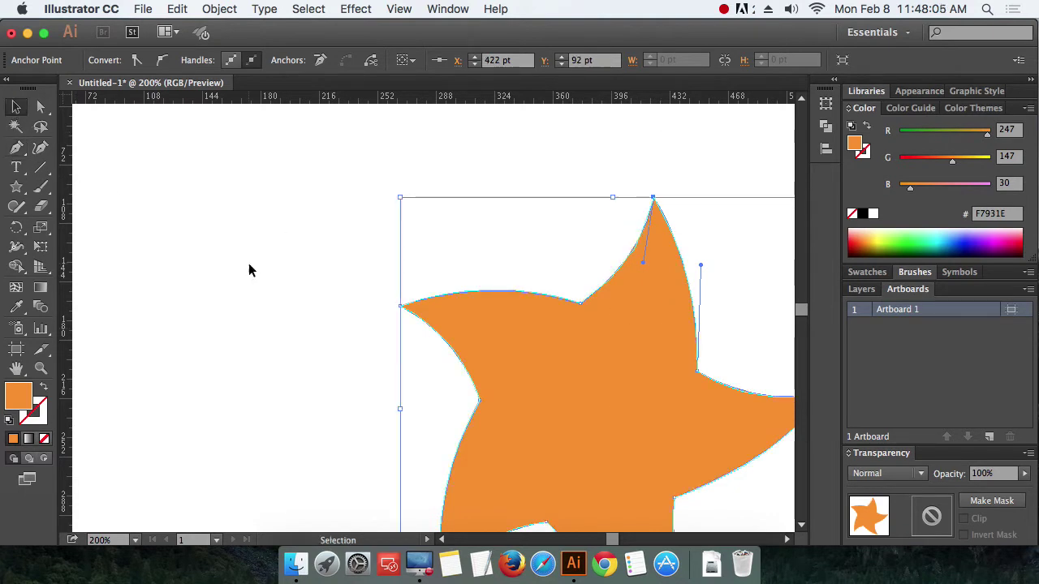
{"action": "left_click", "coordinate": [342, 323]}
{"action": "key", "text": "super+1"}
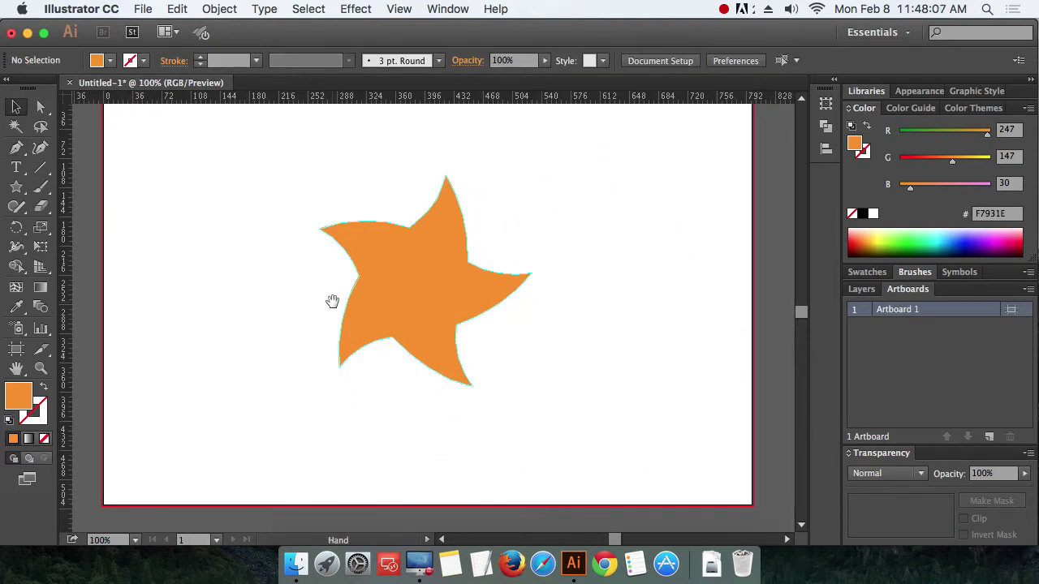
{"action": "left_click_drag", "start_coordinate": [389, 303], "coordinate": [602, 298]}
{"action": "left_click", "coordinate": [565, 422]}
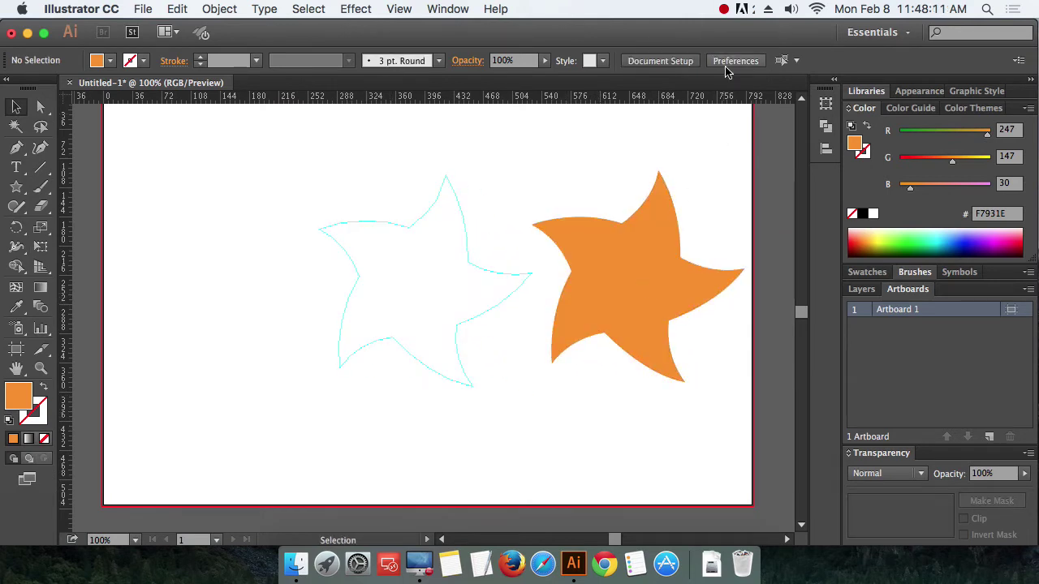
{"action": "left_click", "coordinate": [723, 9]}
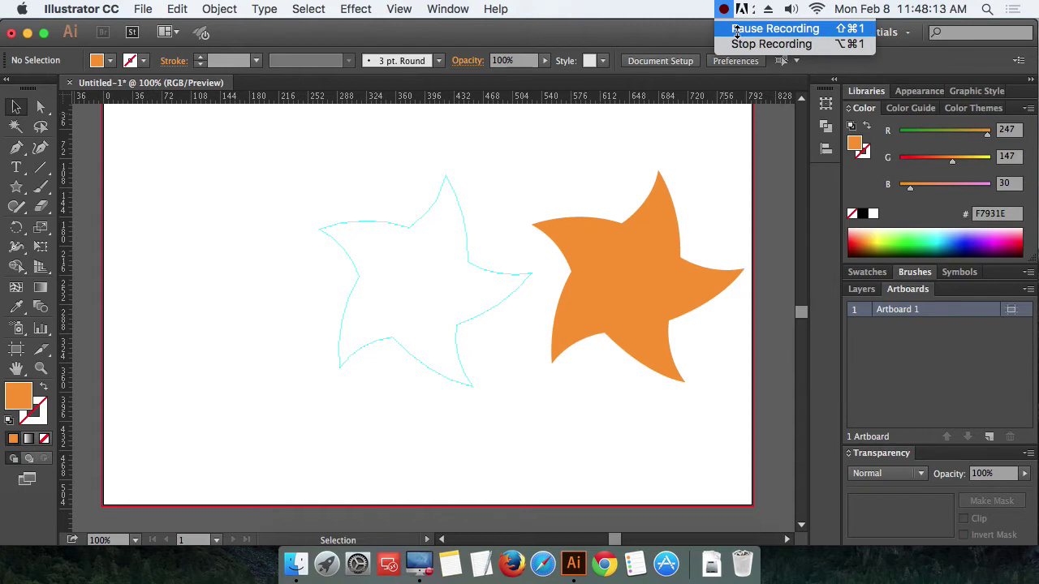
{"action": "left_click", "coordinate": [736, 29]}
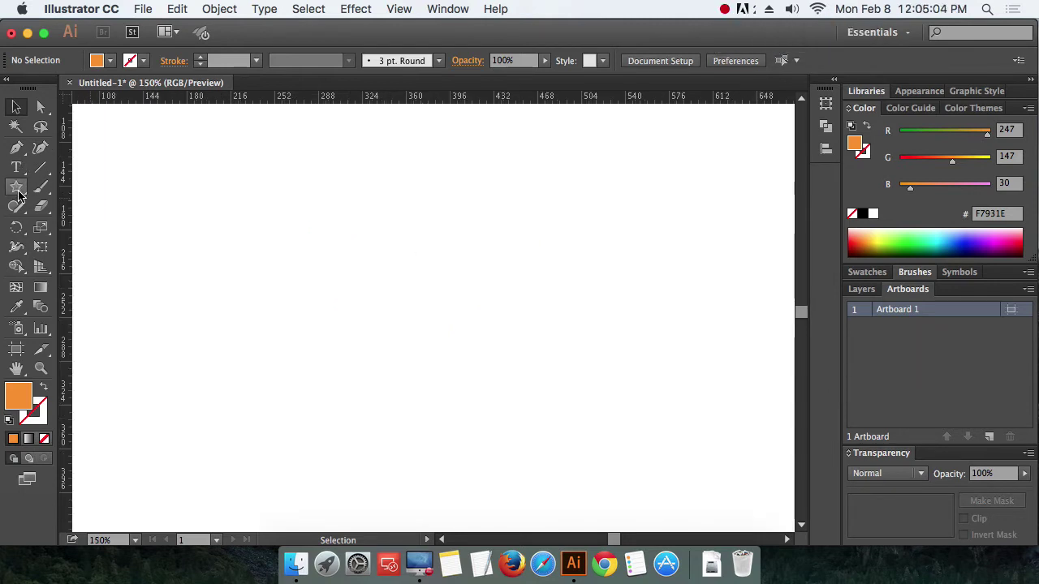
Step: Draw an upright orange five-pointed star on the empty artboard and shift it slightly down and to the right
{"action": "left_click", "coordinate": [16, 188]}
{"action": "left_click_drag", "start_coordinate": [405, 267], "coordinate": [471, 376]}
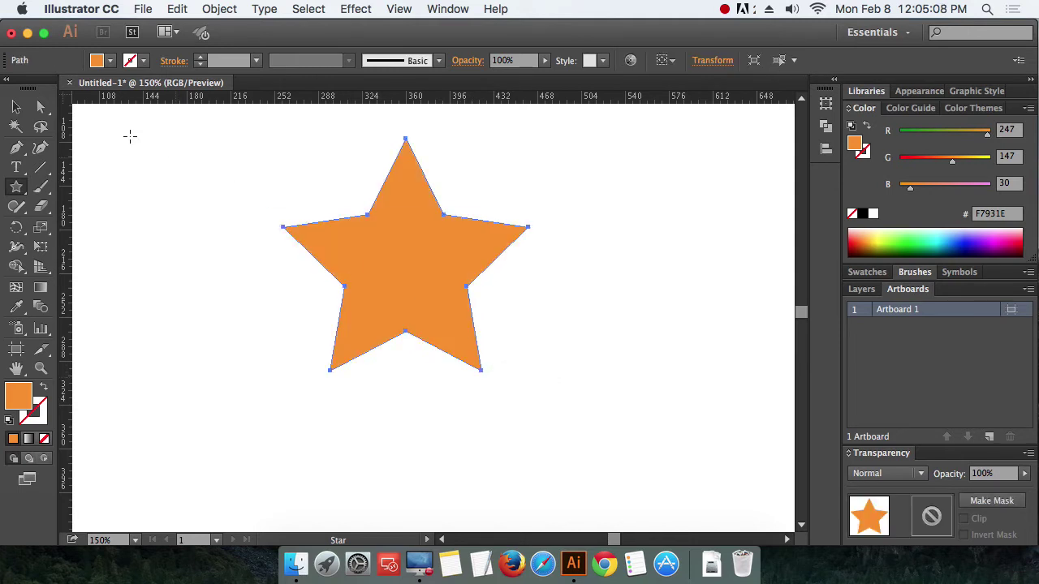
{"action": "left_click", "coordinate": [16, 106]}
{"action": "left_click_drag", "start_coordinate": [417, 283], "coordinate": [441, 309]}
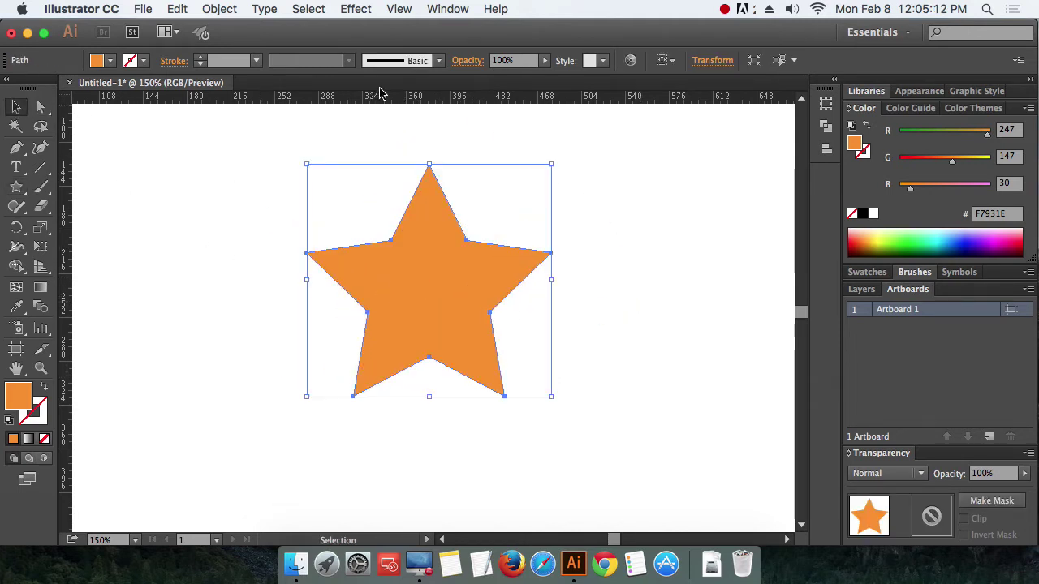
Step: Apply a Pucker & Bloat effect of 44% to the star
{"action": "left_click", "coordinate": [356, 9]}
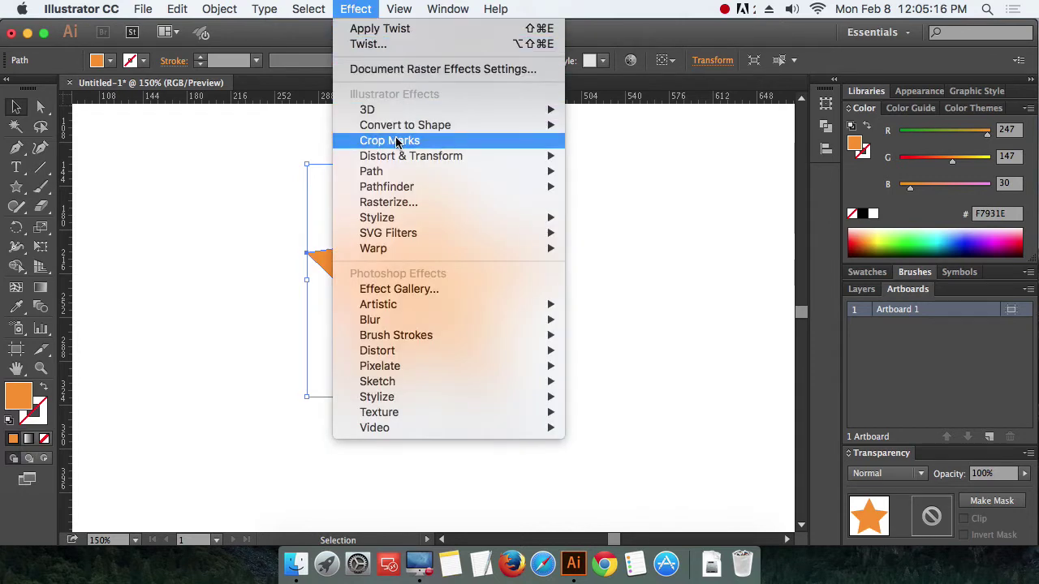
{"action": "mouse_move", "coordinate": [395, 157]}
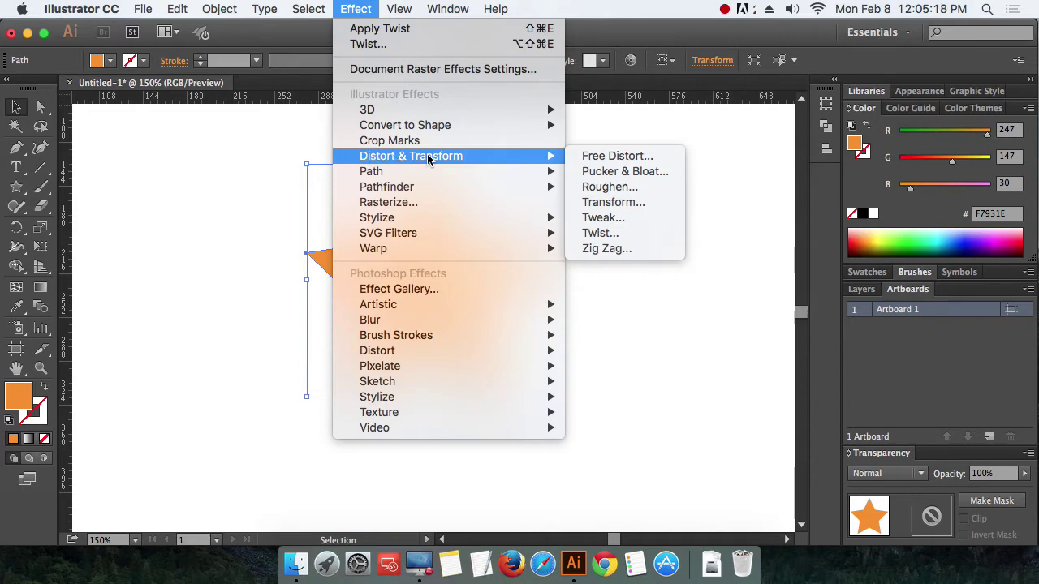
{"action": "left_click", "coordinate": [639, 177]}
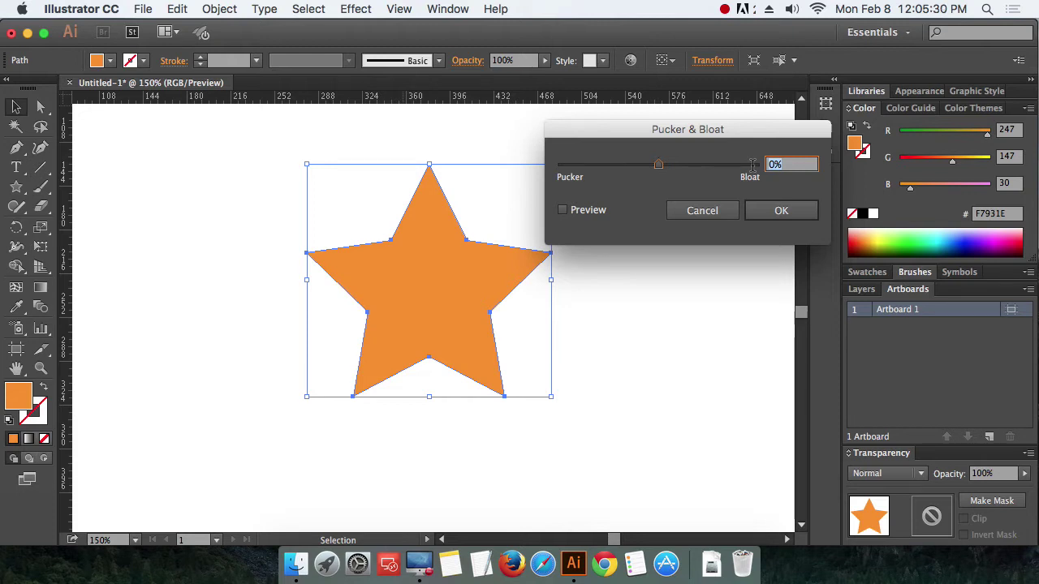
{"action": "type", "text": "44"}
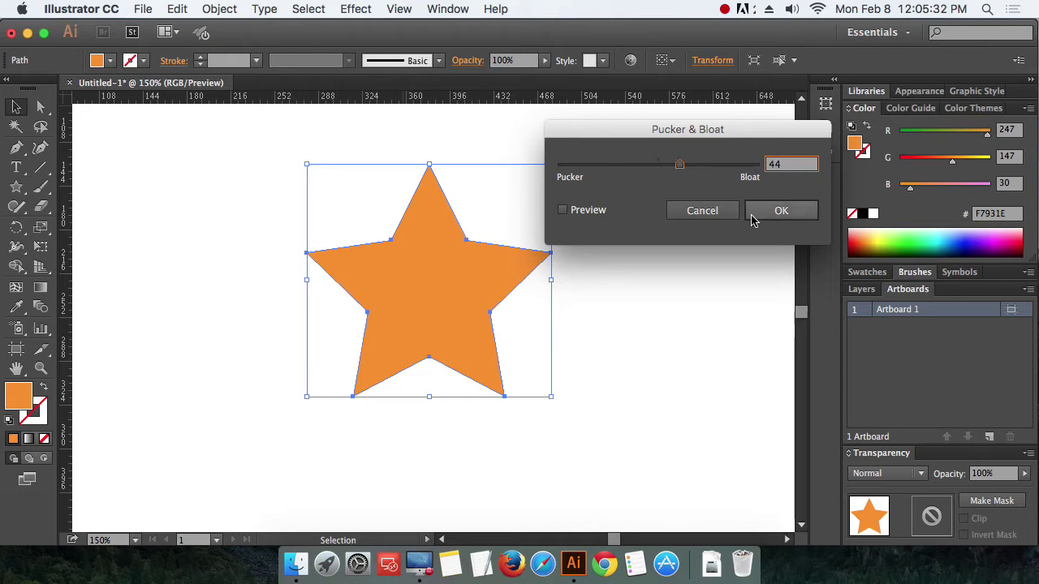
{"action": "left_click", "coordinate": [780, 211]}
{"action": "left_click", "coordinate": [692, 273]}
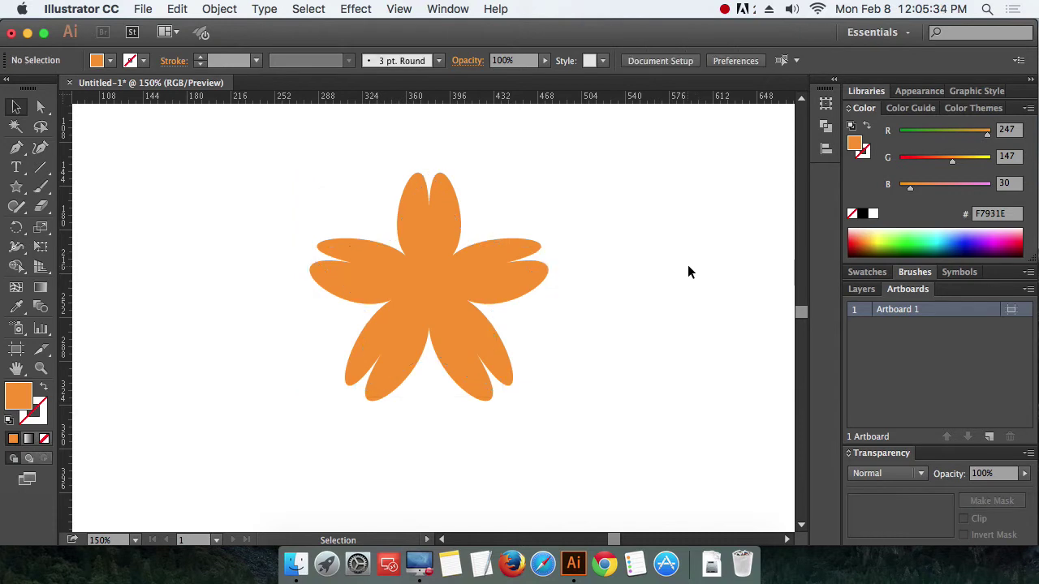
Step: Expand the appearance of the bloated star so its effect becomes real path geometry
{"action": "left_click", "coordinate": [475, 264]}
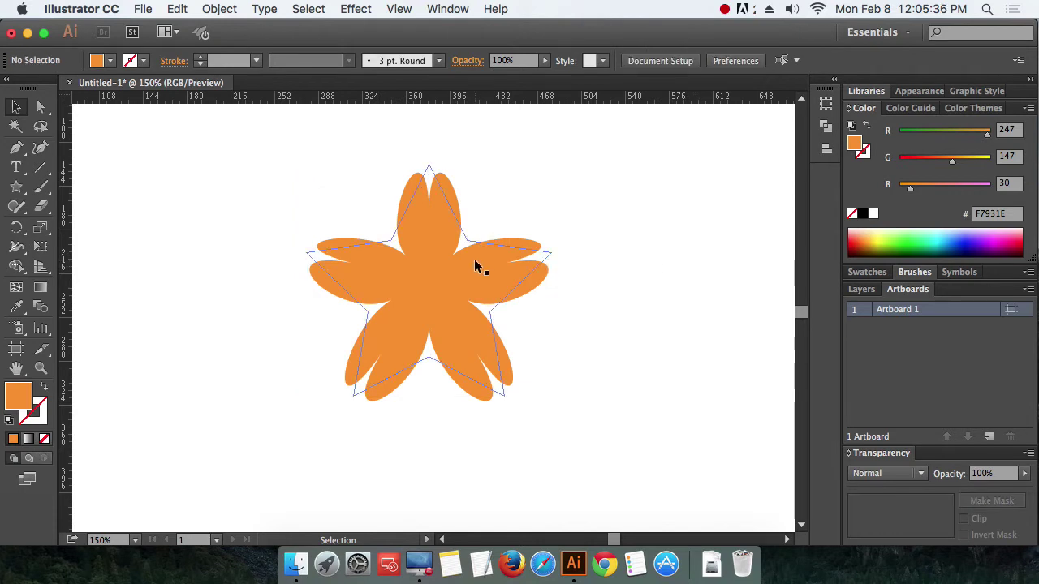
{"action": "left_click", "coordinate": [229, 9]}
{"action": "left_click", "coordinate": [246, 186]}
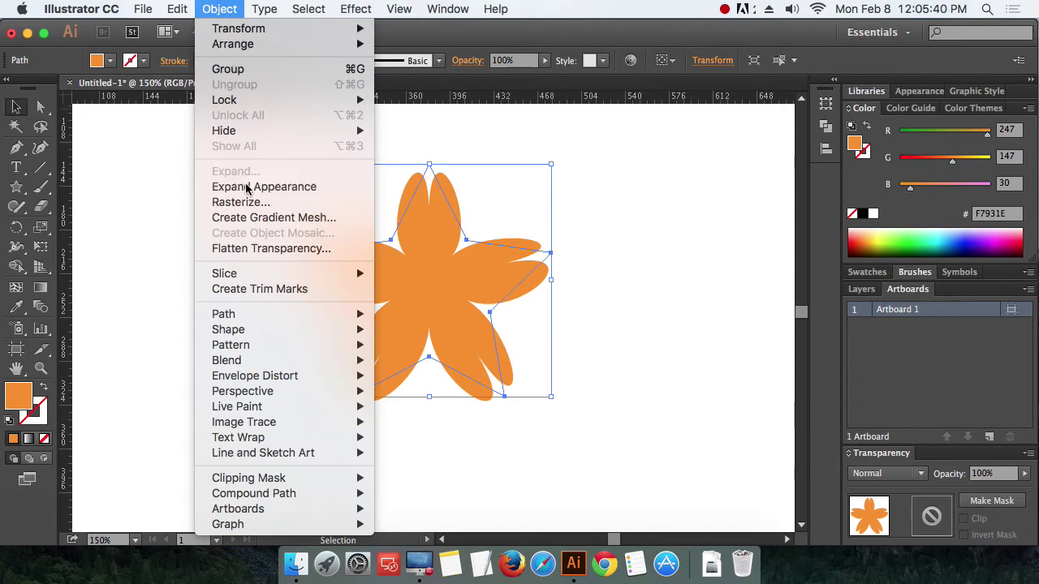
{"action": "left_click", "coordinate": [635, 234]}
Step: Convert the expanded flower shape into guides
{"action": "left_click", "coordinate": [459, 257]}
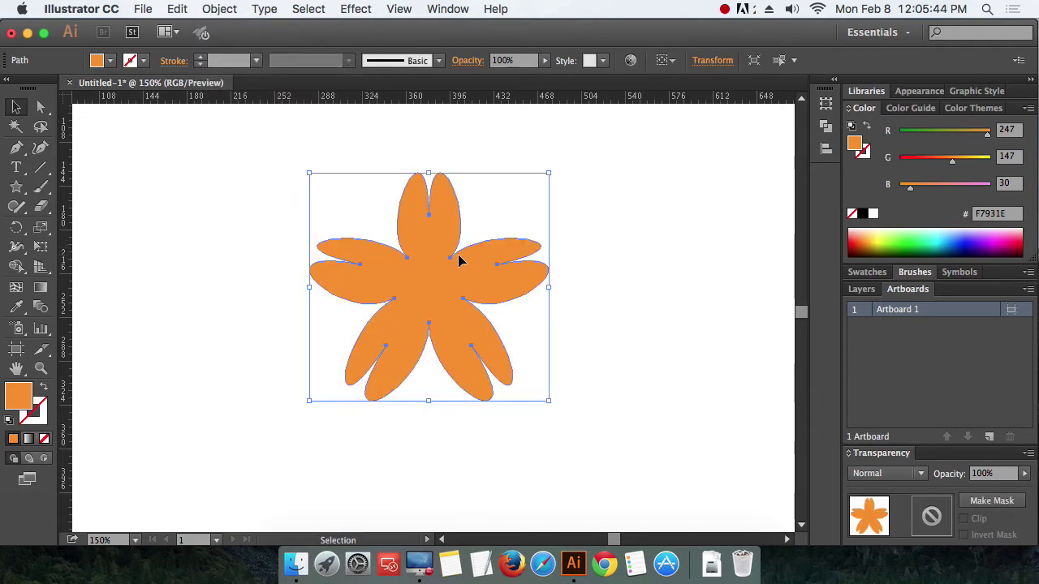
{"action": "right_click", "coordinate": [458, 260]}
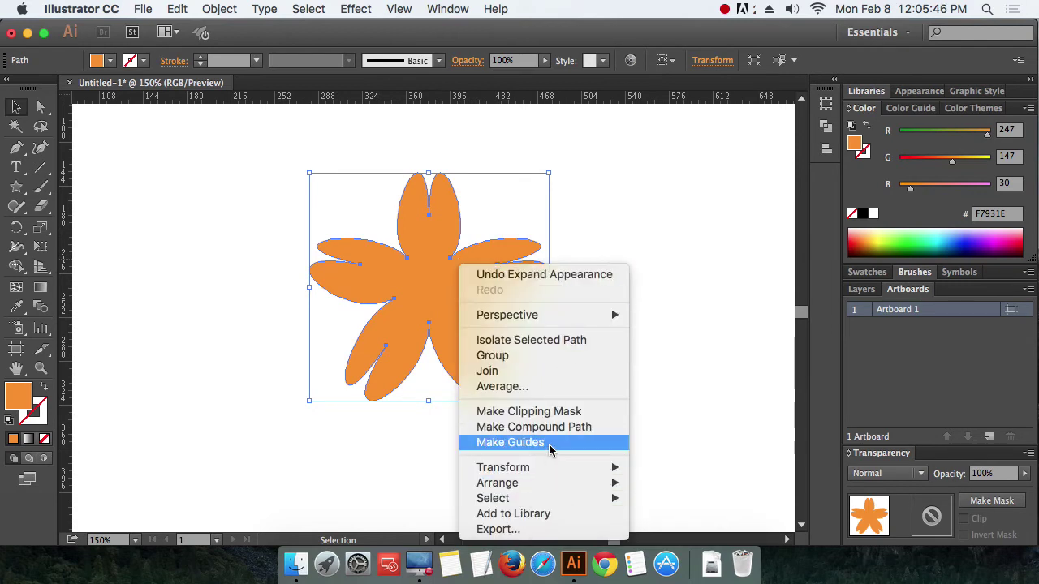
{"action": "left_click", "coordinate": [549, 443]}
{"action": "left_click", "coordinate": [613, 302]}
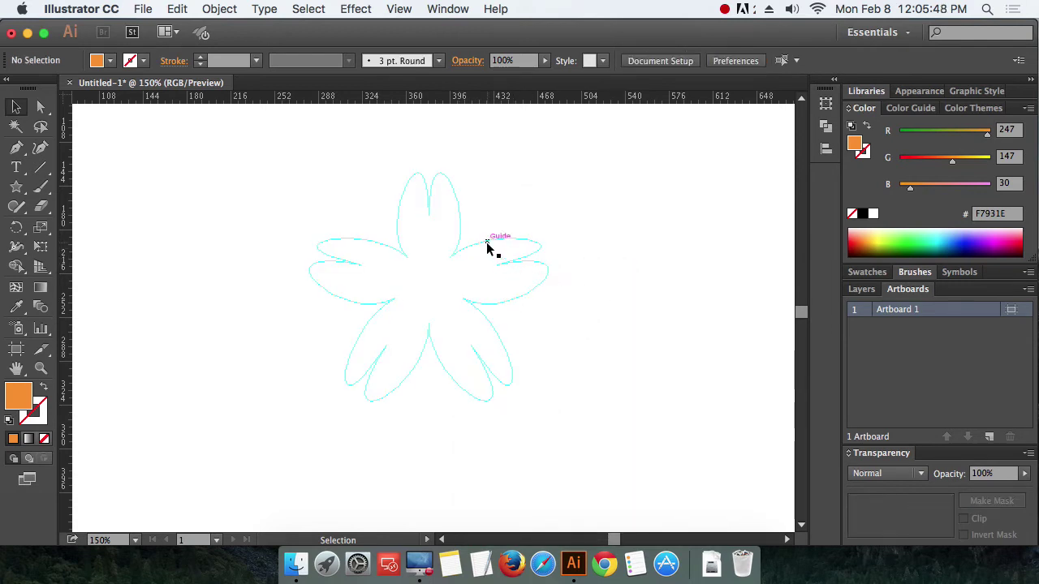
Step: Move the flower guide slightly downward and lock the guides
{"action": "left_click_drag", "start_coordinate": [487, 247], "coordinate": [494, 259]}
{"action": "left_click", "coordinate": [620, 291]}
{"action": "left_click", "coordinate": [479, 277]}
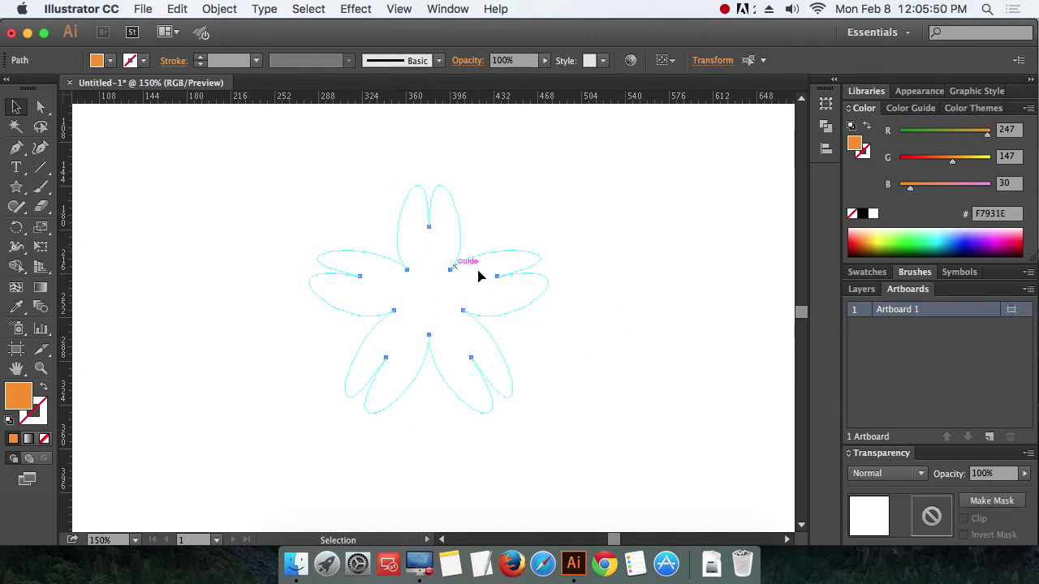
{"action": "right_click", "coordinate": [603, 255]}
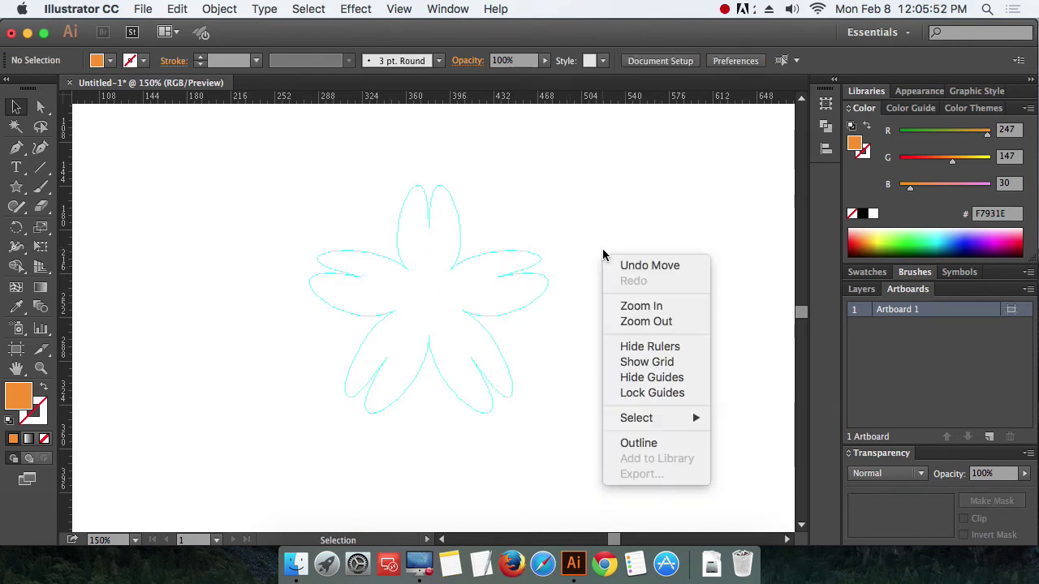
{"action": "left_click", "coordinate": [650, 393]}
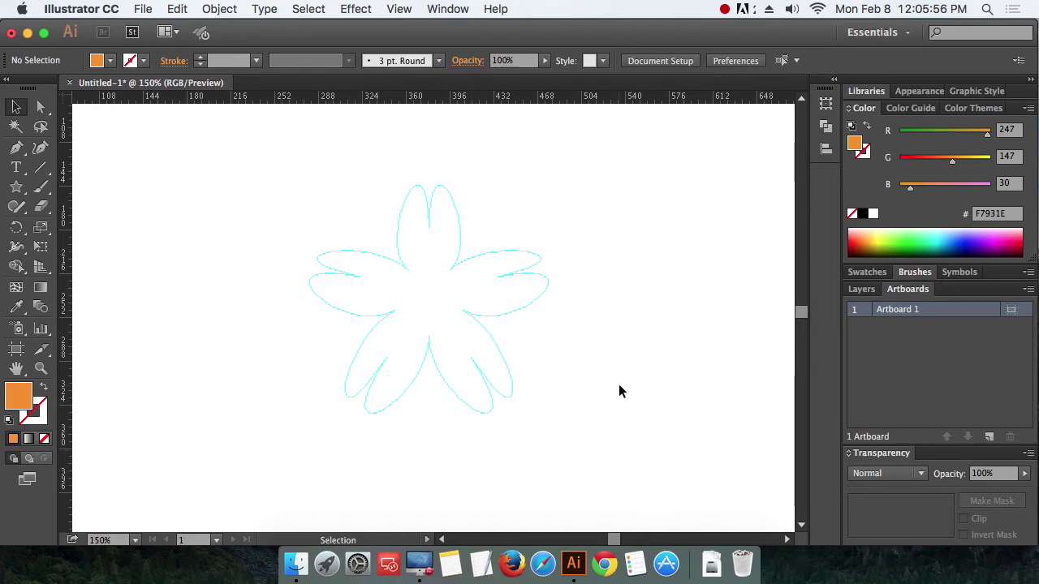
Step: Start a Pen tool path at the notch on the left base of the flower guide's top petal
{"action": "key", "text": "super+z"}
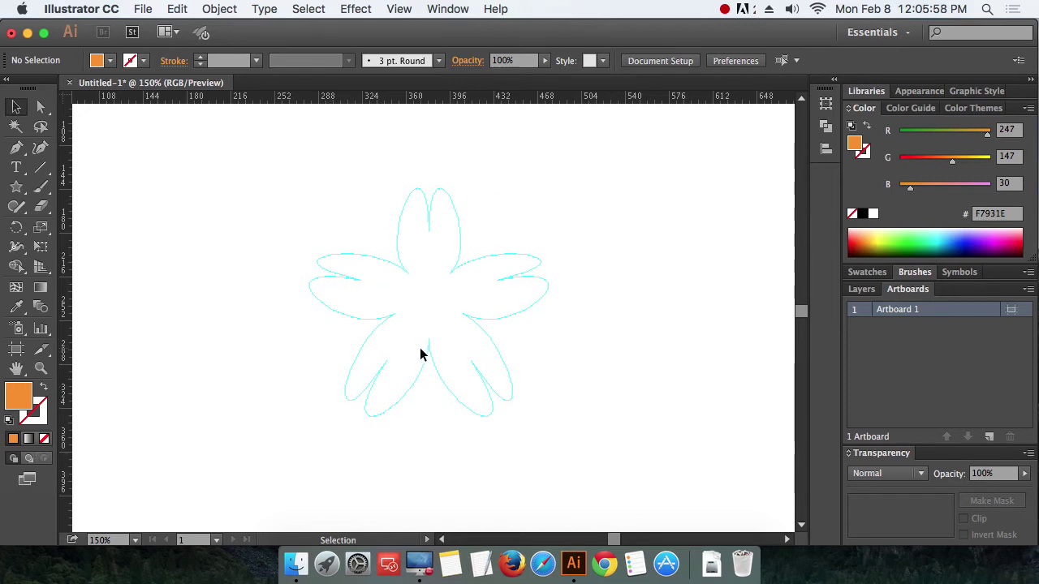
{"action": "scroll", "coordinate": [420, 353], "scroll_direction": "up", "scroll_amount": 2}
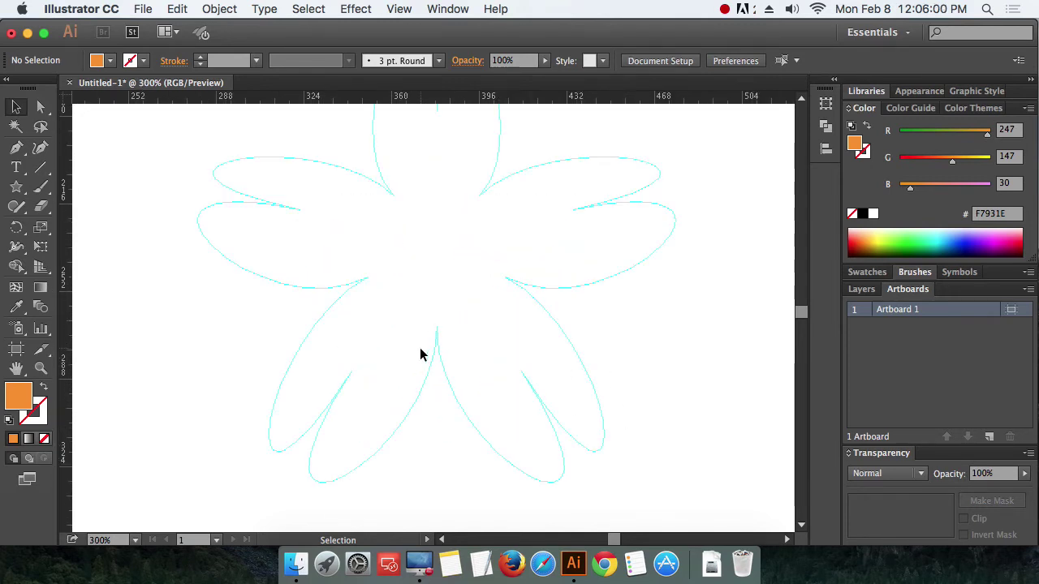
{"action": "scroll", "coordinate": [473, 267], "scroll_direction": "up", "scroll_amount": 3}
{"action": "scroll", "coordinate": [468, 258], "scroll_direction": "up", "scroll_amount": 2}
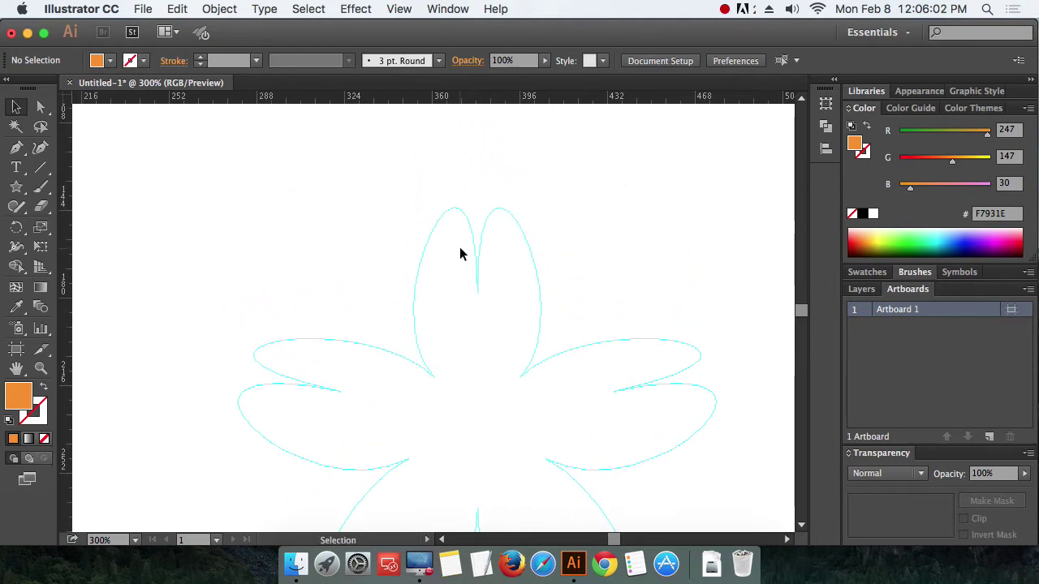
{"action": "scroll", "coordinate": [463, 257], "scroll_direction": "up", "scroll_amount": 1}
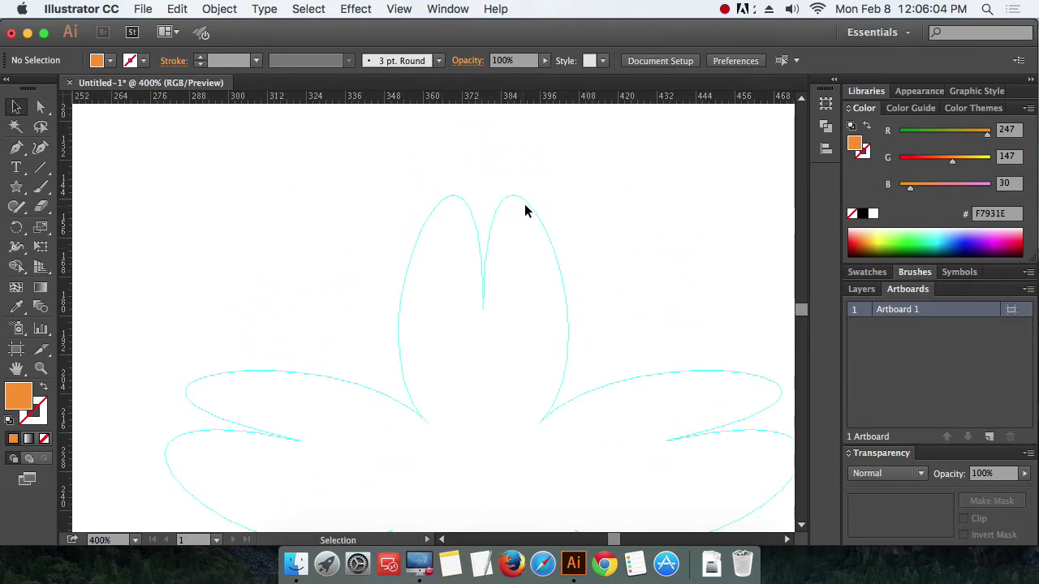
{"action": "scroll", "coordinate": [487, 292], "scroll_direction": "down", "scroll_amount": 2}
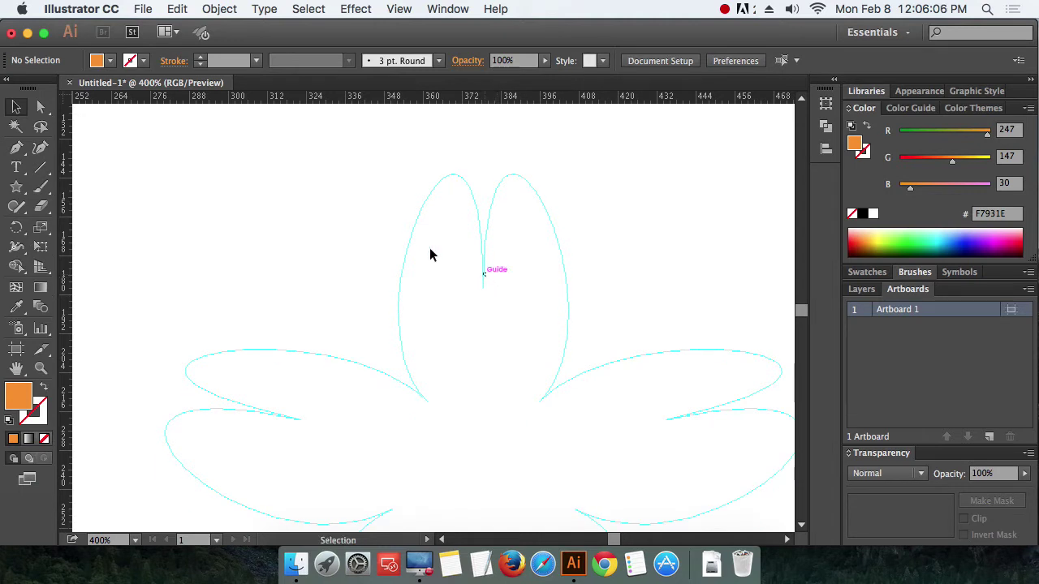
{"action": "left_click", "coordinate": [15, 148]}
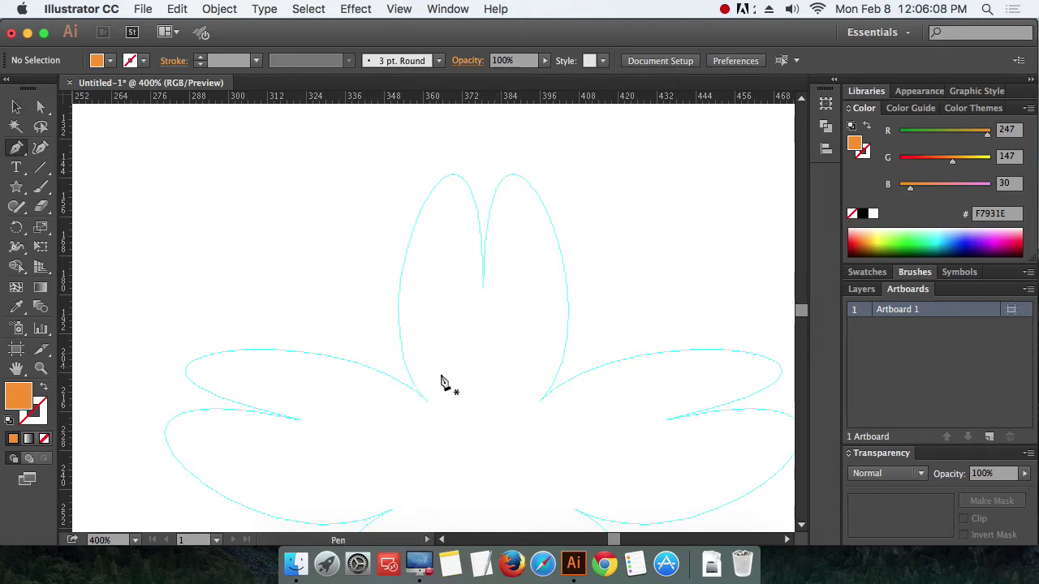
{"action": "left_click", "coordinate": [426, 401]}
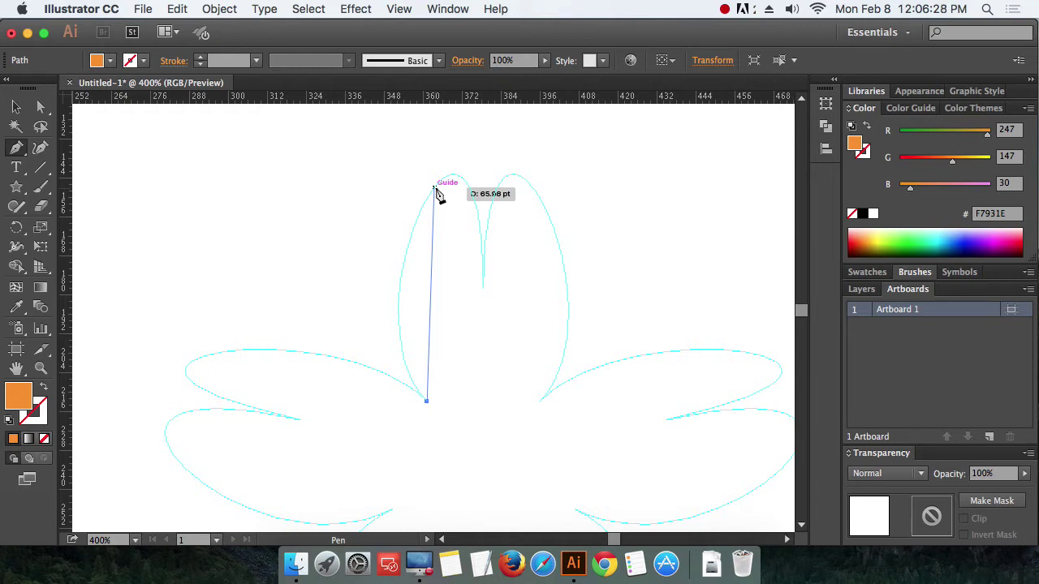
Step: Try tracing the lower left edge of the top petal with closely spaced anchor points
{"action": "key", "text": "ctrl+z"}
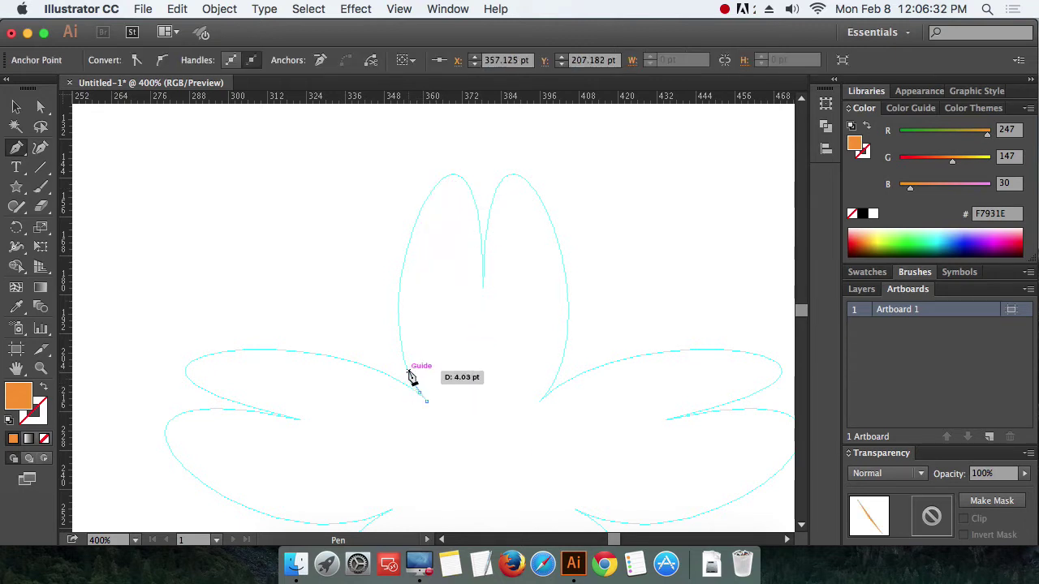
{"action": "left_click", "coordinate": [405, 365]}
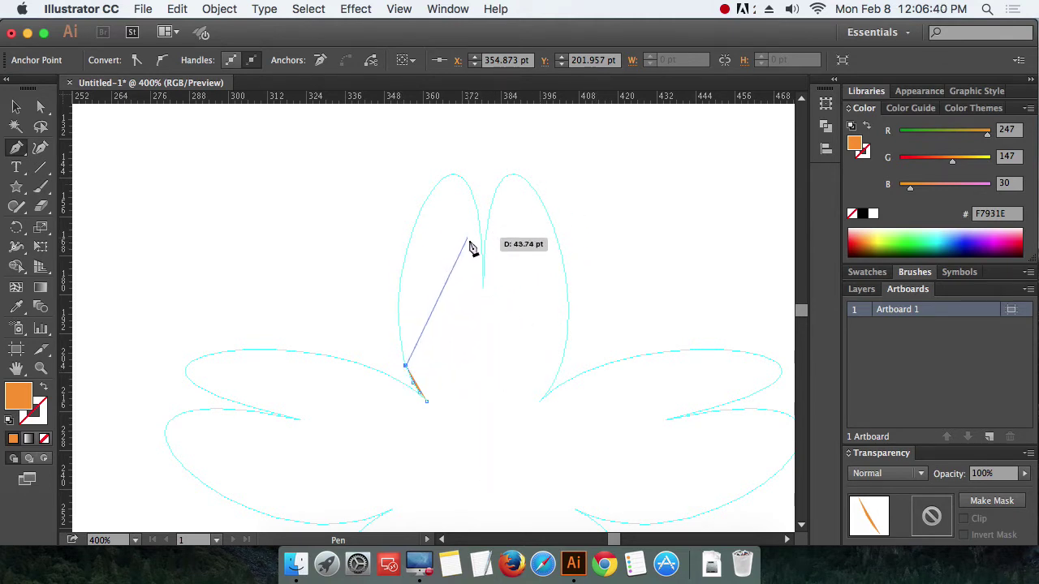
{"action": "key", "text": "super+z"}
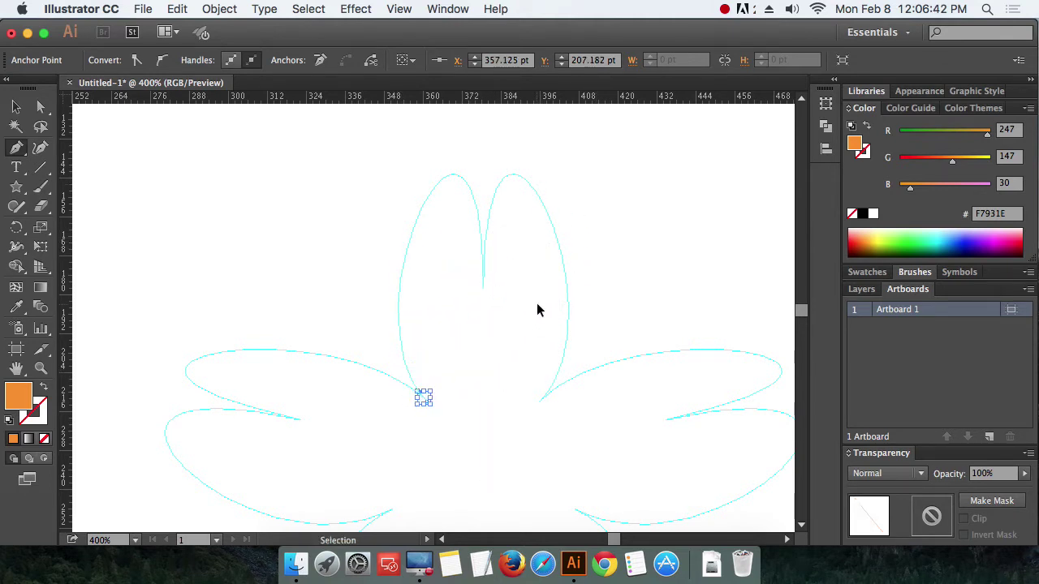
{"action": "left_click", "coordinate": [725, 10]}
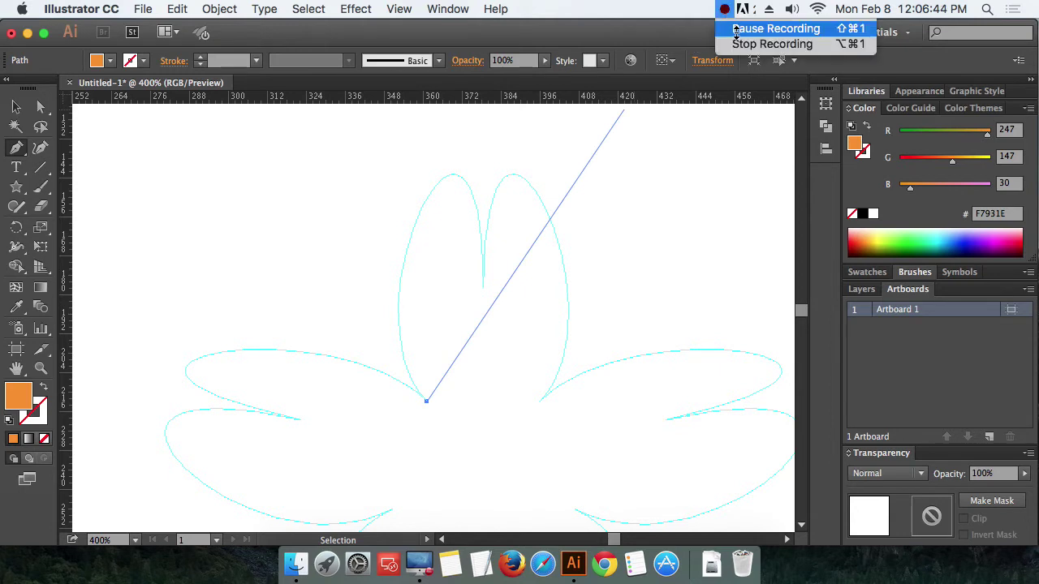
{"action": "left_click", "coordinate": [737, 29]}
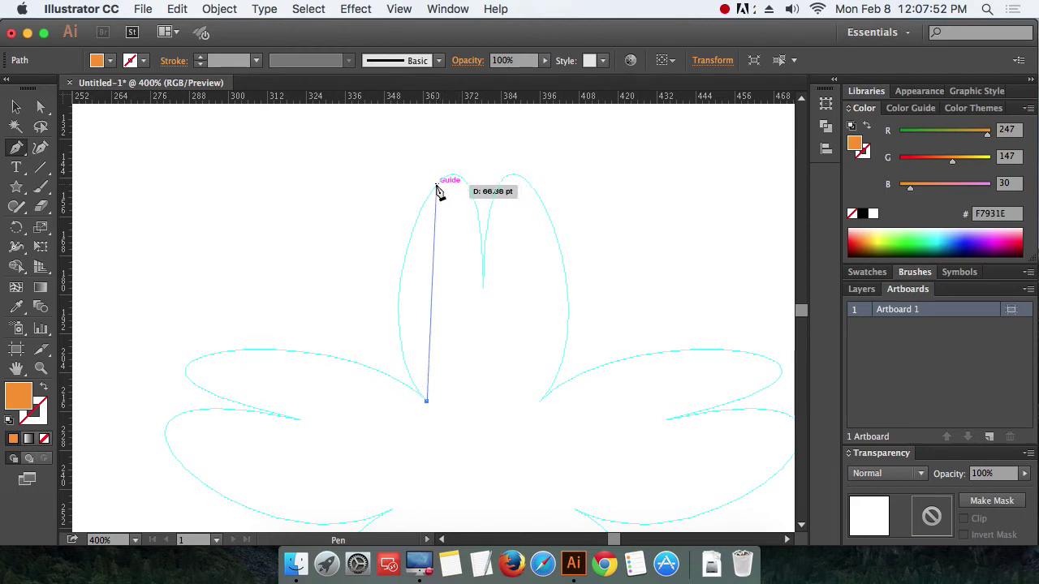
Step: Add a curve anchor just below the top petal's left tip and reshape its incoming handle to fit the outer left edge of the guide
{"action": "left_click_drag", "start_coordinate": [436, 186], "coordinate": [453, 166]}
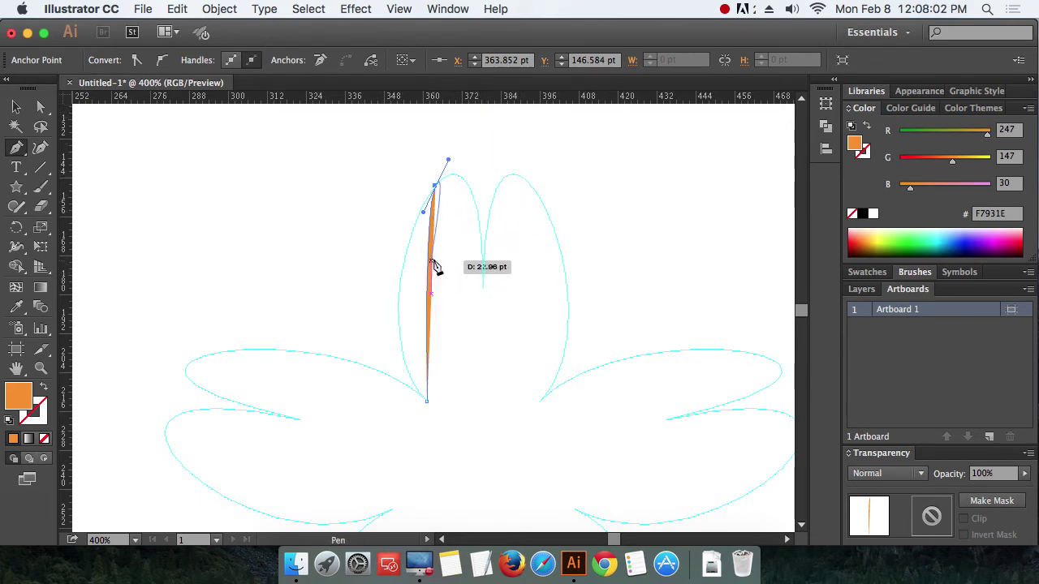
{"action": "key", "text": "alt"}
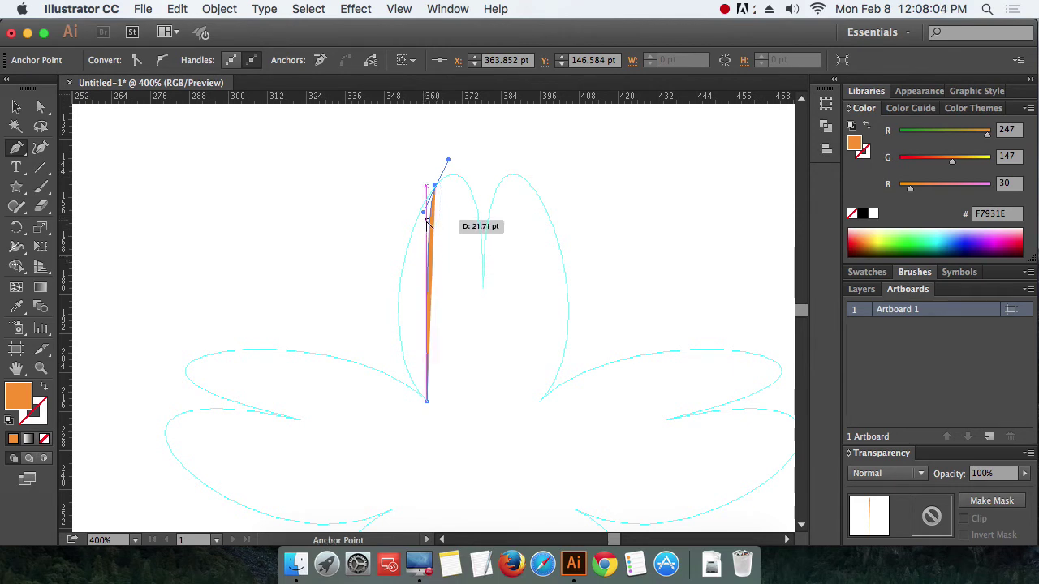
{"action": "left_click_drag", "start_coordinate": [423, 213], "coordinate": [355, 328]}
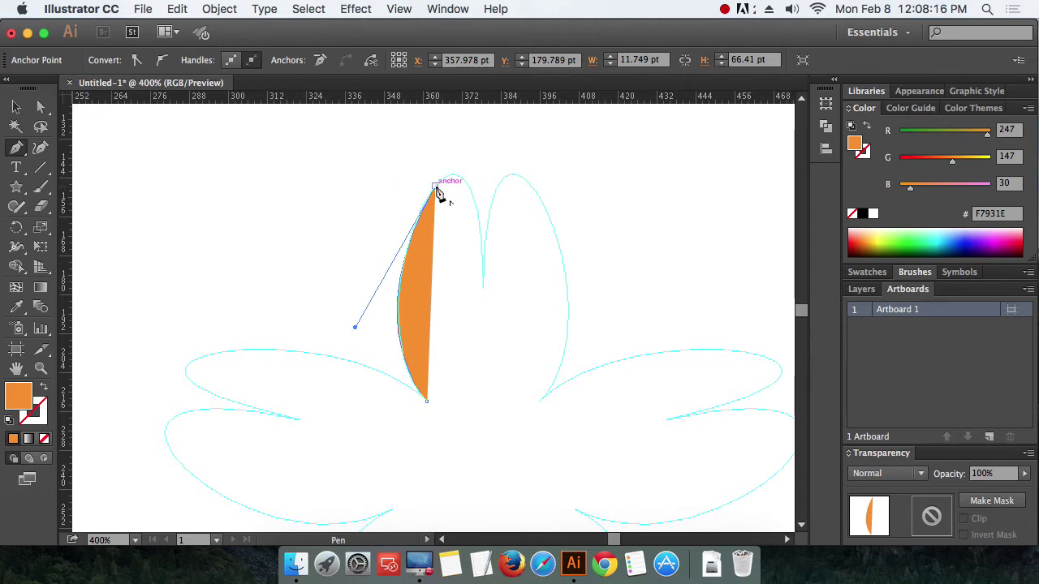
Step: Trace over the top petal's left tip and down its inner edge to the centre notch, removing leftover outgoing handles
{"action": "left_click_drag", "start_coordinate": [435, 189], "coordinate": [481, 203]}
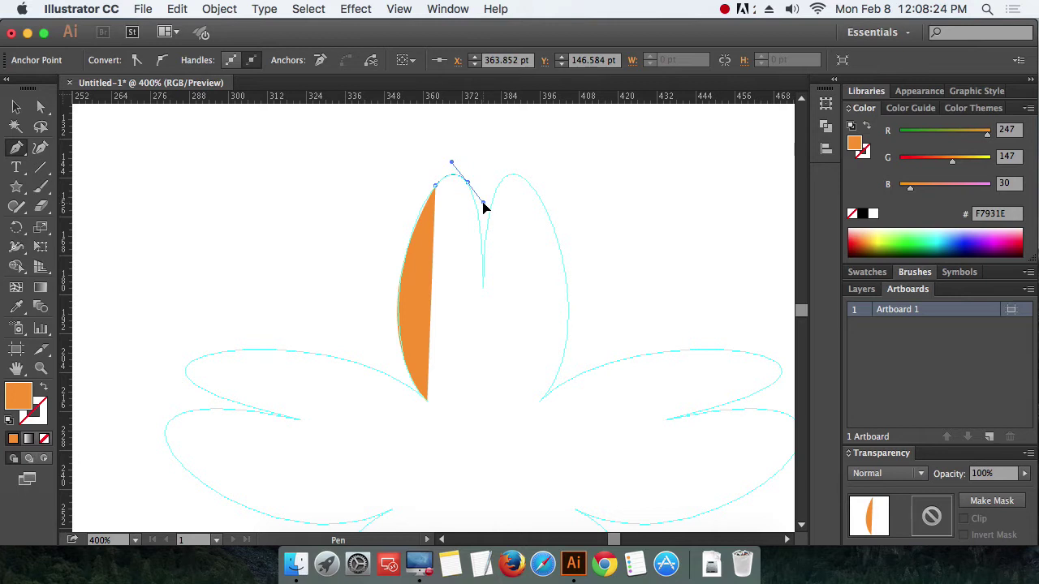
{"action": "left_click_drag", "start_coordinate": [483, 209], "coordinate": [485, 210]}
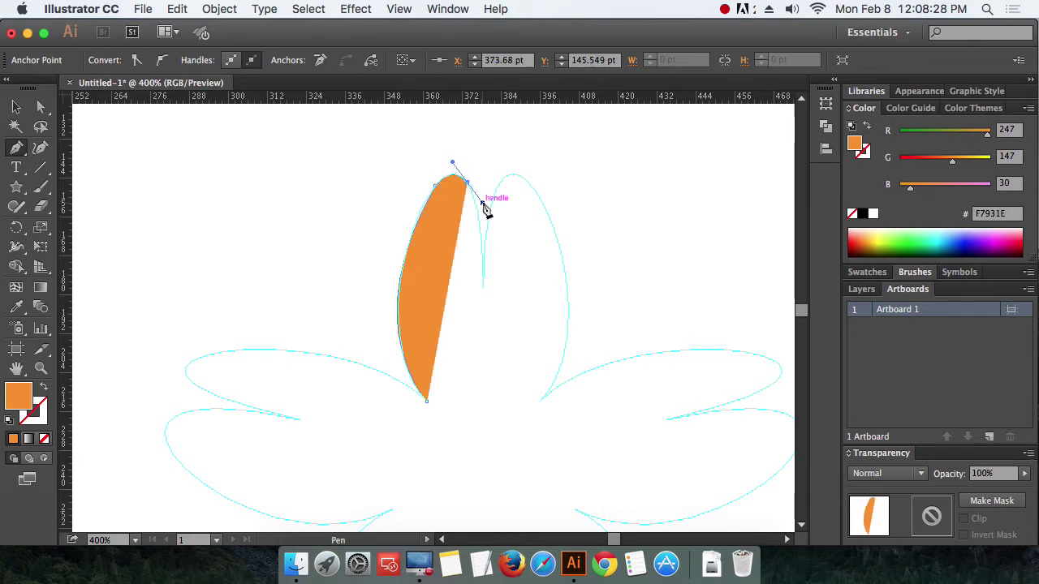
{"action": "left_click_drag", "start_coordinate": [485, 209], "coordinate": [469, 190]}
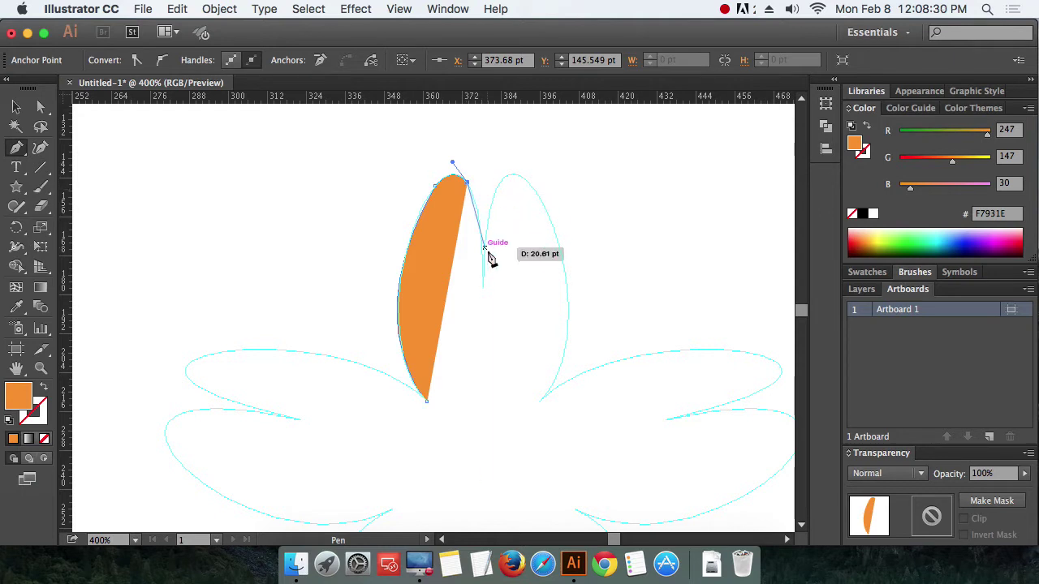
{"action": "left_click_drag", "start_coordinate": [484, 286], "coordinate": [485, 373]}
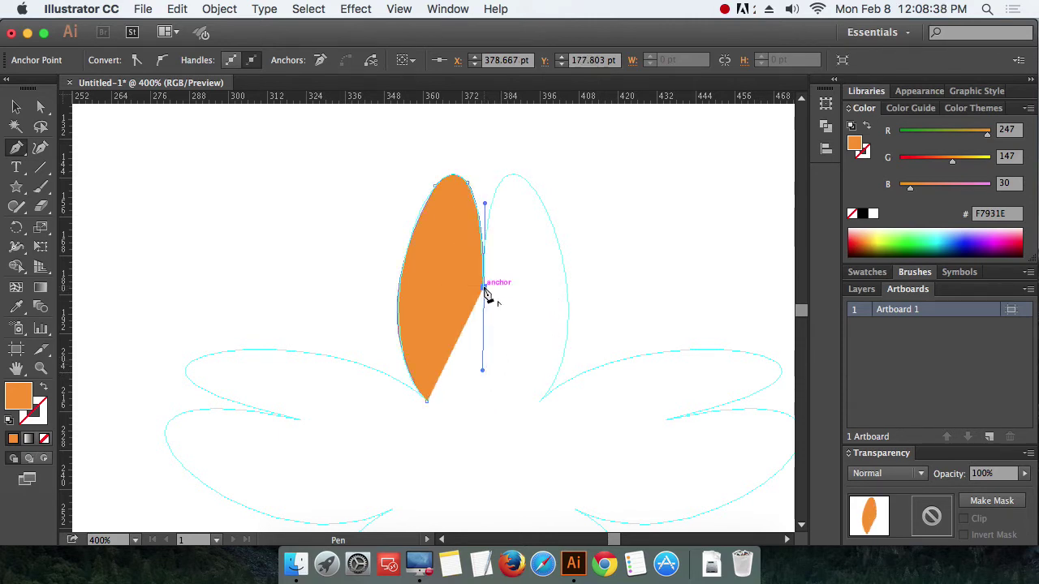
Step: Trace the right half of the top petal from the centre notch over its tip and down to the right base
{"action": "left_click_drag", "start_coordinate": [485, 288], "coordinate": [519, 154]}
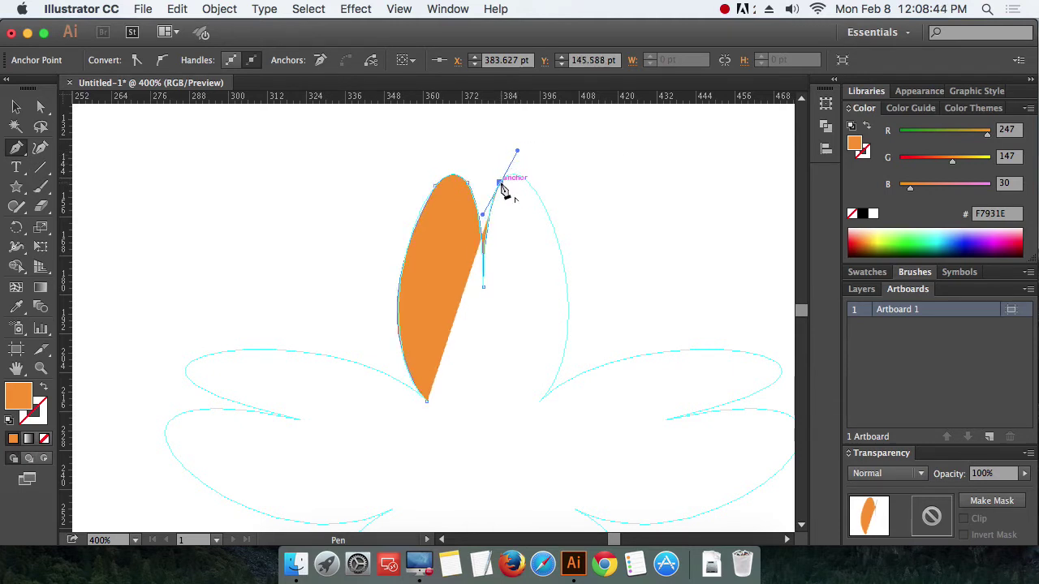
{"action": "left_click", "coordinate": [500, 185]}
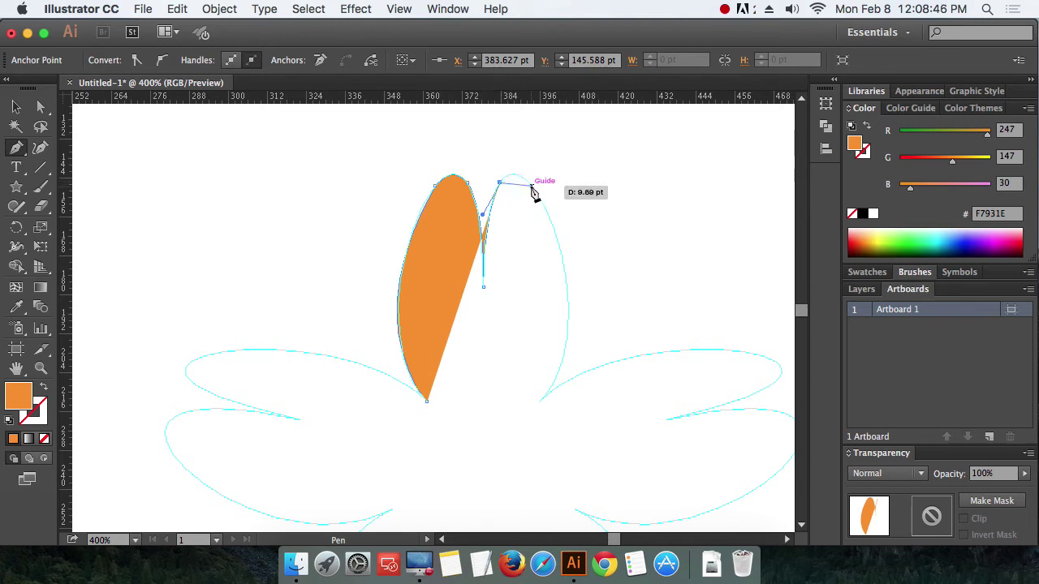
{"action": "left_click_drag", "start_coordinate": [532, 185], "coordinate": [553, 214]}
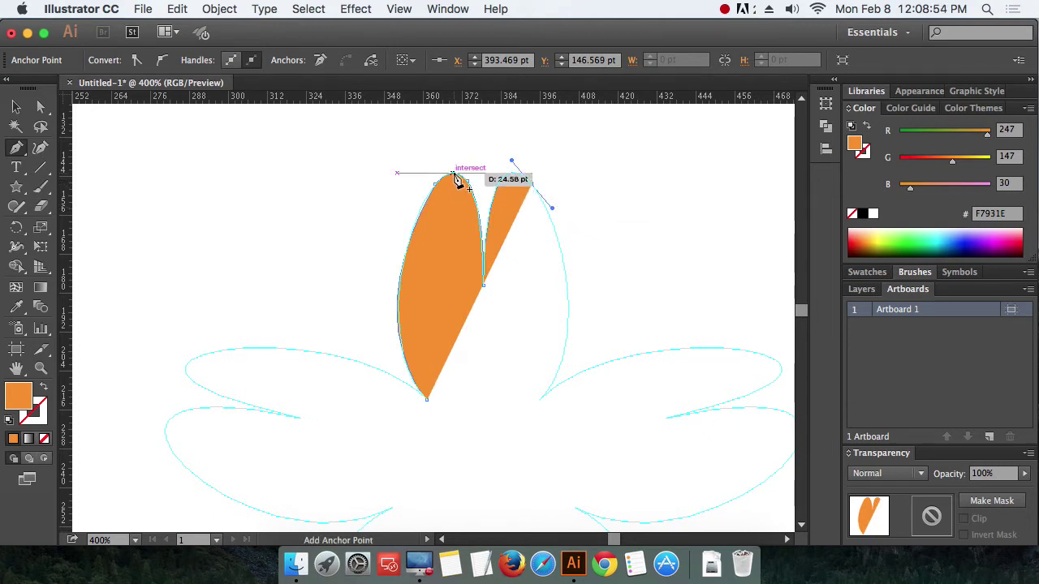
{"action": "left_click", "coordinate": [531, 185]}
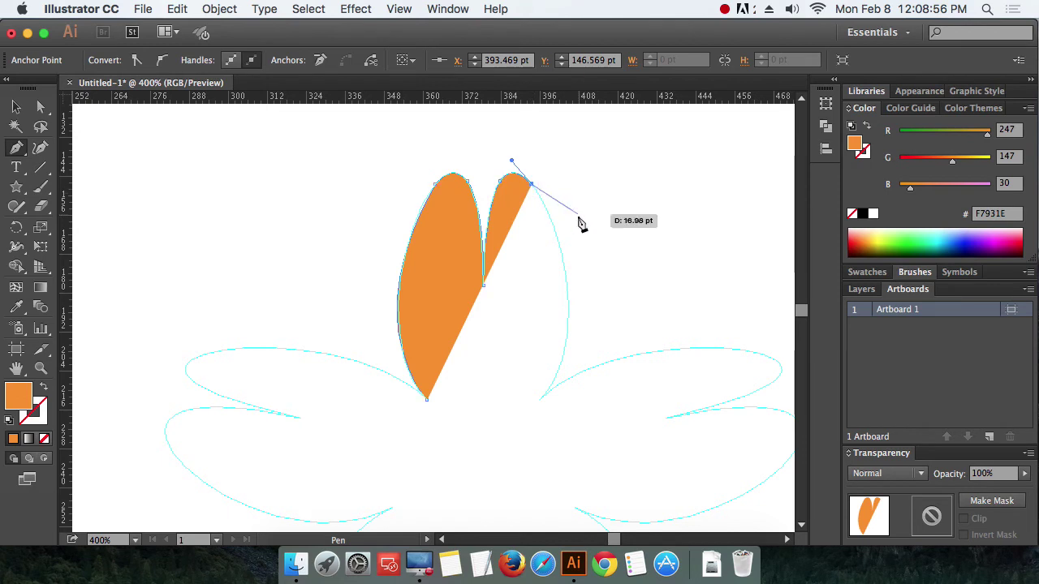
{"action": "scroll", "coordinate": [583, 243], "scroll_direction": "down", "scroll_amount": 3}
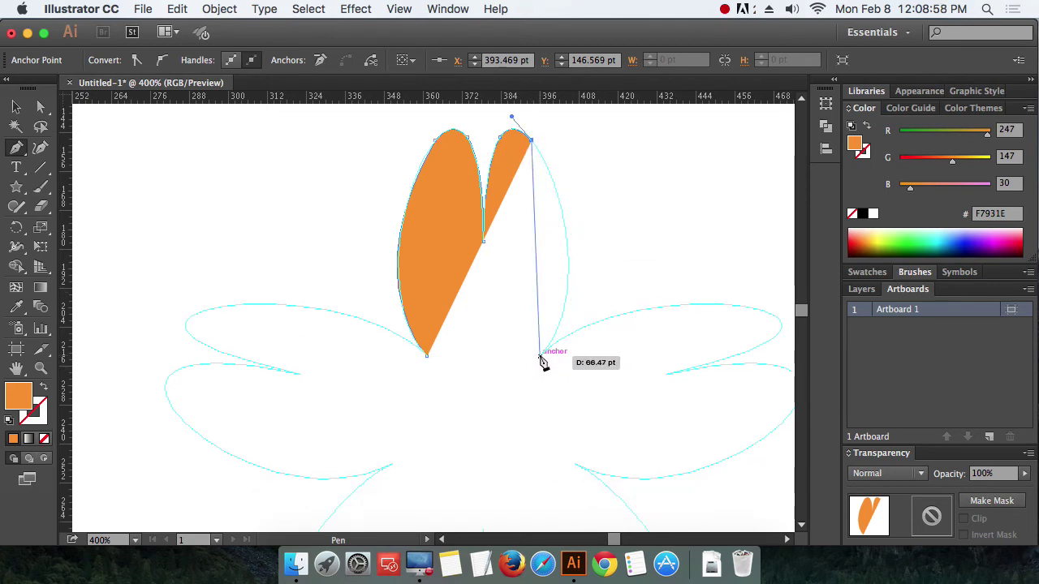
{"action": "left_click_drag", "start_coordinate": [539, 356], "coordinate": [471, 462]}
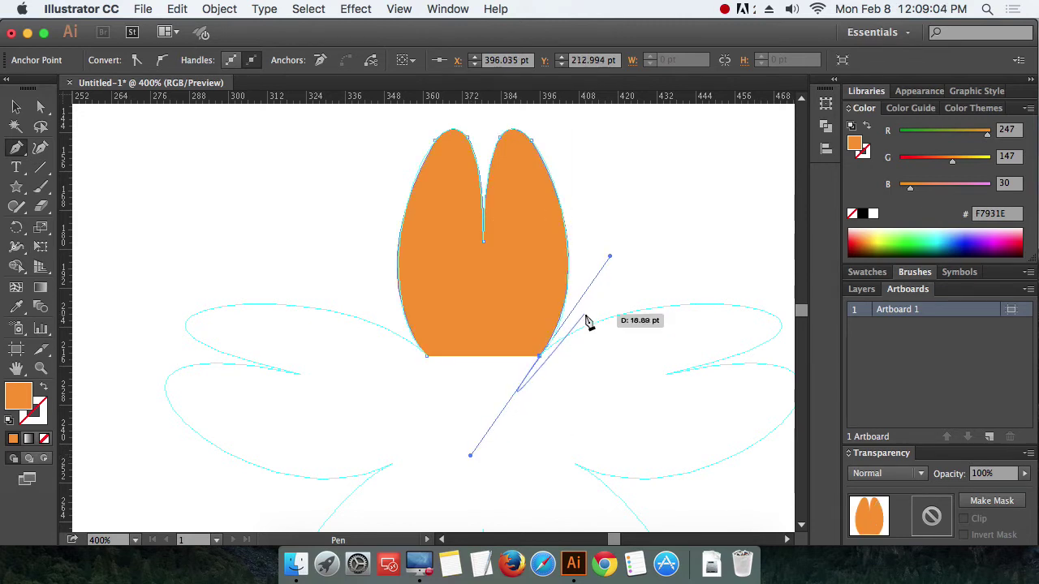
Step: Remove the outgoing handle at the top petal's right base and trace the upper edge of the right petal to near its tip
{"action": "scroll", "coordinate": [586, 319], "scroll_direction": "down", "scroll_amount": 1}
{"action": "scroll", "coordinate": [568, 317], "scroll_direction": "right", "scroll_amount": 5}
{"action": "scroll", "coordinate": [568, 317], "scroll_direction": "down", "scroll_amount": 1}
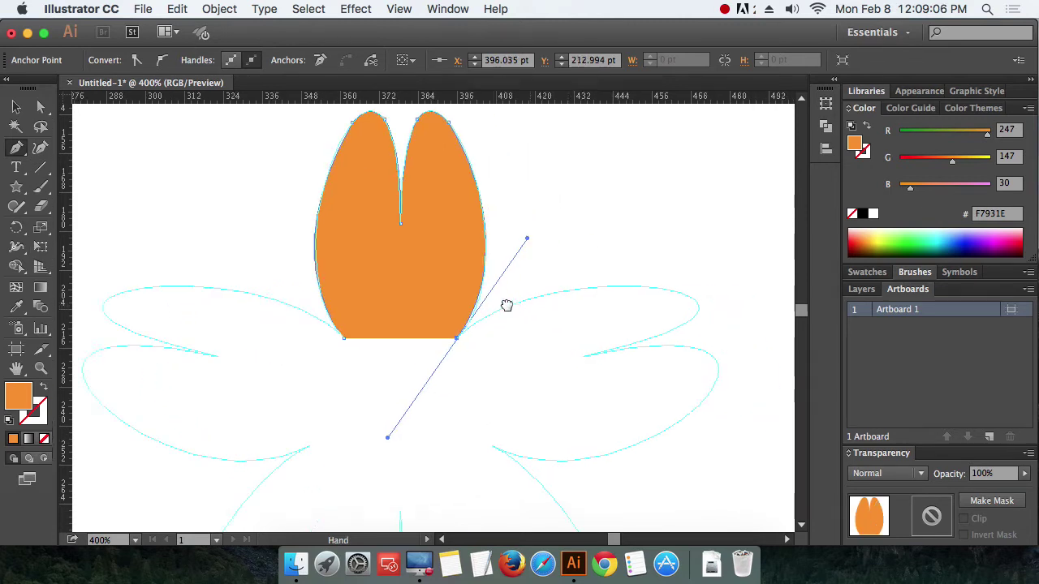
{"action": "left_click", "coordinate": [381, 326]}
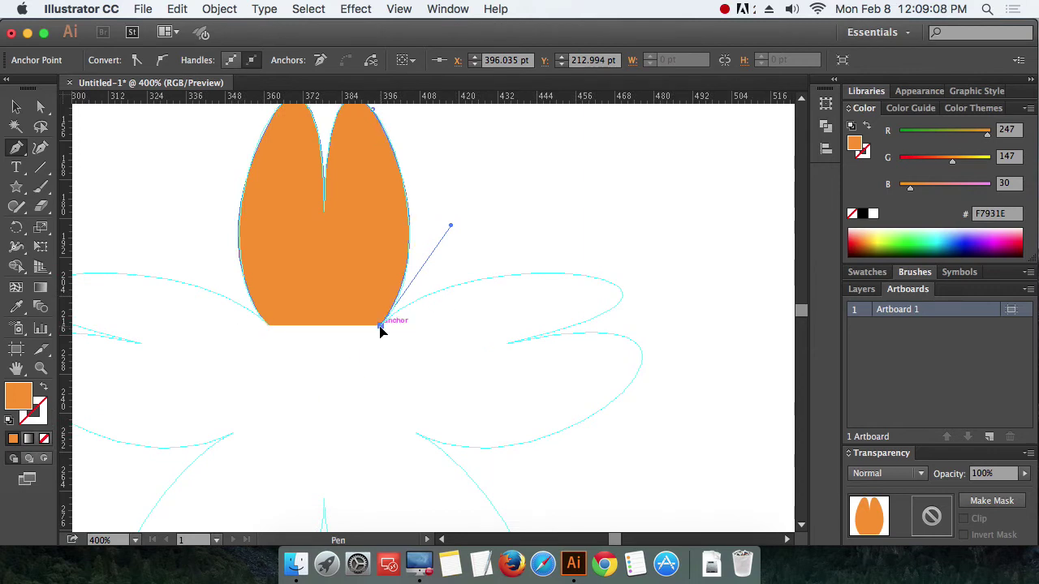
{"action": "left_click_drag", "start_coordinate": [603, 280], "coordinate": [760, 309]}
Step: Trace around the right petal's upper tip and back along its underside into the petal's notch
{"action": "key", "text": "space"}
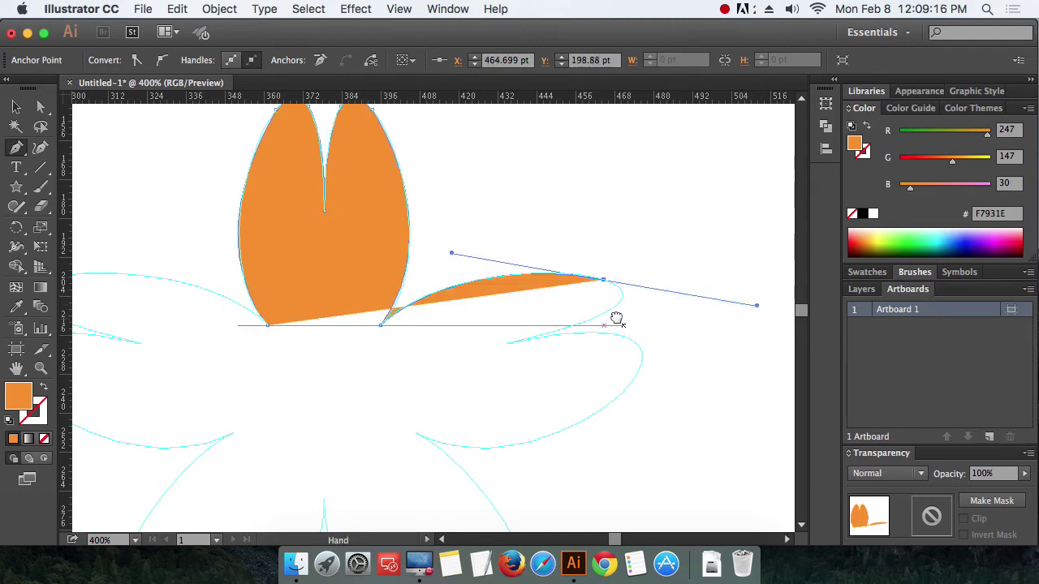
{"action": "left_click_drag", "start_coordinate": [617, 318], "coordinate": [475, 238]}
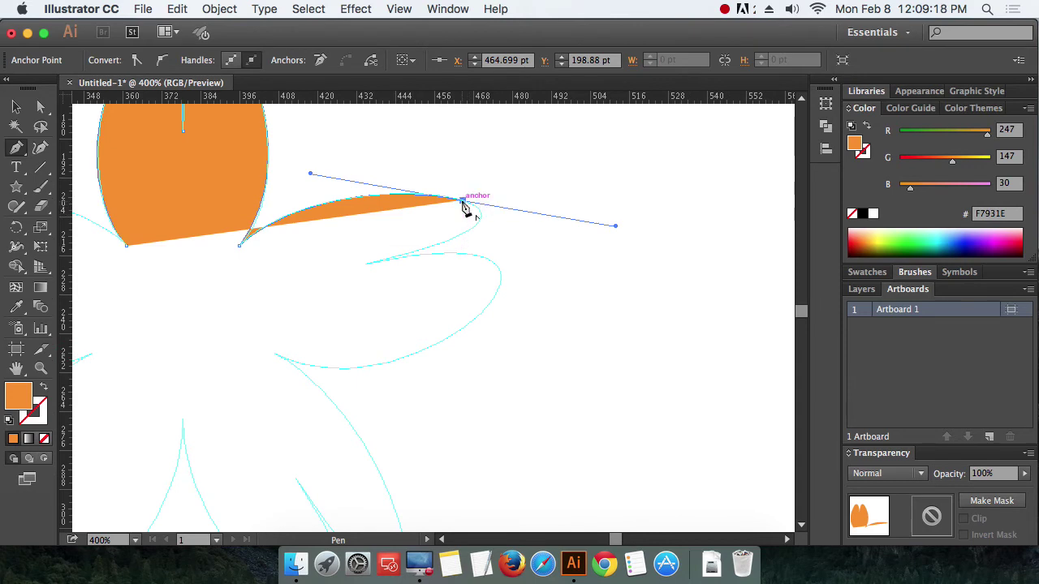
{"action": "left_click_drag", "start_coordinate": [462, 201], "coordinate": [474, 229]}
{"action": "left_click_drag", "start_coordinate": [472, 227], "coordinate": [458, 248]}
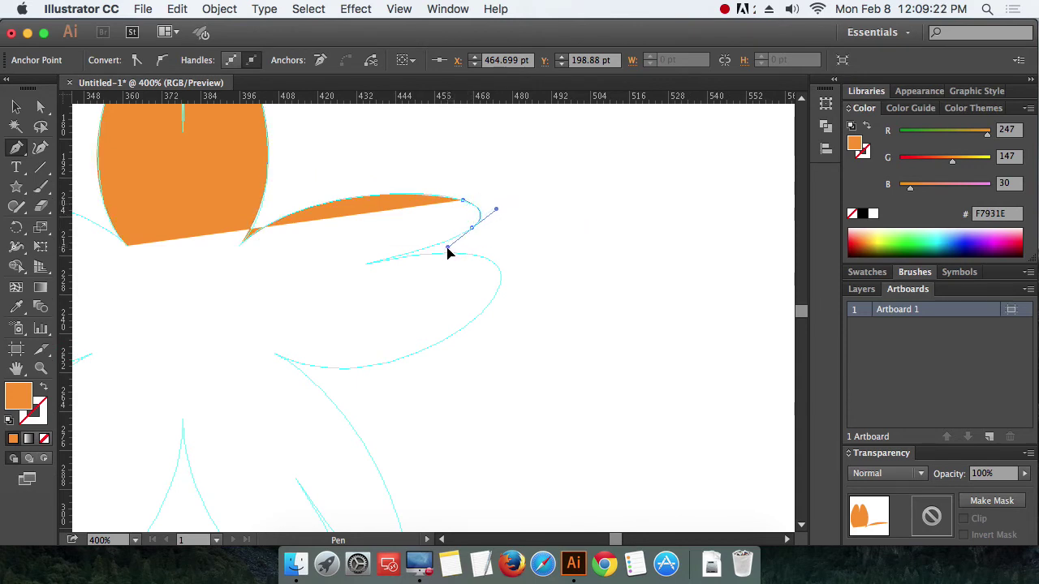
{"action": "left_click_drag", "start_coordinate": [447, 254], "coordinate": [339, 270]}
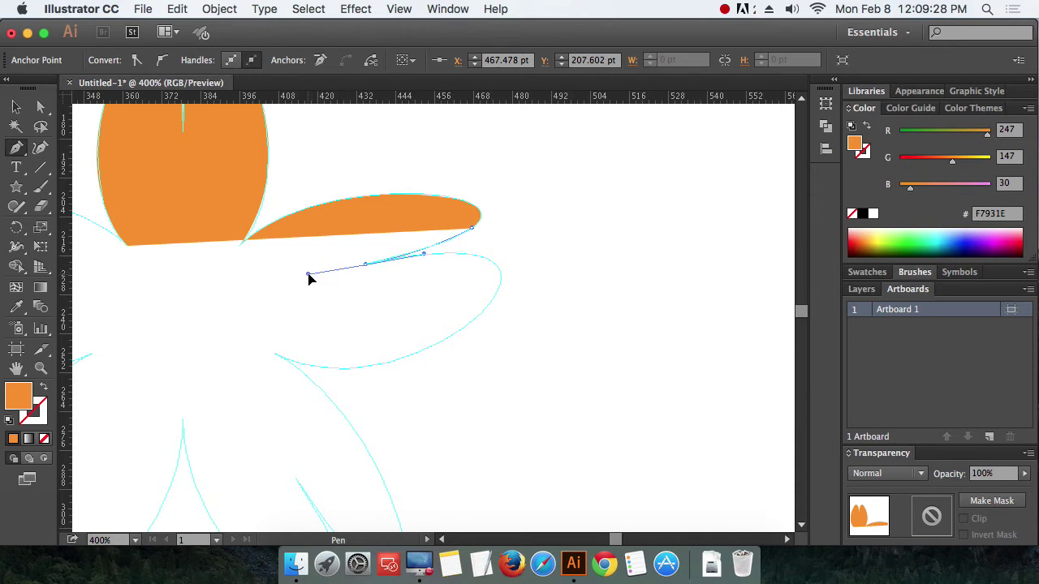
{"action": "left_click_drag", "start_coordinate": [306, 279], "coordinate": [307, 277]}
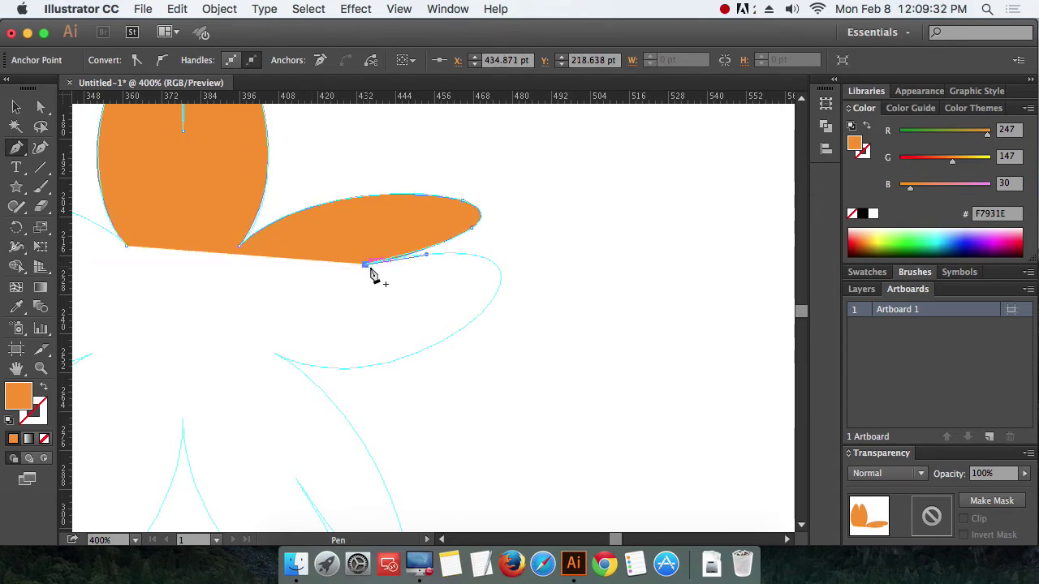
Step: Trace the right petal's lower lobe from the notch to its base, reshaping the last curve's incoming handle to match the guide
{"action": "left_click_drag", "start_coordinate": [370, 272], "coordinate": [478, 298]}
{"action": "scroll", "coordinate": [527, 296], "scroll_direction": "down", "scroll_amount": 2}
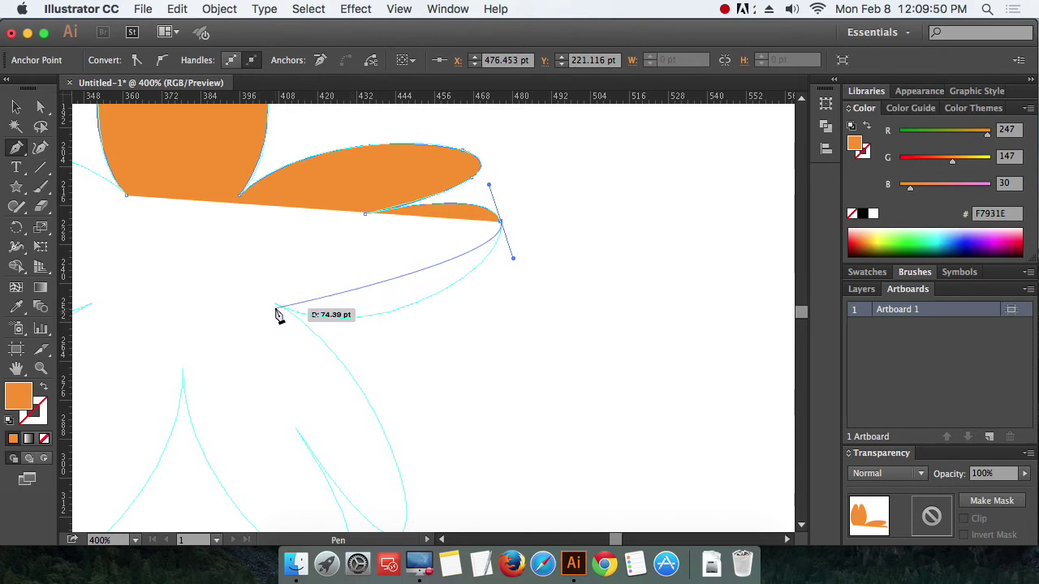
{"action": "left_click_drag", "start_coordinate": [276, 306], "coordinate": [241, 289]}
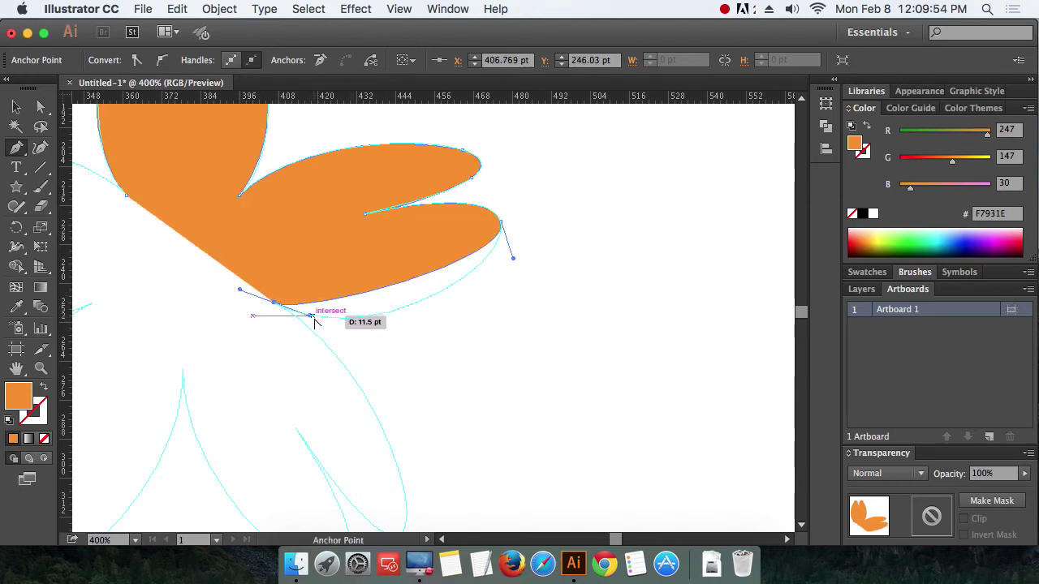
{"action": "left_click_drag", "start_coordinate": [314, 316], "coordinate": [386, 355]}
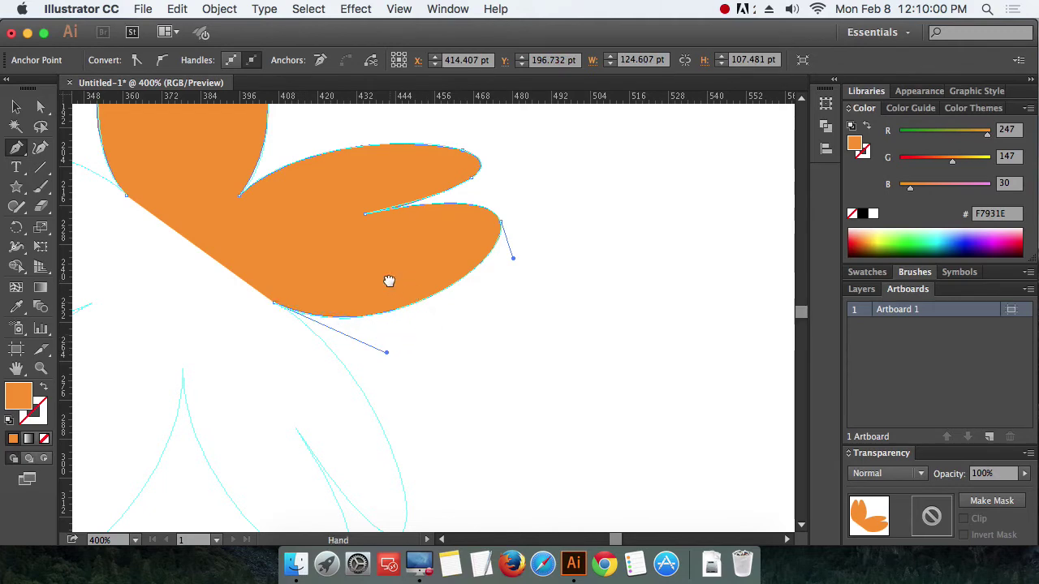
{"action": "left_click_drag", "start_coordinate": [389, 283], "coordinate": [528, 262]}
{"action": "scroll", "coordinate": [528, 263], "scroll_direction": "down", "scroll_amount": 2}
{"action": "scroll", "coordinate": [529, 263], "scroll_direction": "down", "scroll_amount": 1}
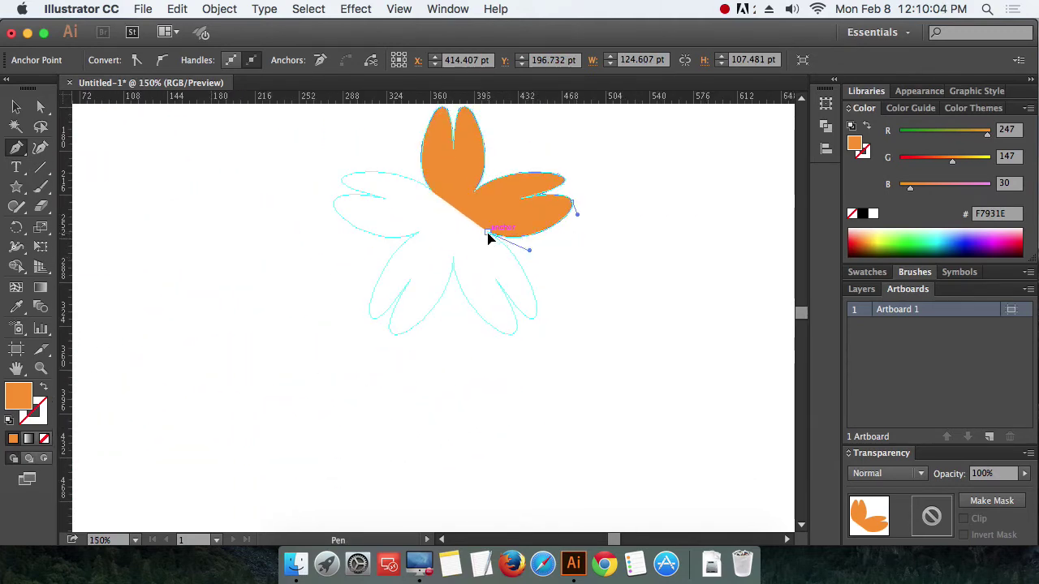
{"action": "left_click_drag", "start_coordinate": [487, 237], "coordinate": [557, 278]}
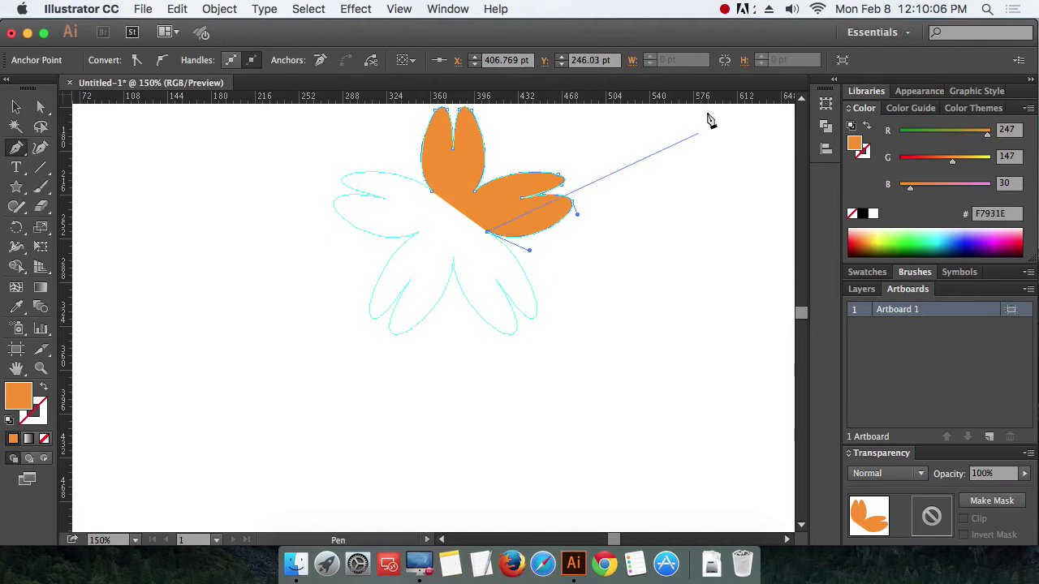
{"action": "left_click", "coordinate": [726, 10]}
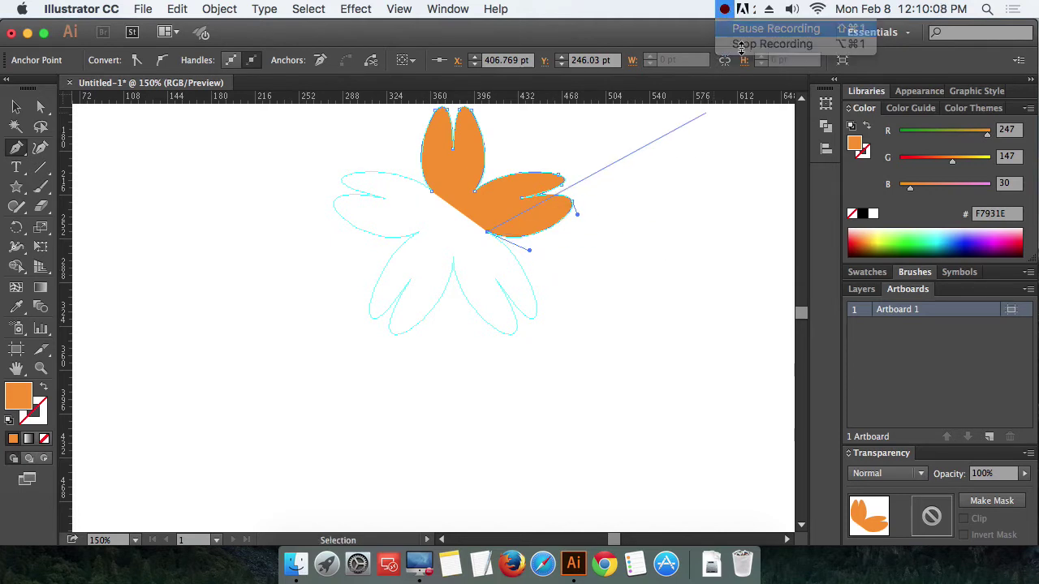
{"action": "left_click", "coordinate": [776, 28]}
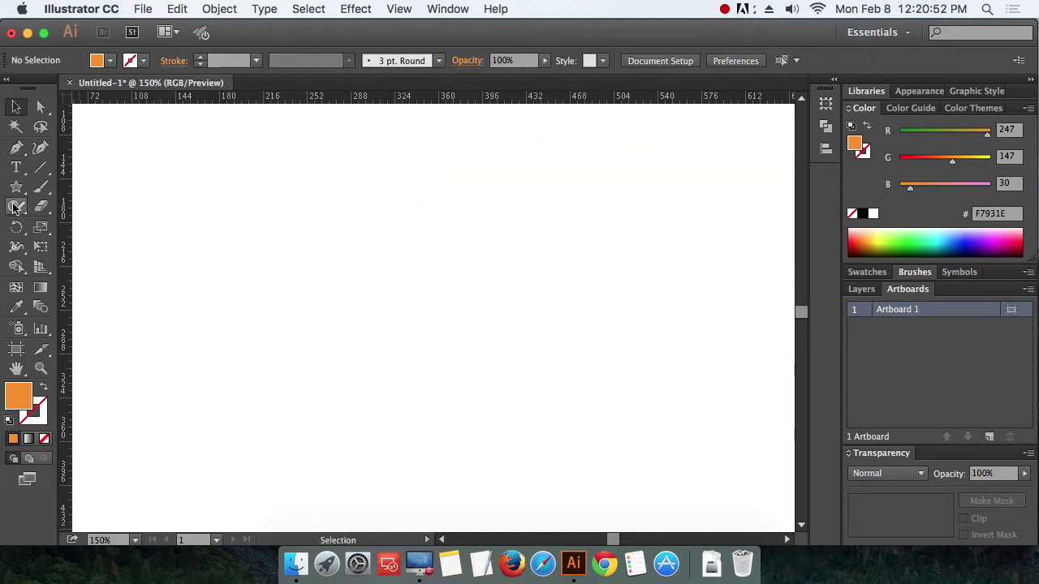
Step: Draw a circle about 167 pt across from its centre with the Ellipse tool and shift it slightly to the right
{"action": "left_click", "coordinate": [17, 187]}
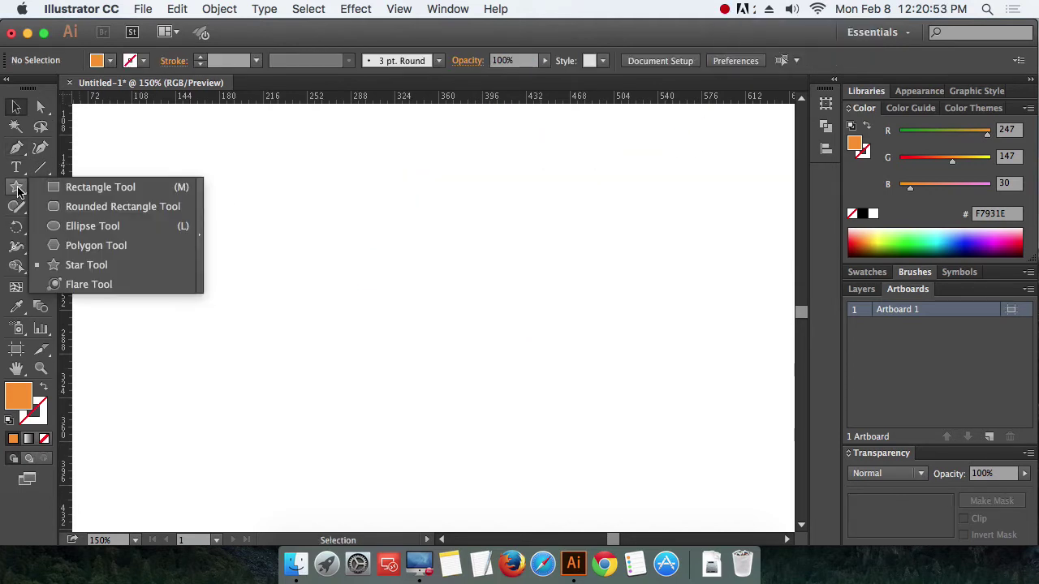
{"action": "left_click", "coordinate": [103, 226]}
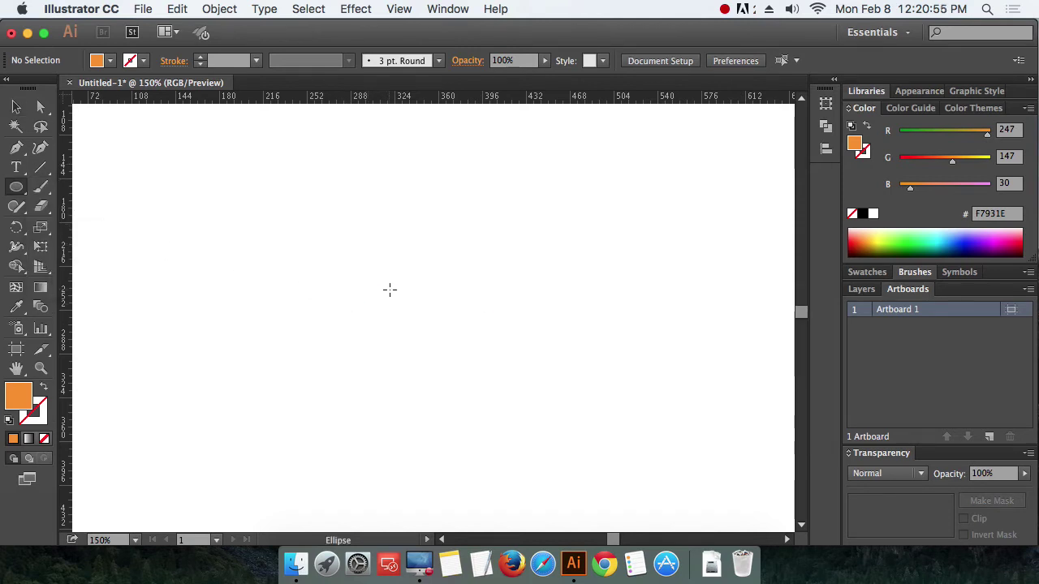
{"action": "left_click_drag", "start_coordinate": [390, 290], "coordinate": [487, 392]}
{"action": "left_click", "coordinate": [16, 106]}
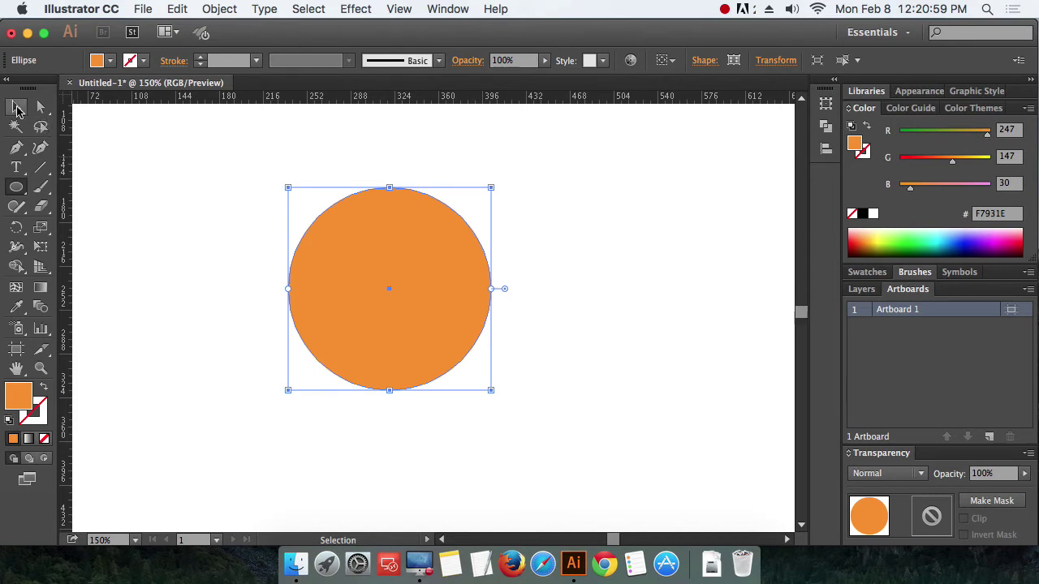
{"action": "left_click", "coordinate": [141, 213]}
{"action": "left_click_drag", "start_coordinate": [347, 278], "coordinate": [359, 279]}
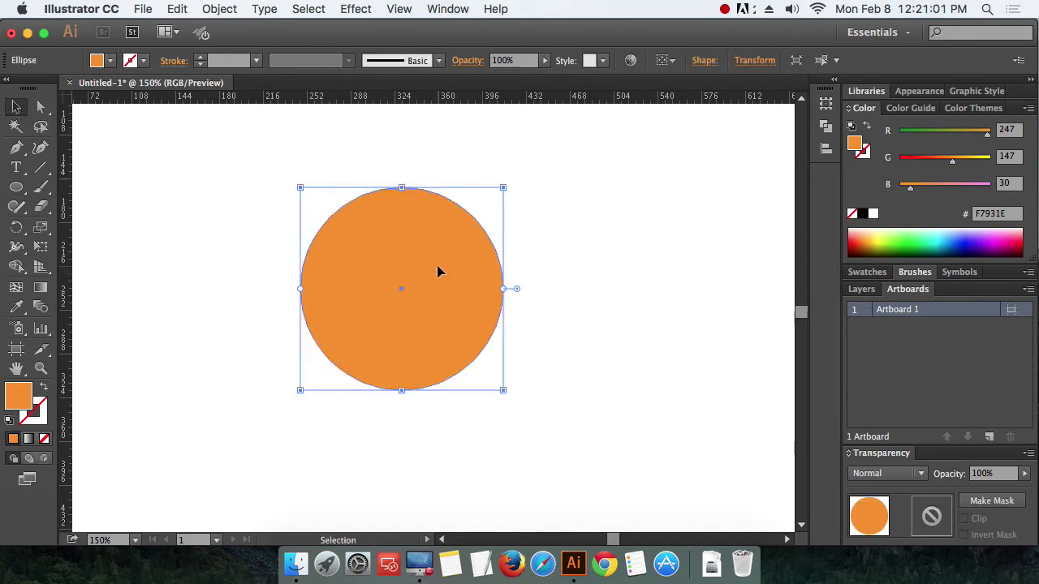
Step: Convert the circle into a guide and lock the guides
{"action": "right_click", "coordinate": [437, 265]}
{"action": "left_click", "coordinate": [512, 443]}
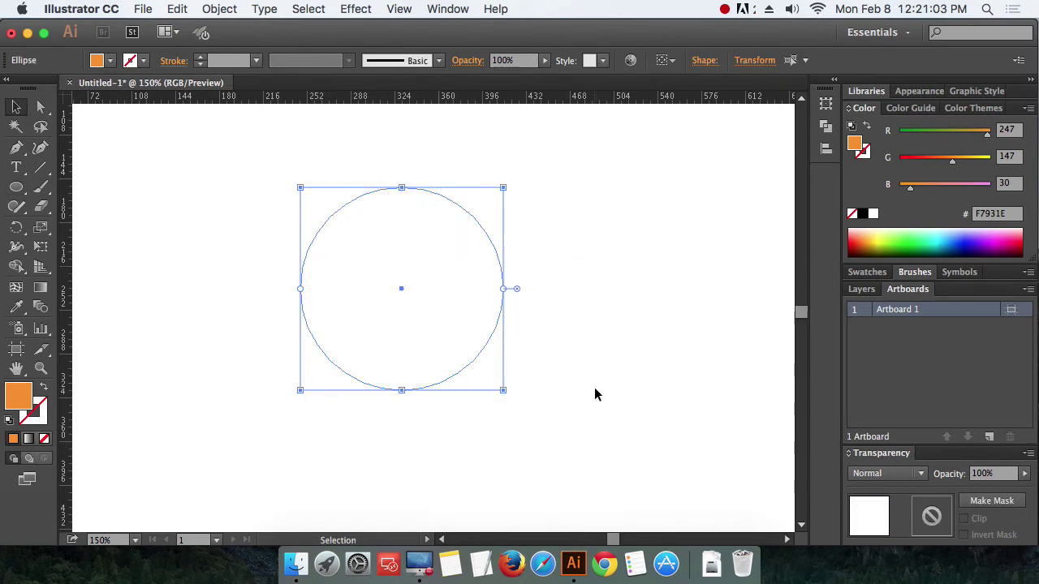
{"action": "left_click", "coordinate": [595, 312]}
{"action": "right_click", "coordinate": [597, 312]}
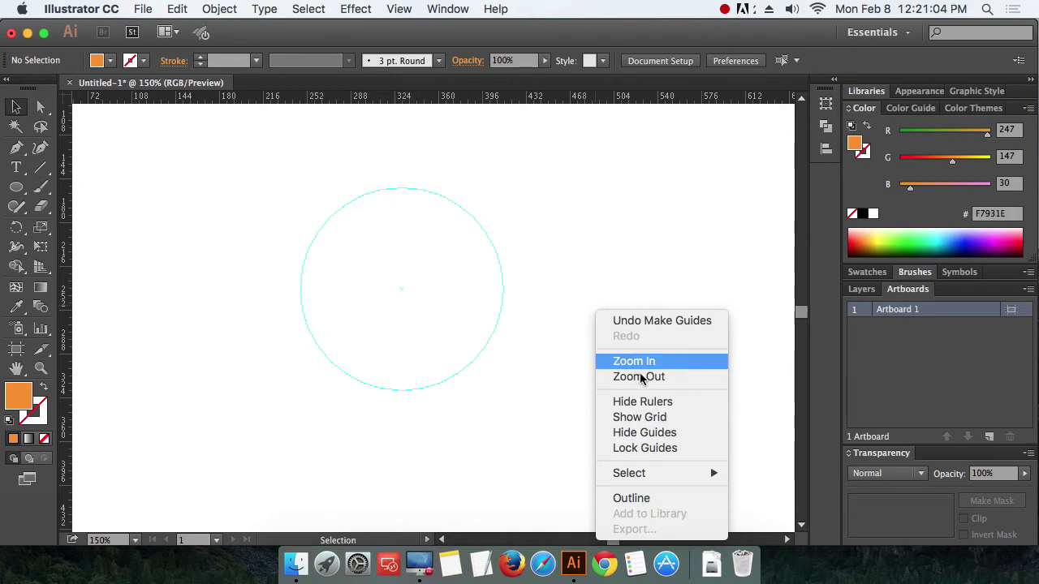
{"action": "left_click", "coordinate": [604, 440]}
Step: Trace the circle guide's upper-right quarter from the top point to the rightmost point with the Pen tool and remove the outgoing handle there
{"action": "scroll", "coordinate": [438, 324], "scroll_direction": "left", "scroll_amount": 3}
{"action": "scroll", "coordinate": [438, 324], "scroll_direction": "up", "scroll_amount": 2}
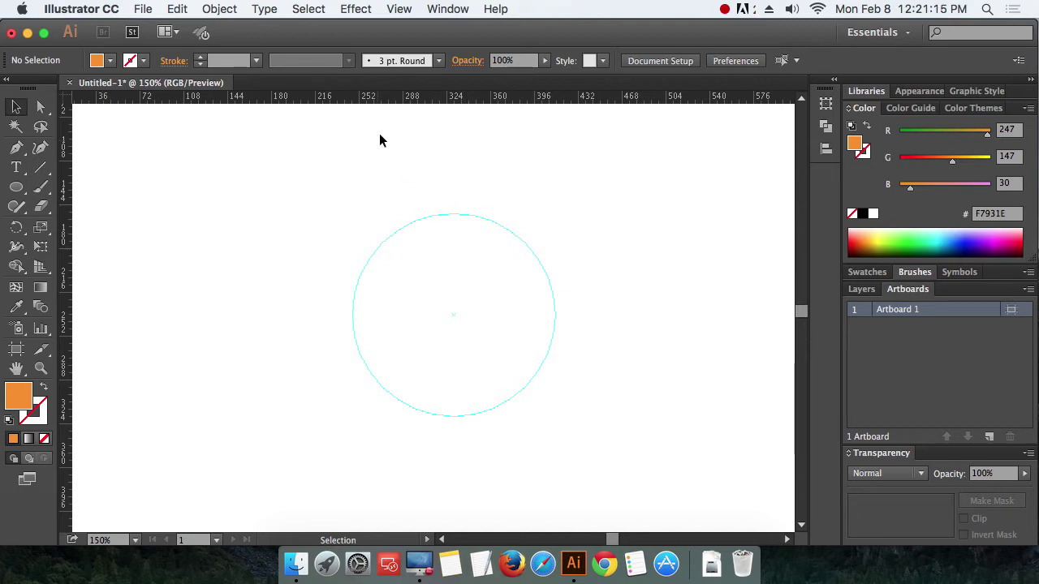
{"action": "scroll", "coordinate": [531, 252], "scroll_direction": "down", "scroll_amount": 1}
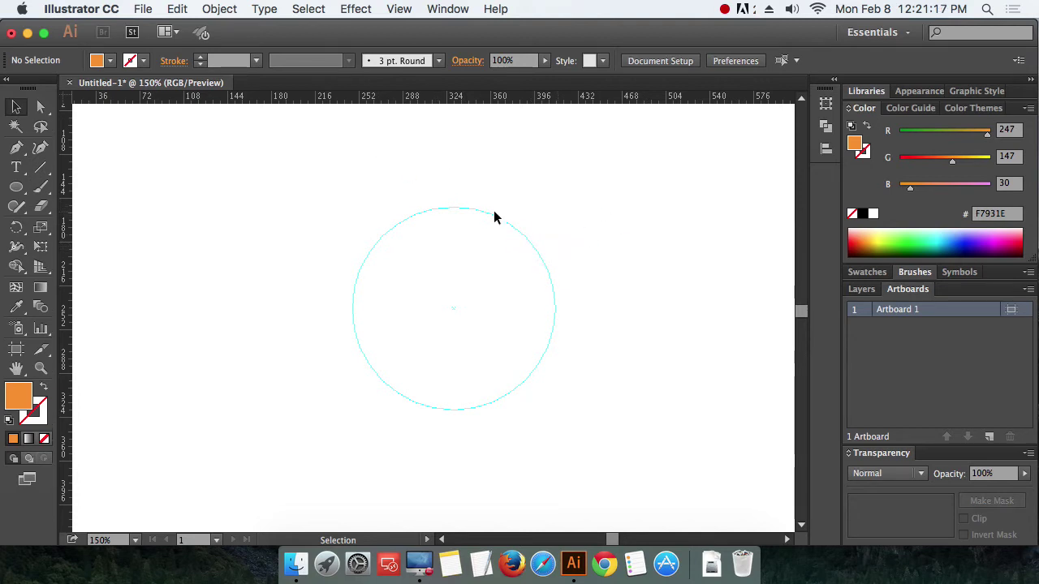
{"action": "left_click", "coordinate": [16, 147]}
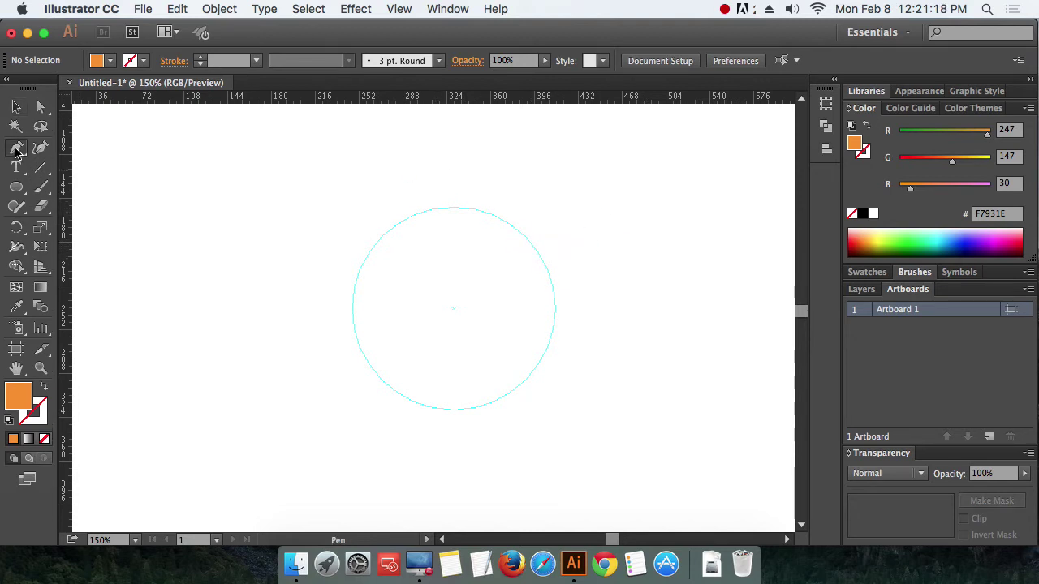
{"action": "left_click", "coordinate": [453, 209]}
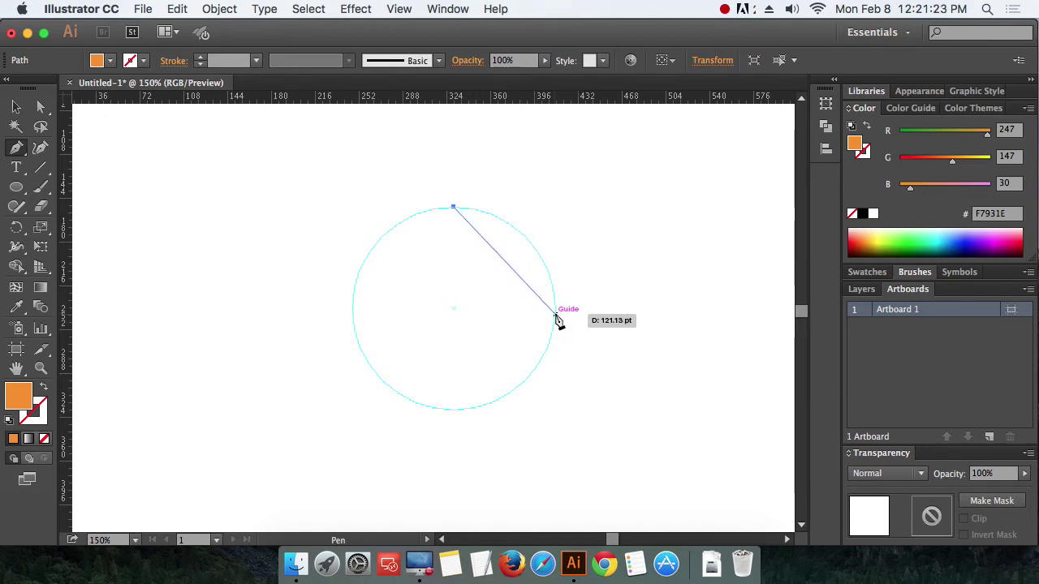
{"action": "left_click_drag", "start_coordinate": [556, 310], "coordinate": [507, 398]}
{"action": "left_click_drag", "start_coordinate": [565, 223], "coordinate": [565, 414]}
{"action": "scroll", "coordinate": [568, 332], "scroll_direction": "down", "scroll_amount": 1}
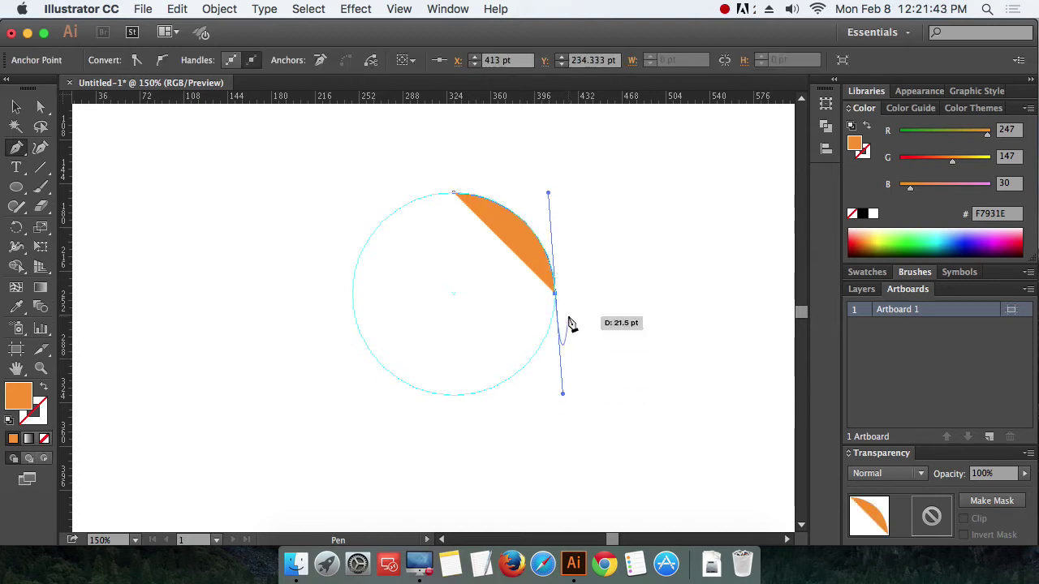
{"action": "left_click", "coordinate": [555, 294]}
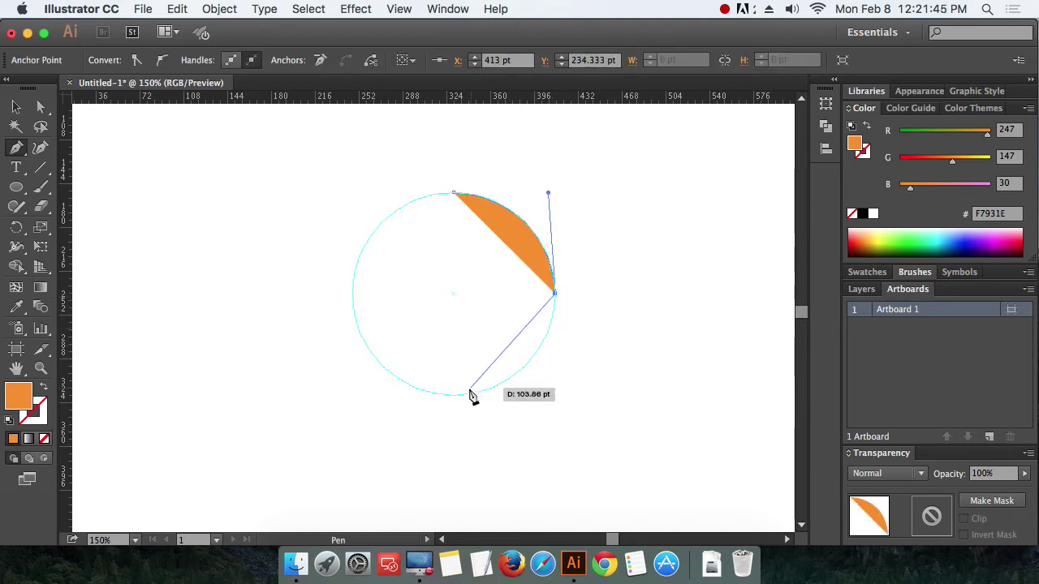
Step: Trace the rest of the circle guide through its bottom and leftmost points, removing the bottom point's outgoing handle, and close the path at the top
{"action": "left_click_drag", "start_coordinate": [455, 398], "coordinate": [356, 402]}
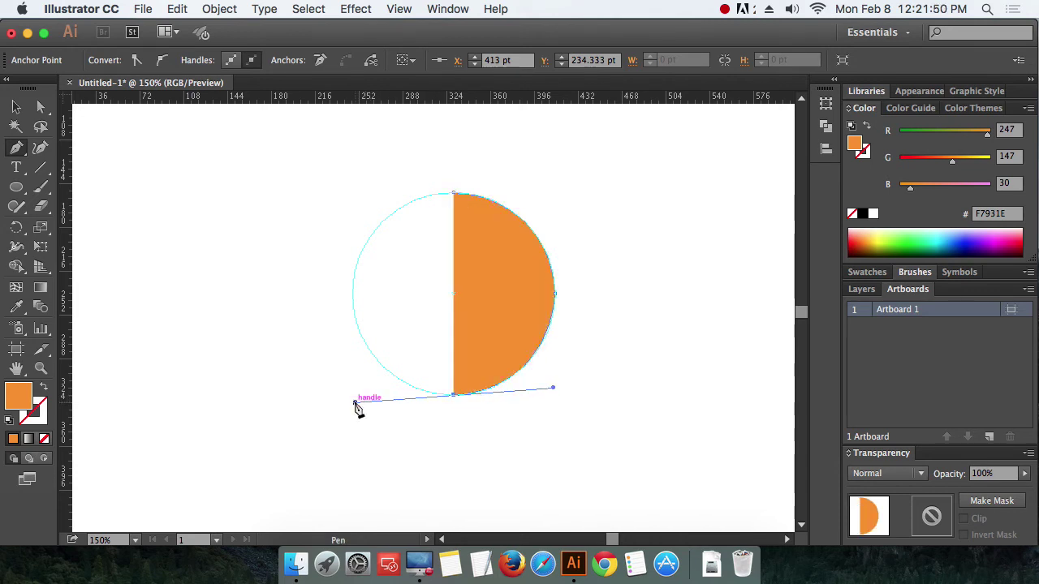
{"action": "left_click", "coordinate": [454, 395]}
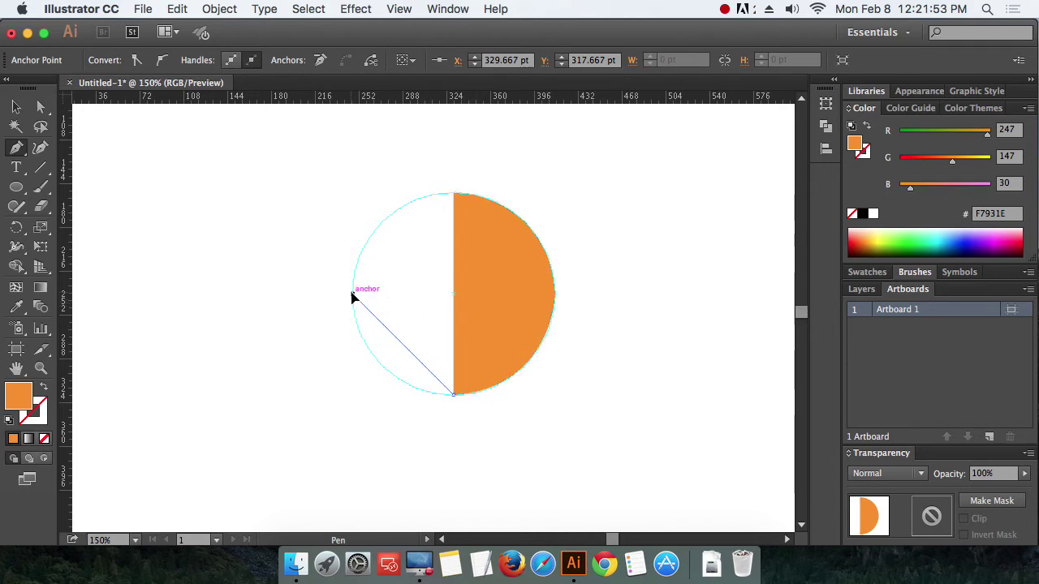
{"action": "left_click_drag", "start_coordinate": [352, 294], "coordinate": [343, 194]}
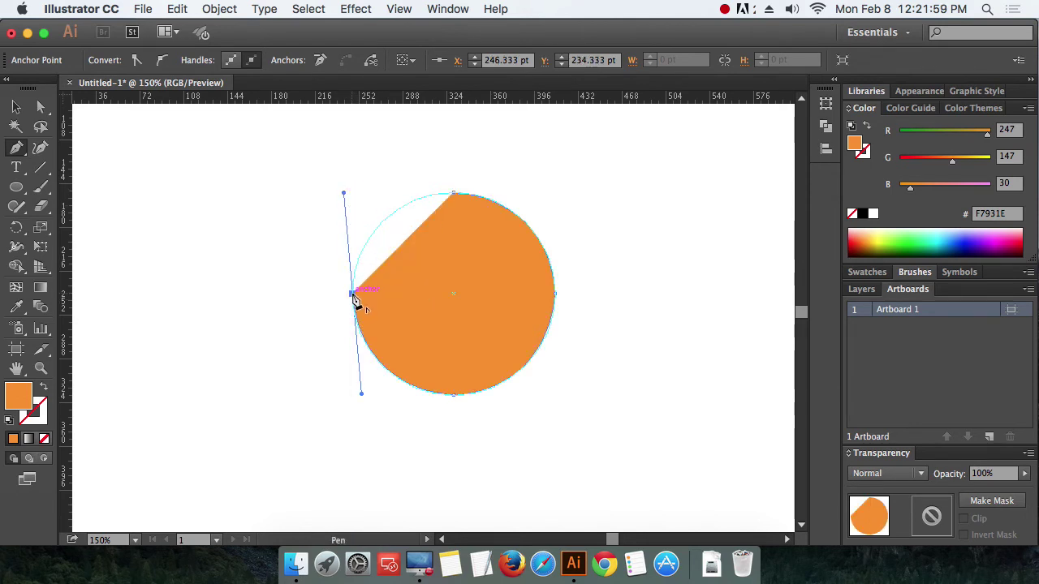
{"action": "left_click_drag", "start_coordinate": [452, 193], "coordinate": [557, 190]}
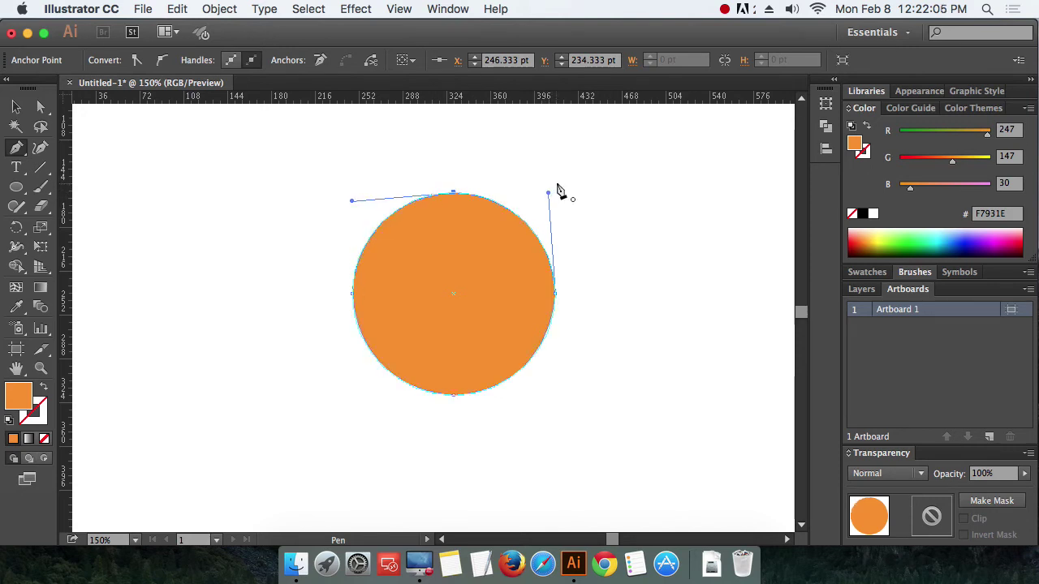
Step: Move the traced orange circle off the guide to the empty area on its right and deselect it
{"action": "key", "text": "v"}
{"action": "left_click", "coordinate": [234, 261]}
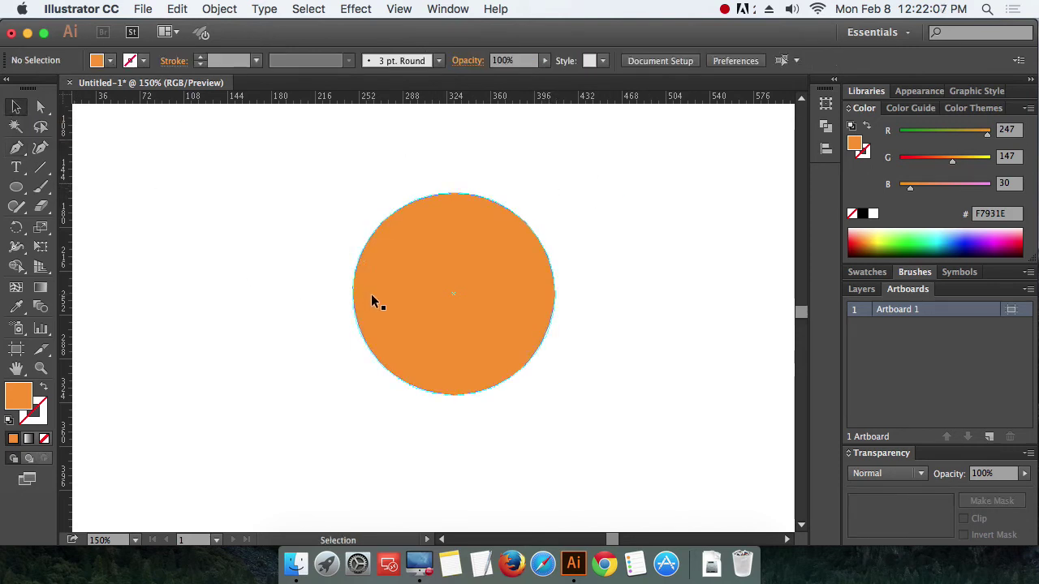
{"action": "left_click_drag", "start_coordinate": [409, 302], "coordinate": [644, 308]}
{"action": "left_click", "coordinate": [629, 413]}
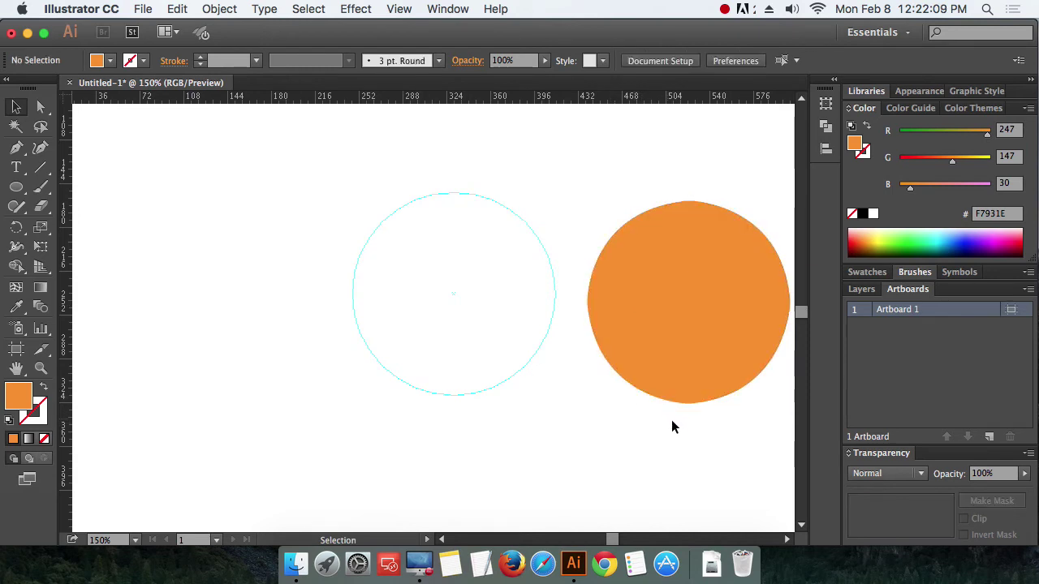
Step: Examine the traced circle's outline up close at its anchors and compare it with the round guide
{"action": "left_click", "coordinate": [698, 292], "text": "super"}
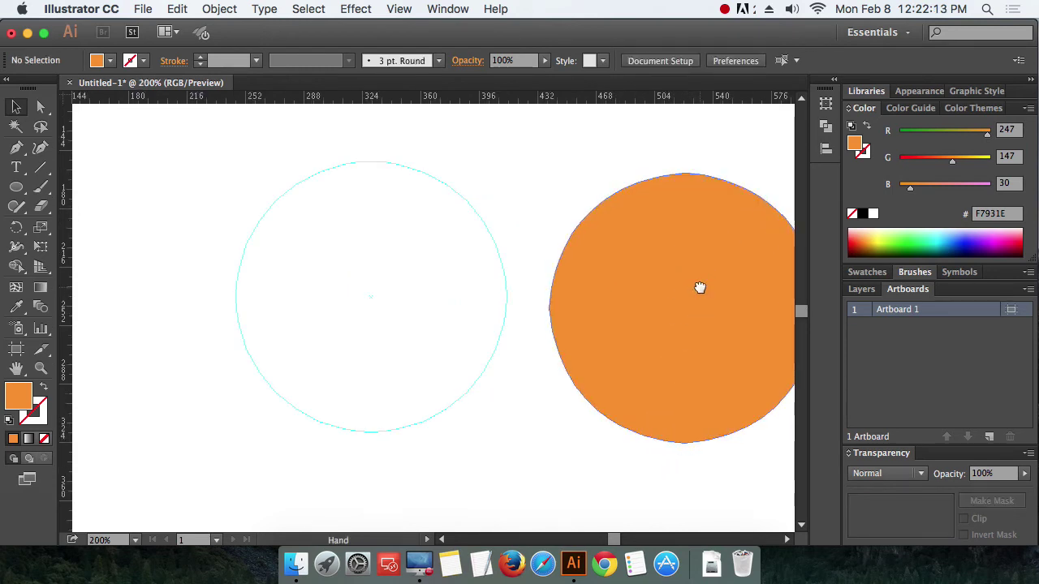
{"action": "left_click_drag", "start_coordinate": [700, 291], "coordinate": [485, 291]}
{"action": "left_click", "coordinate": [482, 291], "text": "super"}
{"action": "scroll", "coordinate": [491, 236], "scroll_direction": "up", "scroll_amount": 1}
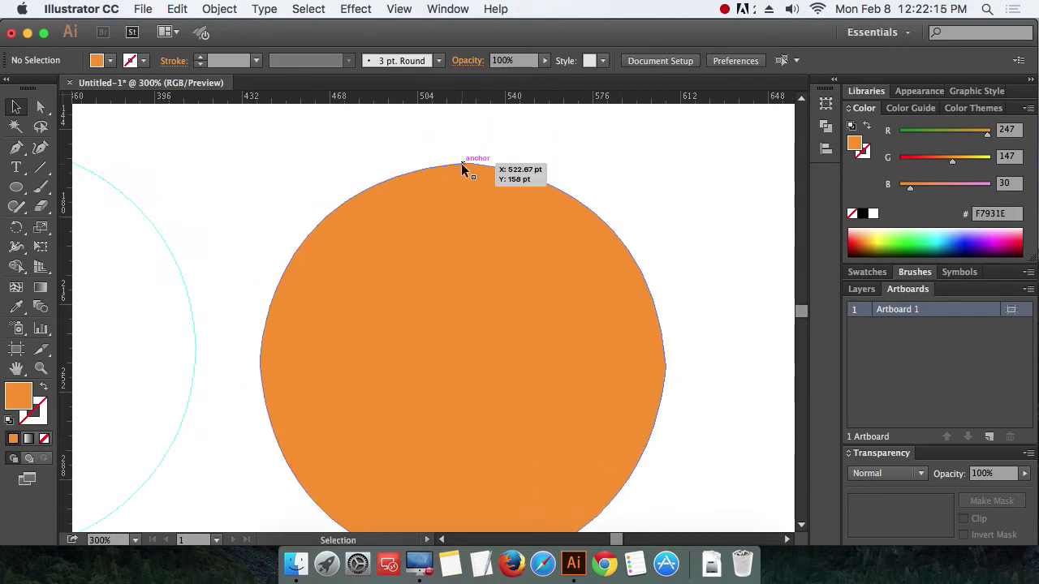
{"action": "scroll", "coordinate": [666, 363], "scroll_direction": "down", "scroll_amount": 3}
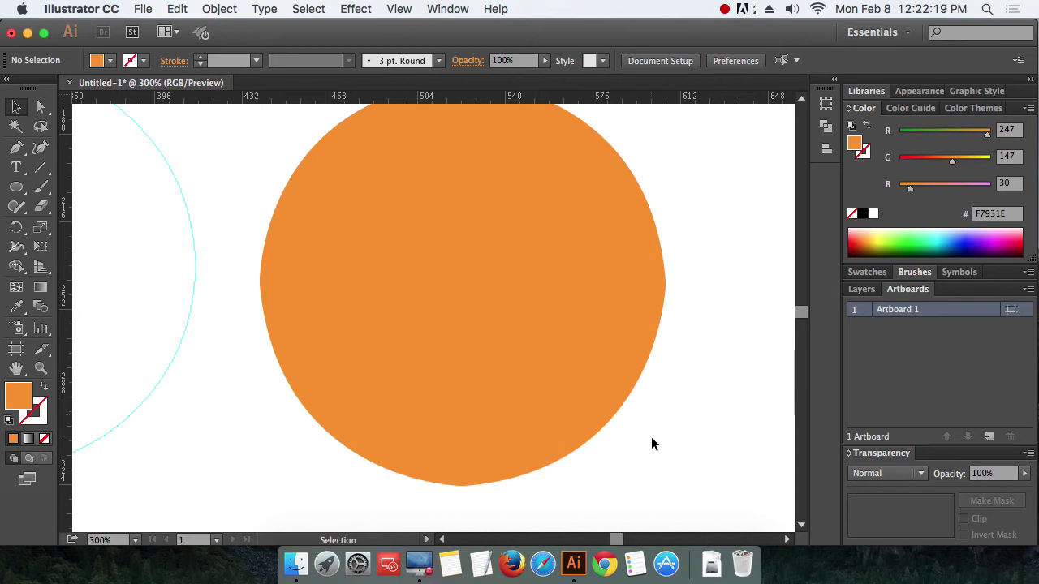
{"action": "left_click", "coordinate": [614, 406], "text": "alt+super"}
{"action": "left_click", "coordinate": [568, 374], "text": "alt+super"}
{"action": "left_click", "coordinate": [568, 381], "text": "alt+super"}
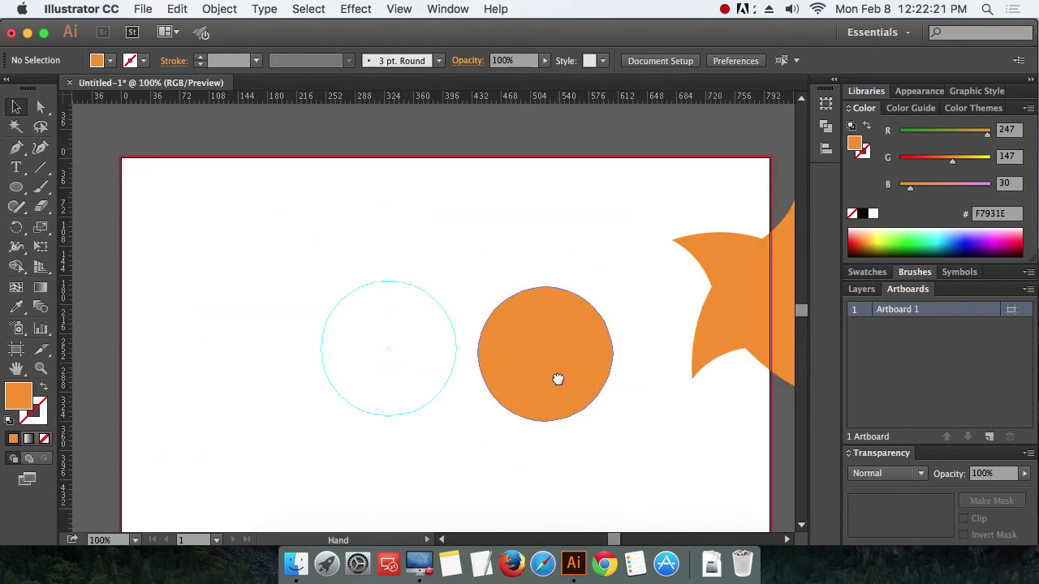
{"action": "left_click_drag", "start_coordinate": [558, 379], "coordinate": [577, 374]}
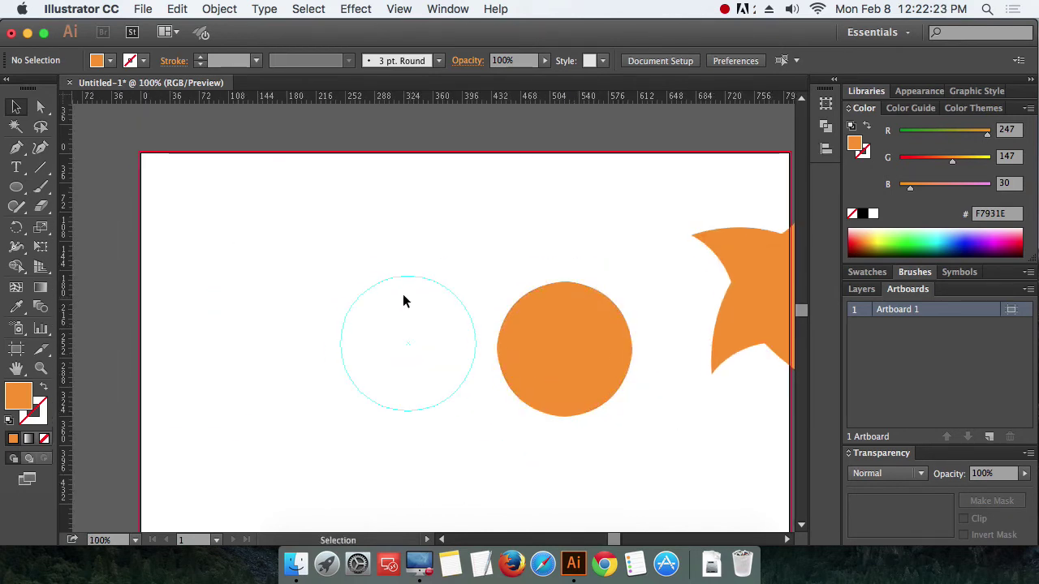
{"action": "left_click_drag", "start_coordinate": [352, 272], "coordinate": [360, 289]}
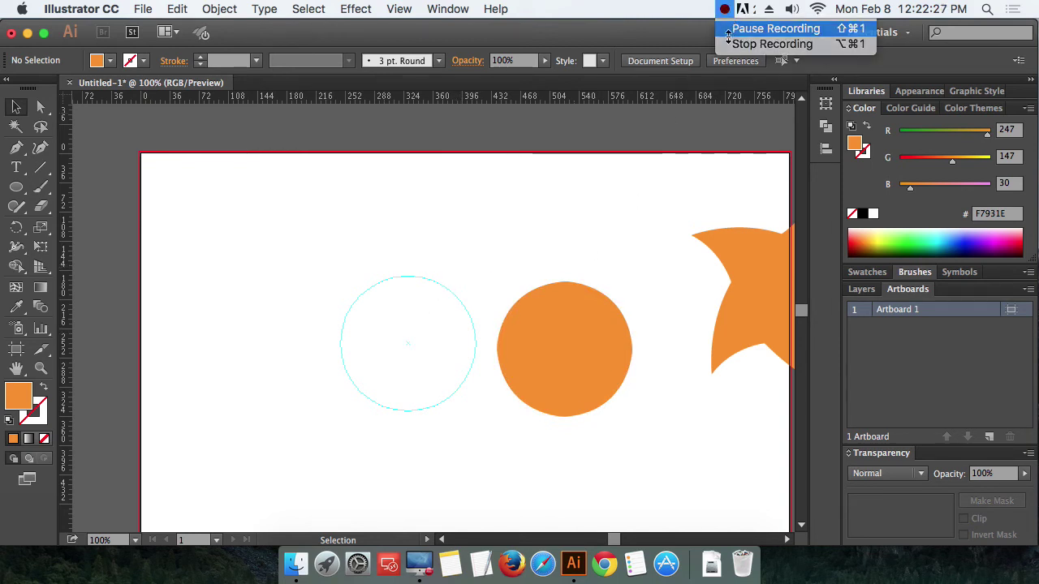
{"action": "left_click", "coordinate": [731, 28]}
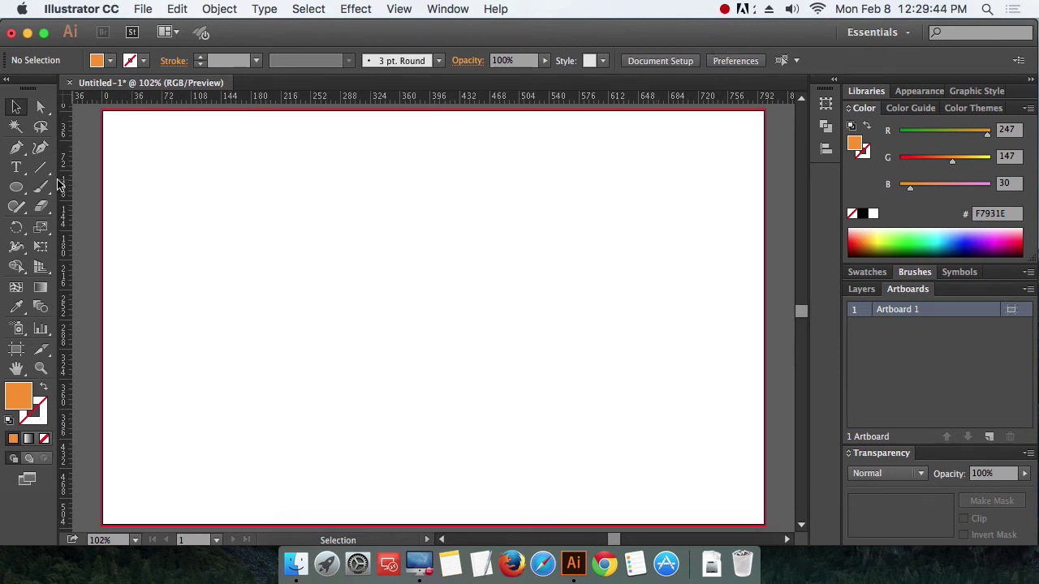
Step: Draw a wide orange rectangle slightly above the artboard's centre with the Rectangle tool and deselect it
{"action": "left_click_drag", "start_coordinate": [16, 187], "coordinate": [73, 186]}
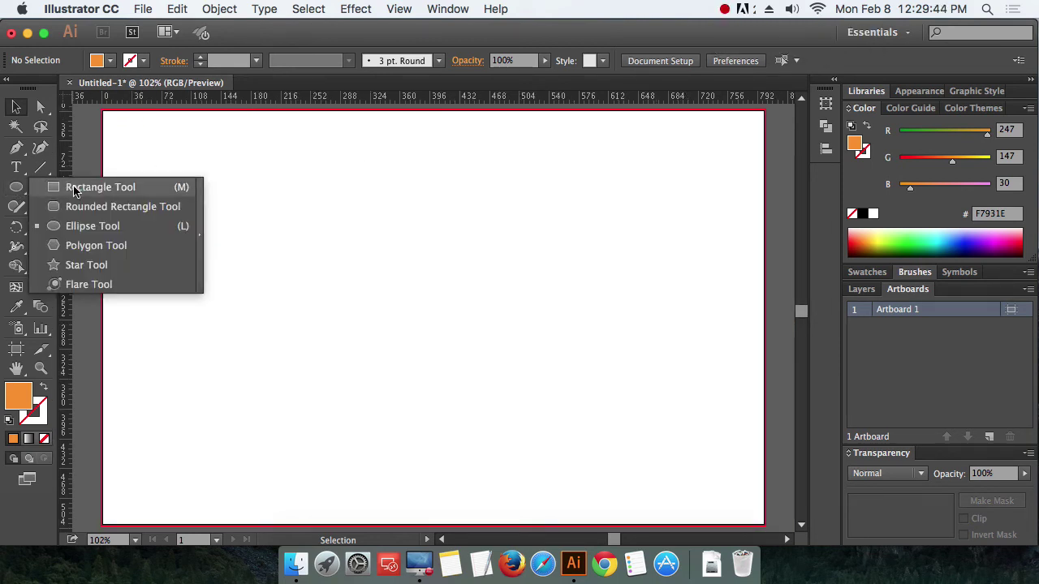
{"action": "left_click_drag", "start_coordinate": [298, 206], "coordinate": [508, 357]}
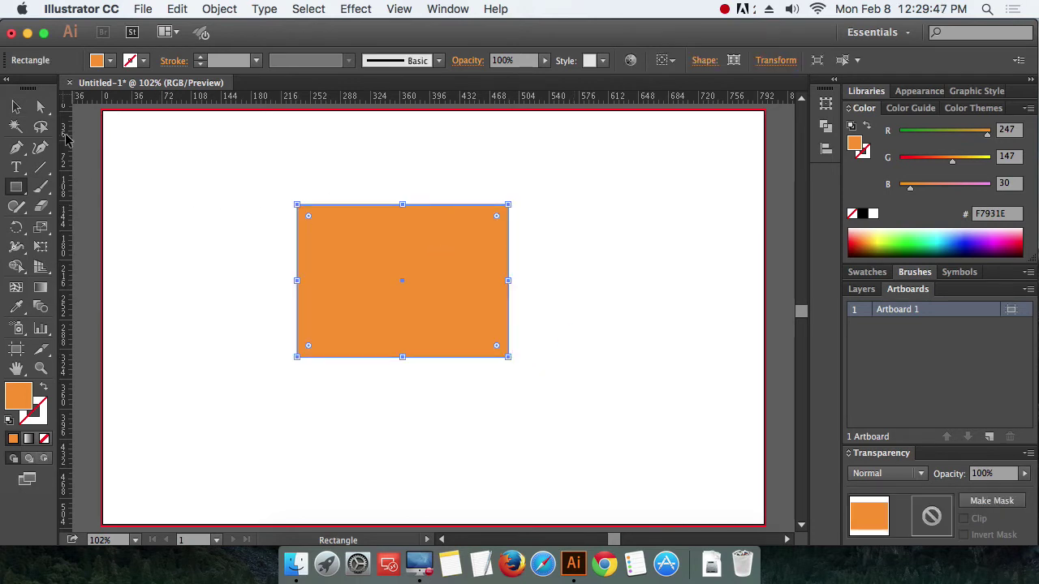
{"action": "left_click", "coordinate": [17, 107]}
{"action": "left_click", "coordinate": [159, 187]}
Step: Try rotating the rectangle slightly clockwise about its centre using its corner, and undo the rotation
{"action": "left_click", "coordinate": [394, 283]}
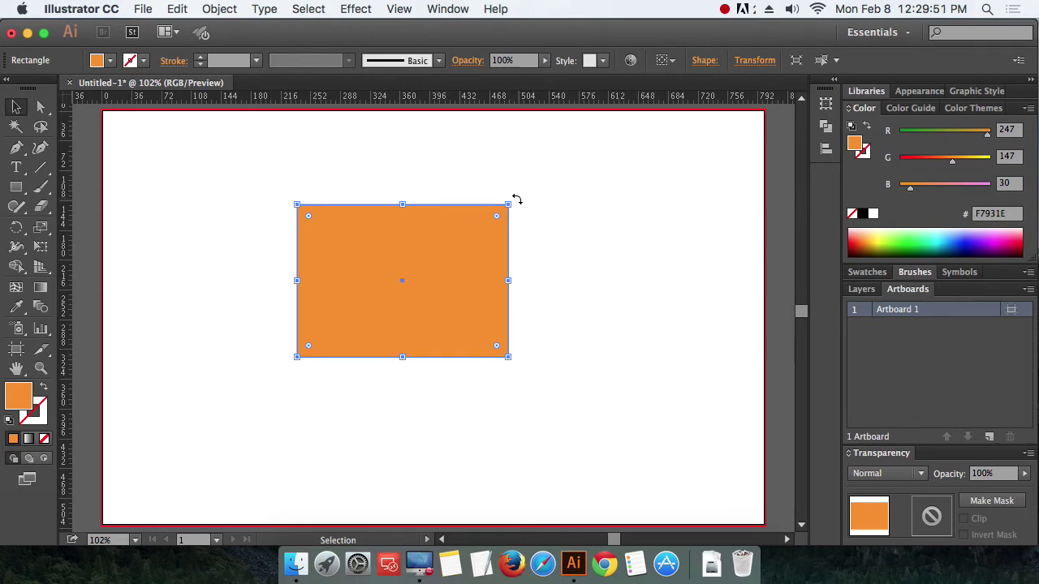
{"action": "left_click_drag", "start_coordinate": [516, 199], "coordinate": [529, 241]}
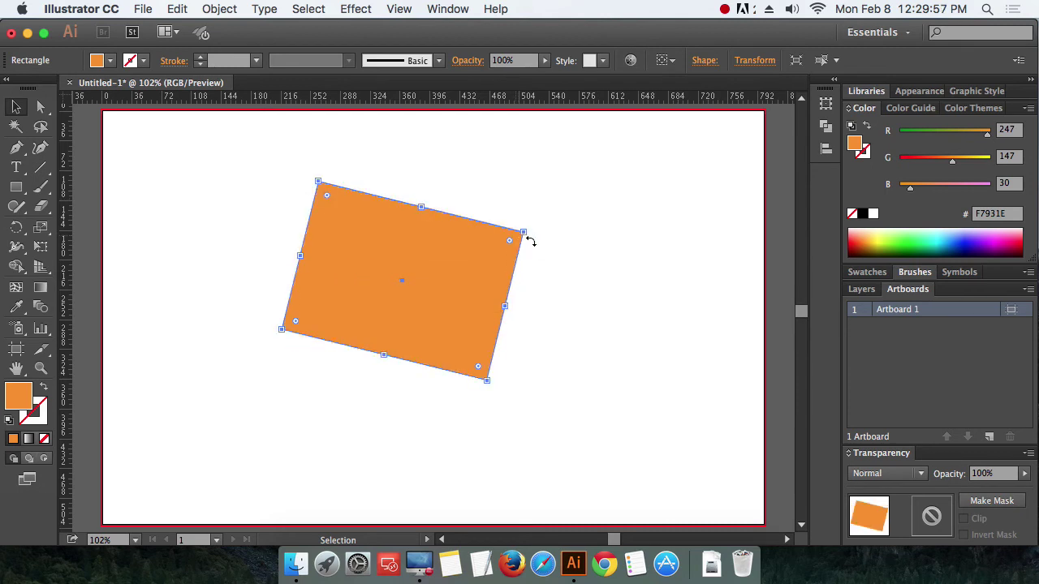
{"action": "key", "text": "super+z"}
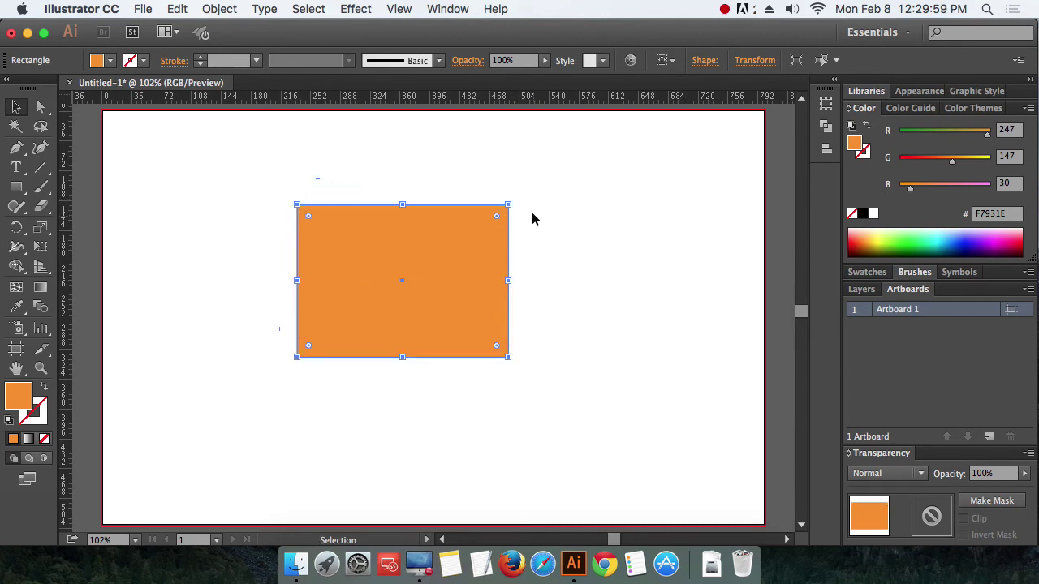
{"action": "left_click_drag", "start_coordinate": [513, 198], "coordinate": [552, 234]}
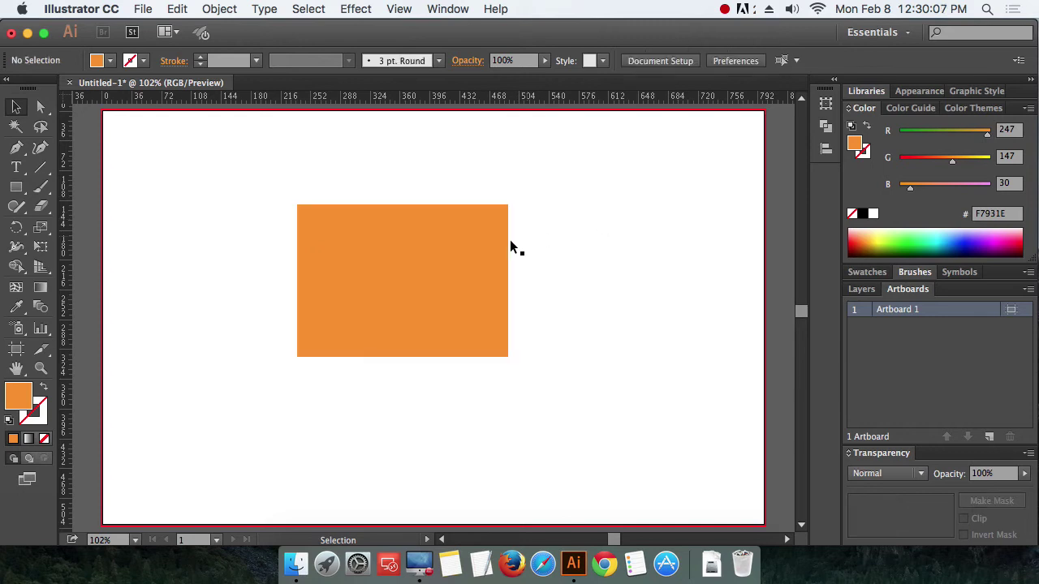
Step: Move the orange rectangle slightly to the right and delete it from the artboard
{"action": "left_click_drag", "start_coordinate": [432, 267], "coordinate": [524, 271]}
{"action": "left_click", "coordinate": [603, 281]}
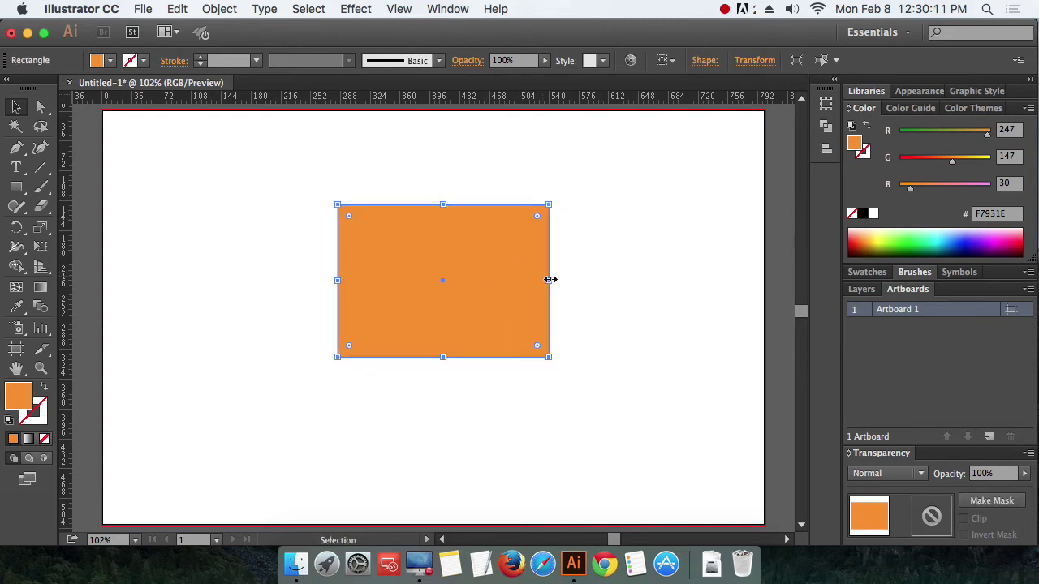
{"action": "key", "text": "Delete"}
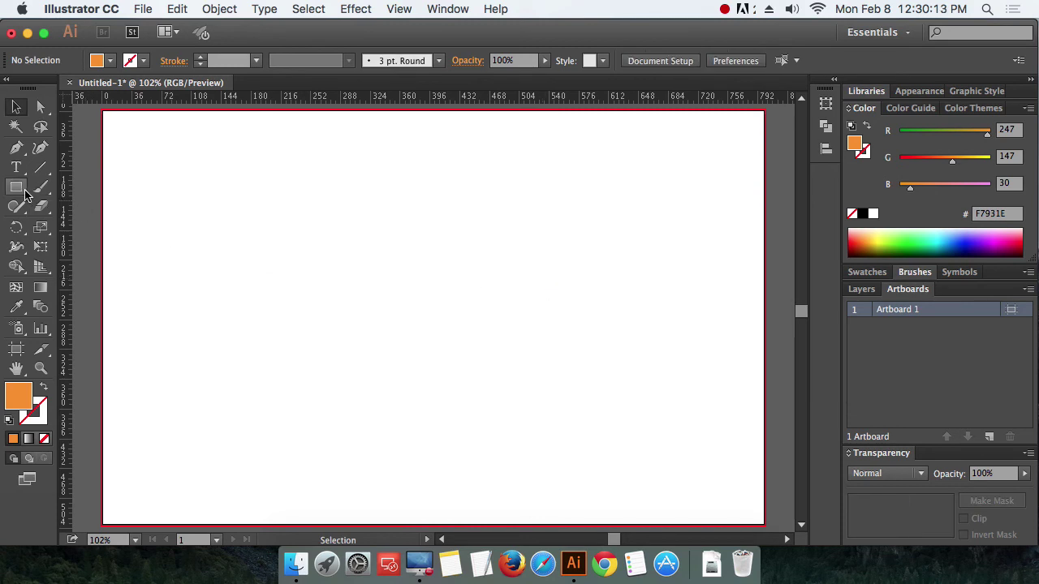
Step: Draw an orange five-pointed star with the Star tool near the artboard's centre, nudge it down slightly and deselect it
{"action": "left_click_drag", "start_coordinate": [16, 186], "coordinate": [16, 187]}
{"action": "left_click", "coordinate": [95, 264]}
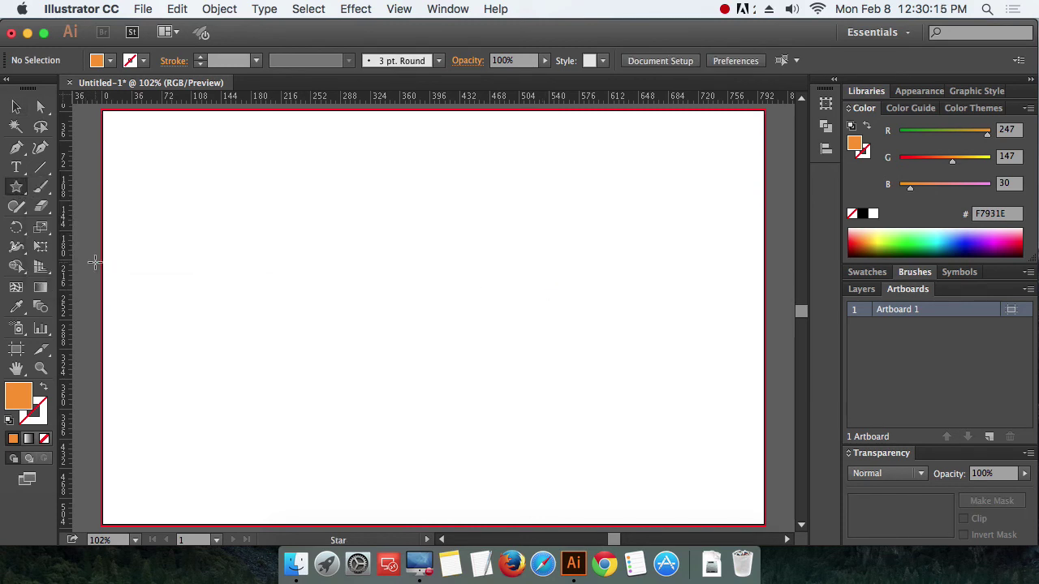
{"action": "left_click_drag", "start_coordinate": [434, 276], "coordinate": [498, 362]}
{"action": "left_click", "coordinate": [16, 106]}
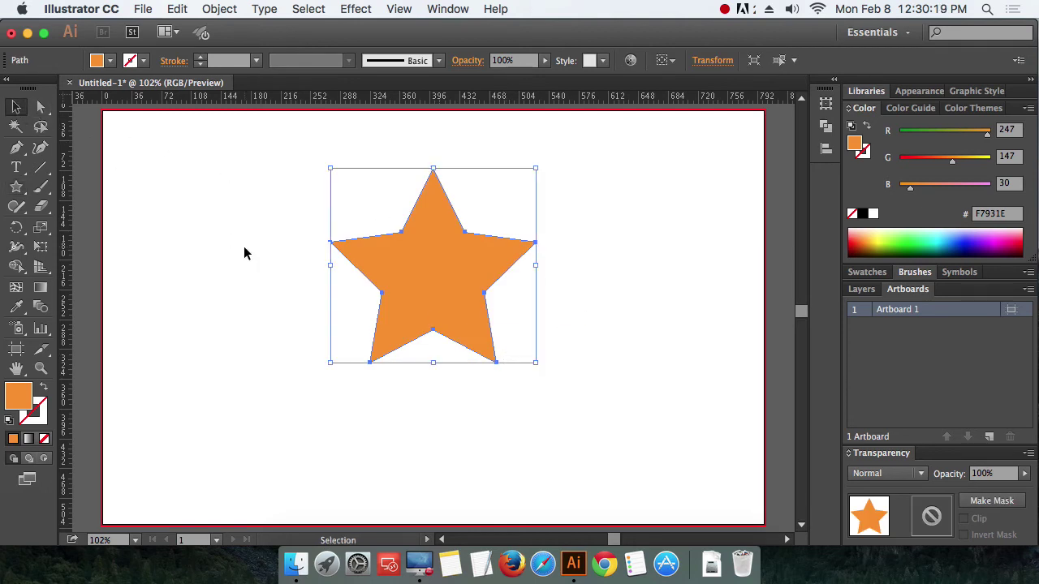
{"action": "left_click", "coordinate": [243, 251]}
{"action": "left_click_drag", "start_coordinate": [458, 274], "coordinate": [467, 288]}
{"action": "left_click", "coordinate": [599, 258]}
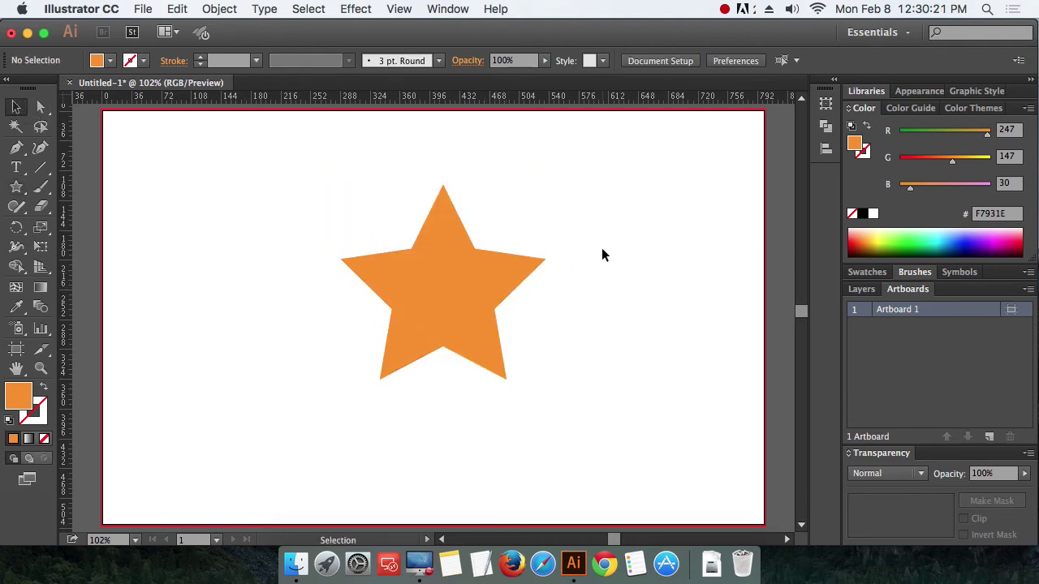
Step: Select the star and detach the Rotate and Reflect tools as a floating palette near the artboard's upper-left corner
{"action": "left_click", "coordinate": [479, 286]}
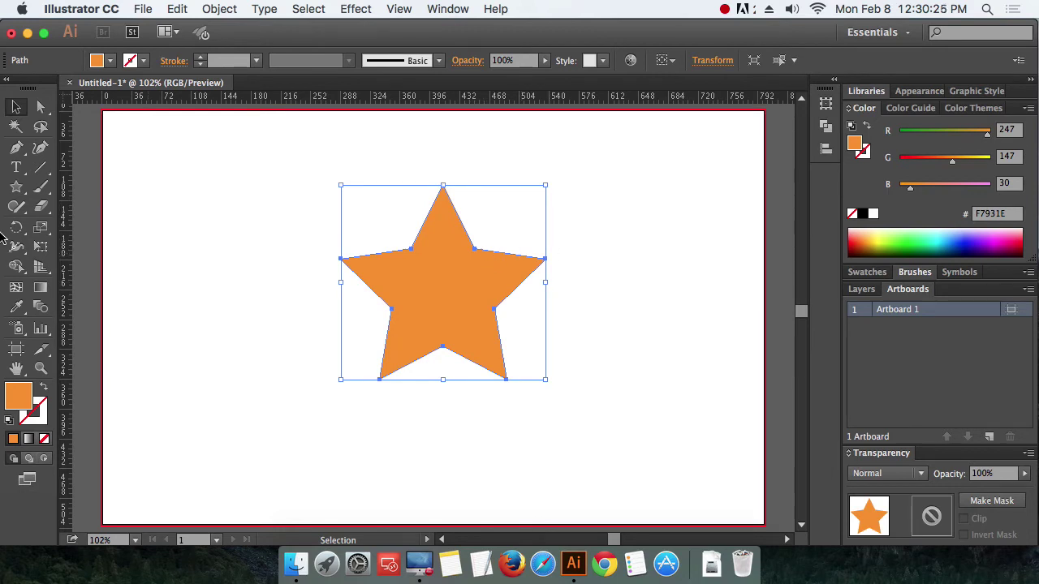
{"action": "left_click", "coordinate": [215, 253]}
{"action": "left_click", "coordinate": [436, 252]}
{"action": "left_click_drag", "start_coordinate": [17, 229], "coordinate": [158, 237]}
{"action": "left_click_drag", "start_coordinate": [53, 246], "coordinate": [130, 126]}
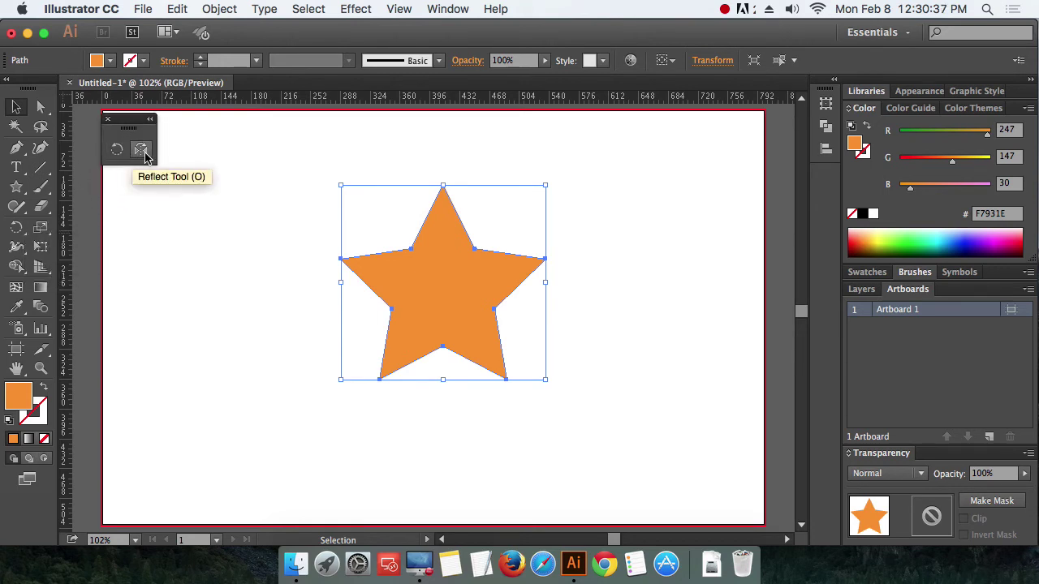
Step: Rotate the star very slightly around a pivot point right of its centre with the Rotate tool, and reselect it
{"action": "left_click", "coordinate": [117, 150]}
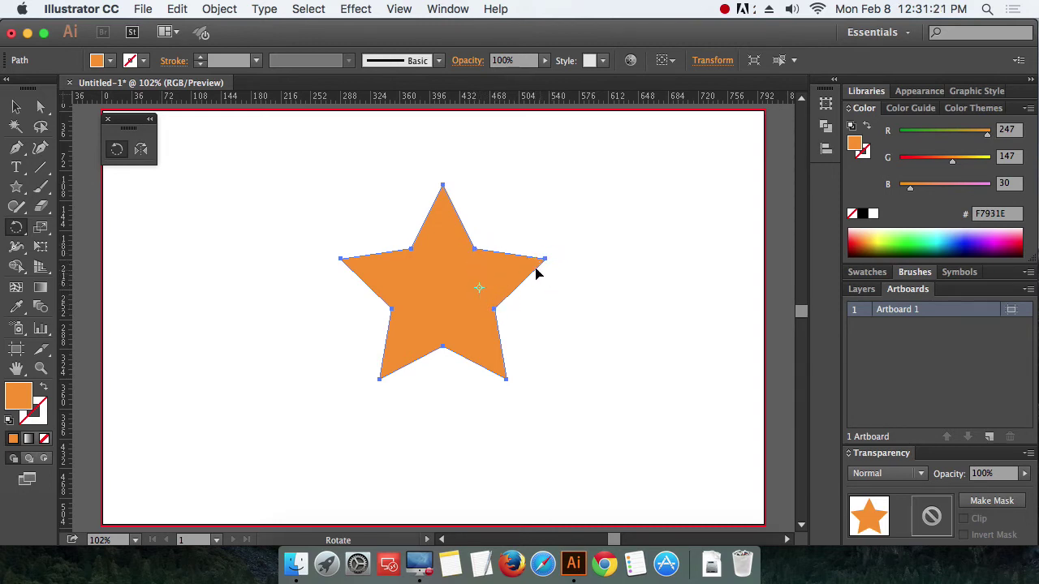
{"action": "mouse_move", "coordinate": [449, 224]}
{"action": "left_mouse_down"}
{"action": "mouse_move", "coordinate": [454, 216]}
{"action": "mouse_move", "coordinate": [500, 246]}
{"action": "mouse_move", "coordinate": [520, 279]}
{"action": "mouse_move", "coordinate": [522, 322]}
{"action": "mouse_move", "coordinate": [484, 352]}
{"action": "mouse_move", "coordinate": [429, 343]}
{"action": "mouse_move", "coordinate": [390, 292]}
{"action": "mouse_move", "coordinate": [387, 232]}
{"action": "mouse_move", "coordinate": [424, 203]}
{"action": "mouse_move", "coordinate": [487, 192]}
{"action": "mouse_move", "coordinate": [537, 228]}
{"action": "mouse_move", "coordinate": [561, 287]}
{"action": "mouse_move", "coordinate": [506, 350]}
{"action": "mouse_move", "coordinate": [435, 348]}
{"action": "mouse_move", "coordinate": [408, 270]}
{"action": "mouse_move", "coordinate": [450, 229]}
{"action": "left_mouse_up"}
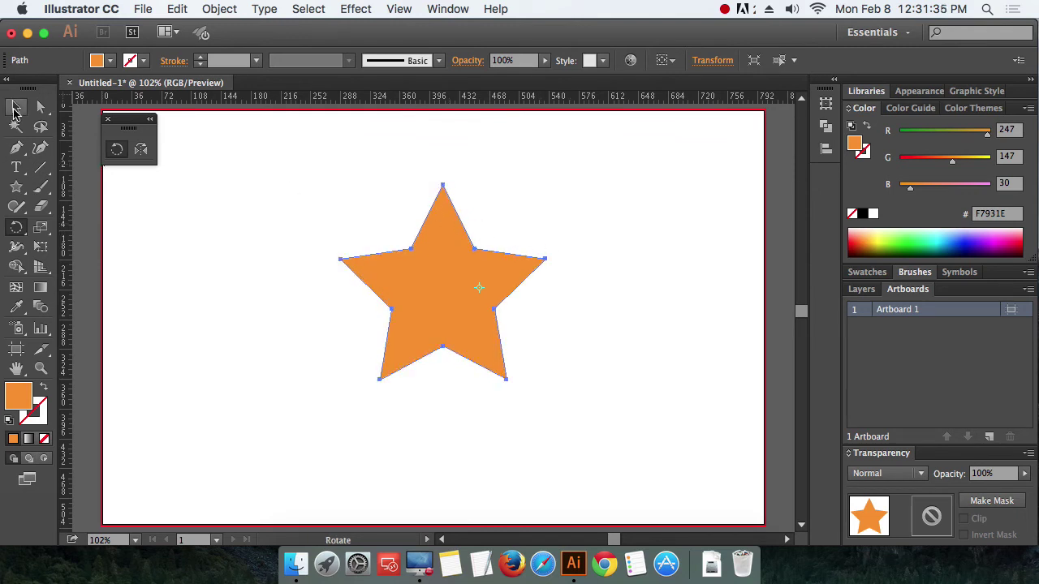
{"action": "left_click", "coordinate": [15, 107]}
{"action": "left_click", "coordinate": [305, 252]}
{"action": "left_click", "coordinate": [421, 328]}
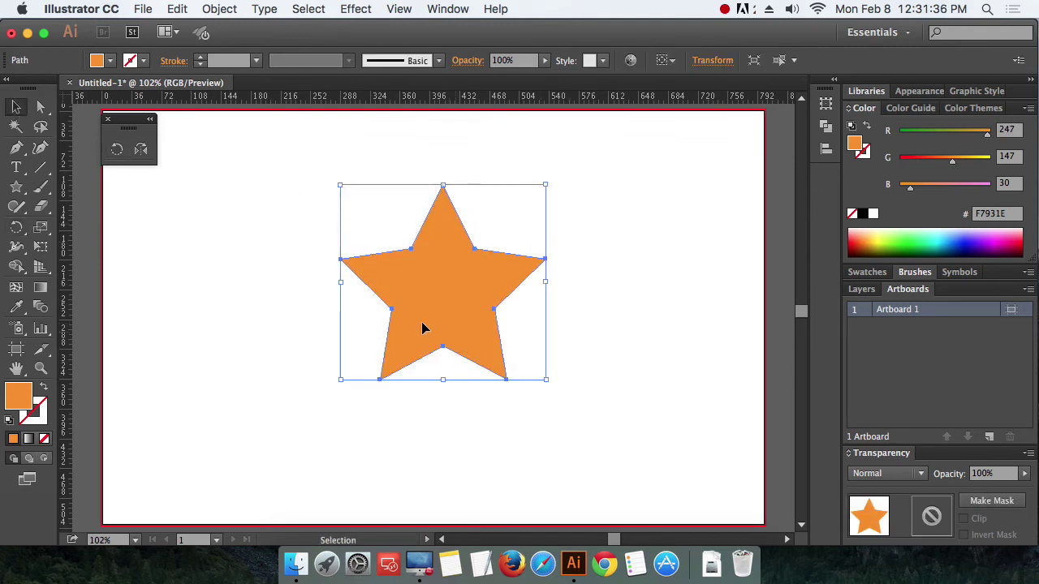
Step: Try rotating the star about its centre with the Rotate tool, and undo the rotation
{"action": "left_click", "coordinate": [117, 150]}
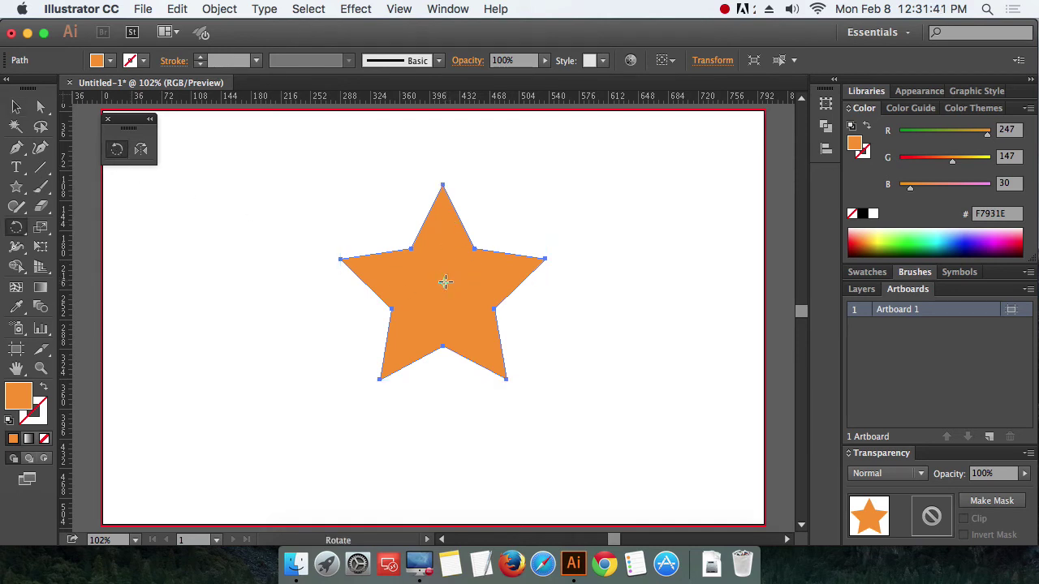
{"action": "left_click_drag", "start_coordinate": [447, 239], "coordinate": [527, 284]}
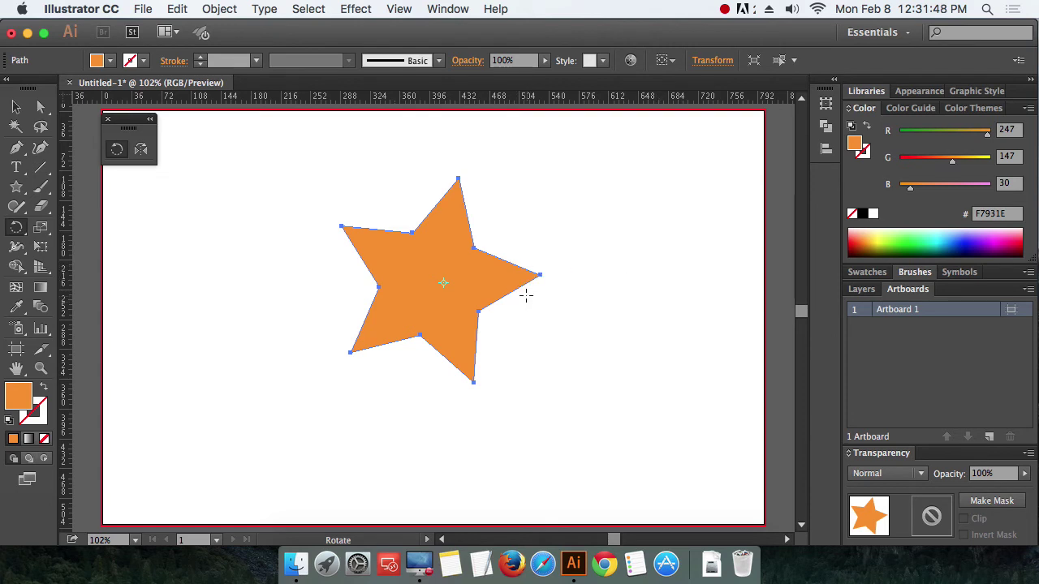
{"action": "left_click", "coordinate": [16, 107]}
{"action": "left_click", "coordinate": [183, 273]}
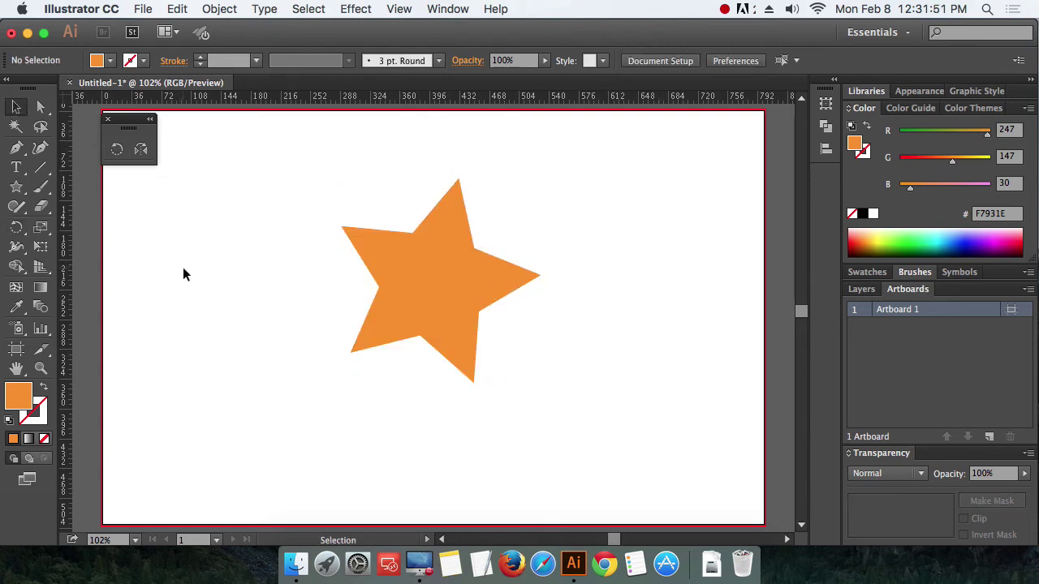
{"action": "key", "text": "super+z"}
{"action": "key", "text": "super+z"}
{"action": "left_click", "coordinate": [211, 294]}
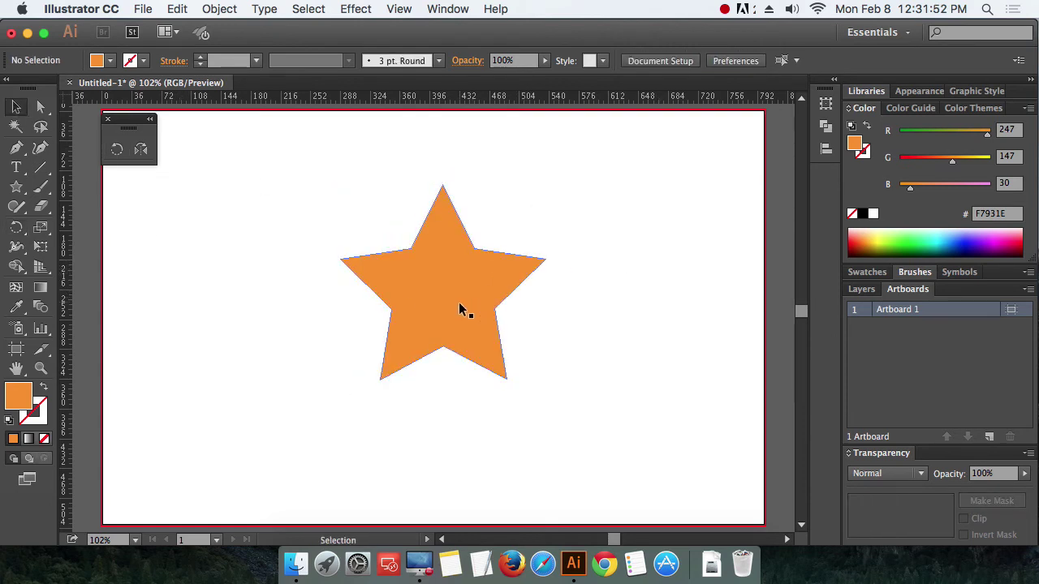
Step: Create a copy of the star rotated 60° about its centre through the Rotate options, with the preview on
{"action": "left_click", "coordinate": [464, 308]}
{"action": "left_click", "coordinate": [117, 149]}
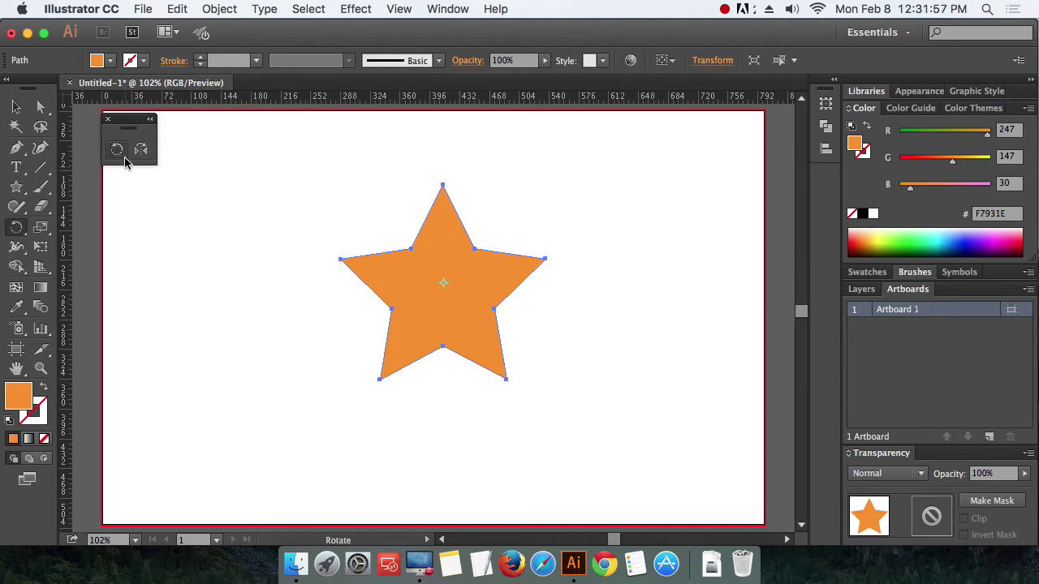
{"action": "double_click", "coordinate": [119, 151]}
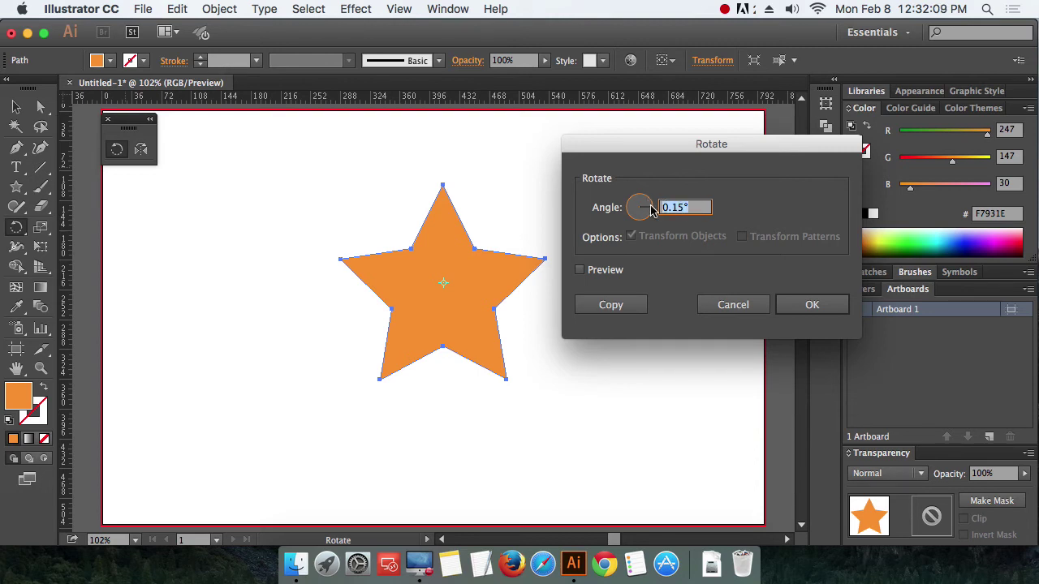
{"action": "type", "text": "60"}
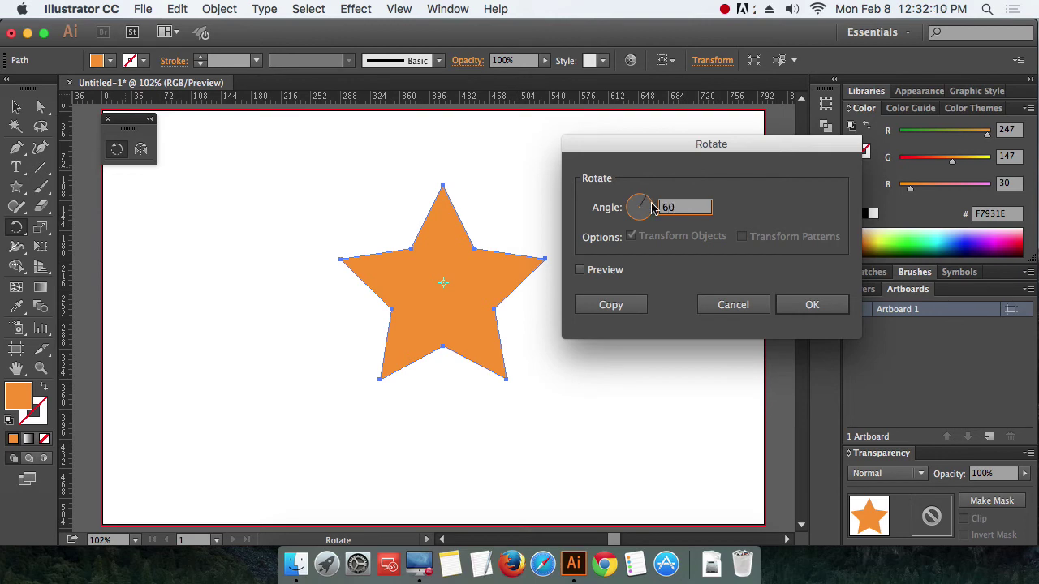
{"action": "left_click", "coordinate": [595, 273]}
{"action": "left_click", "coordinate": [595, 275]}
{"action": "left_click", "coordinate": [595, 275]}
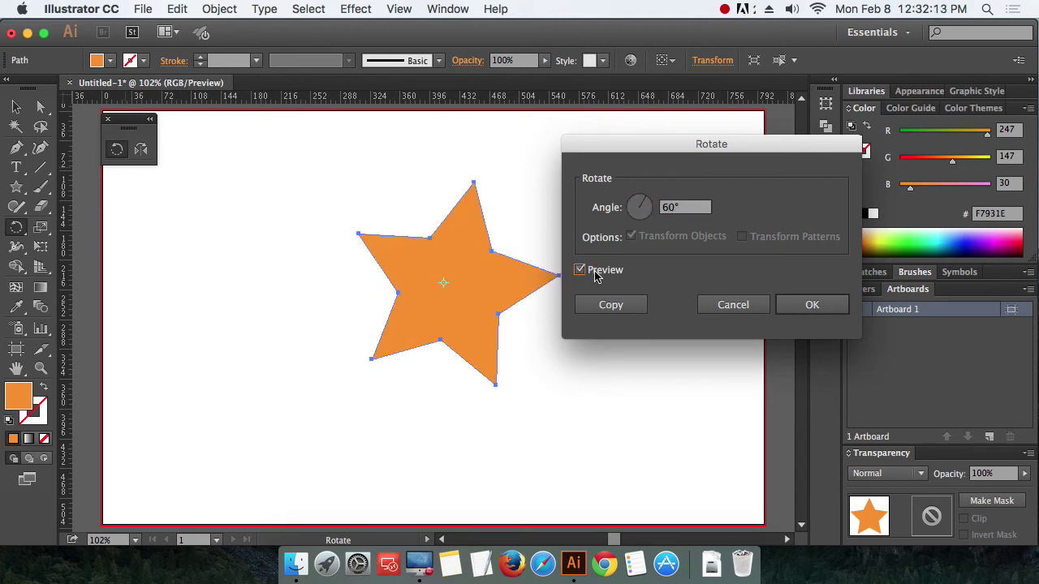
{"action": "left_click", "coordinate": [595, 274]}
{"action": "left_click", "coordinate": [595, 274]}
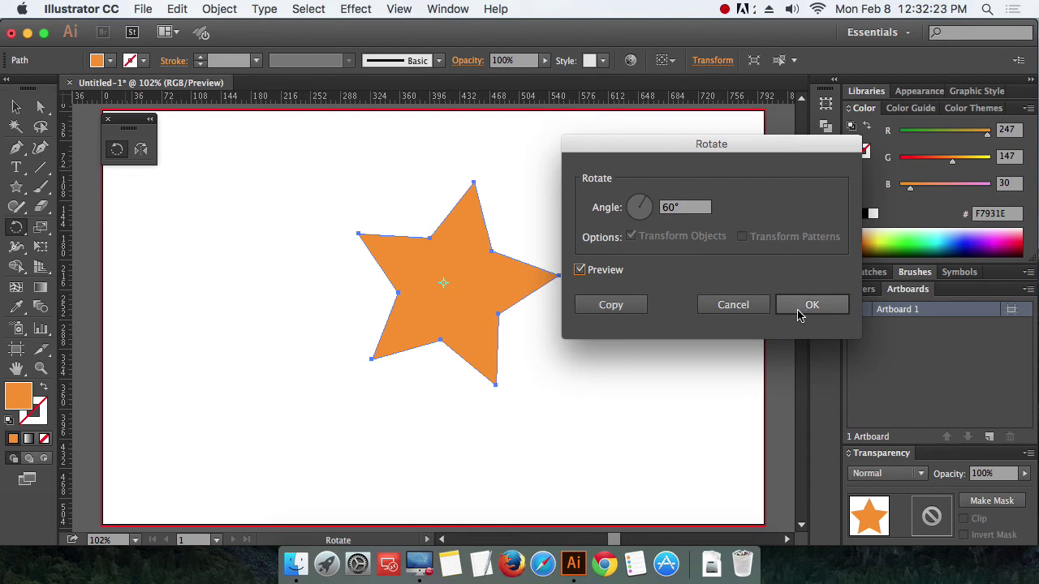
{"action": "left_click", "coordinate": [599, 306]}
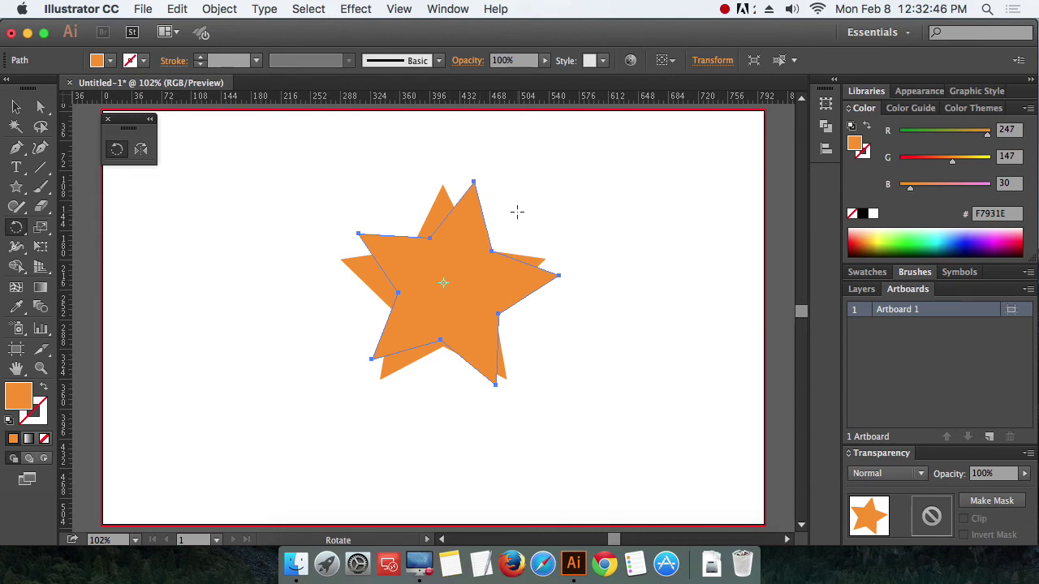
Step: Move the rotated star copy off to the right of the original and delete it
{"action": "left_click", "coordinate": [15, 106]}
{"action": "left_click", "coordinate": [197, 305]}
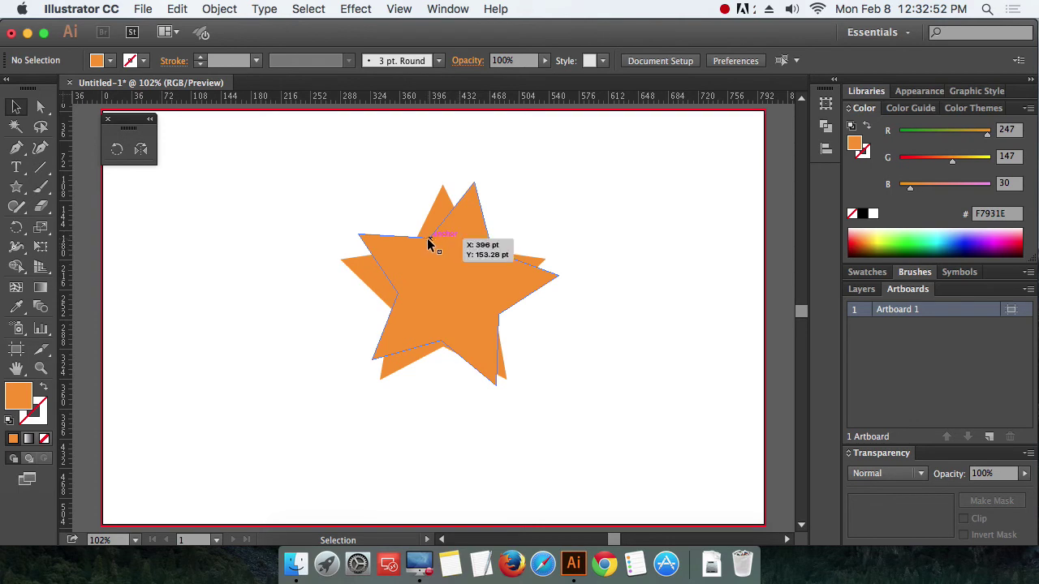
{"action": "left_click_drag", "start_coordinate": [474, 234], "coordinate": [647, 225]}
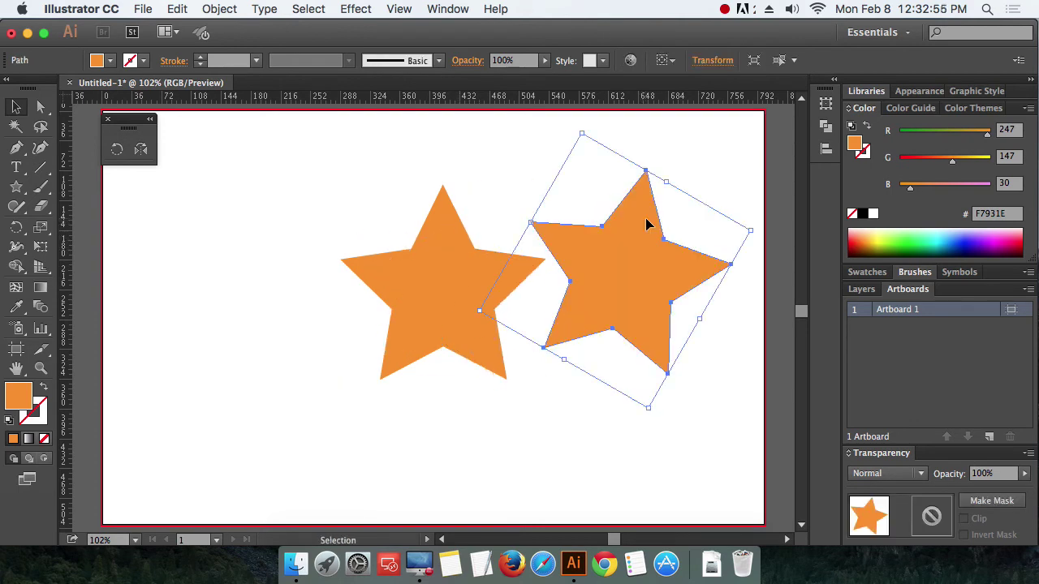
{"action": "key", "text": "Delete"}
{"action": "left_click", "coordinate": [459, 283]}
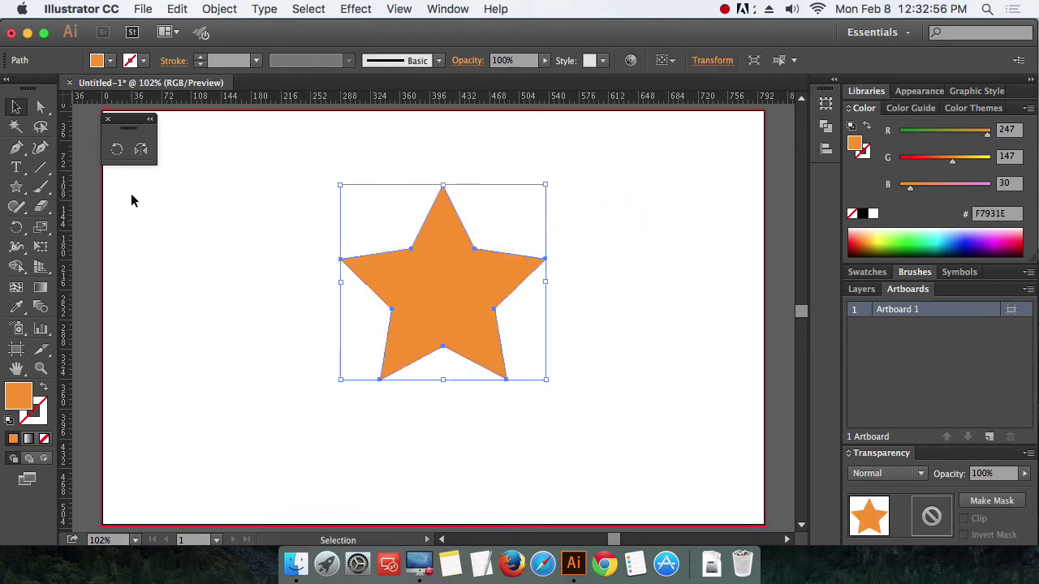
{"action": "double_click", "coordinate": [117, 149]}
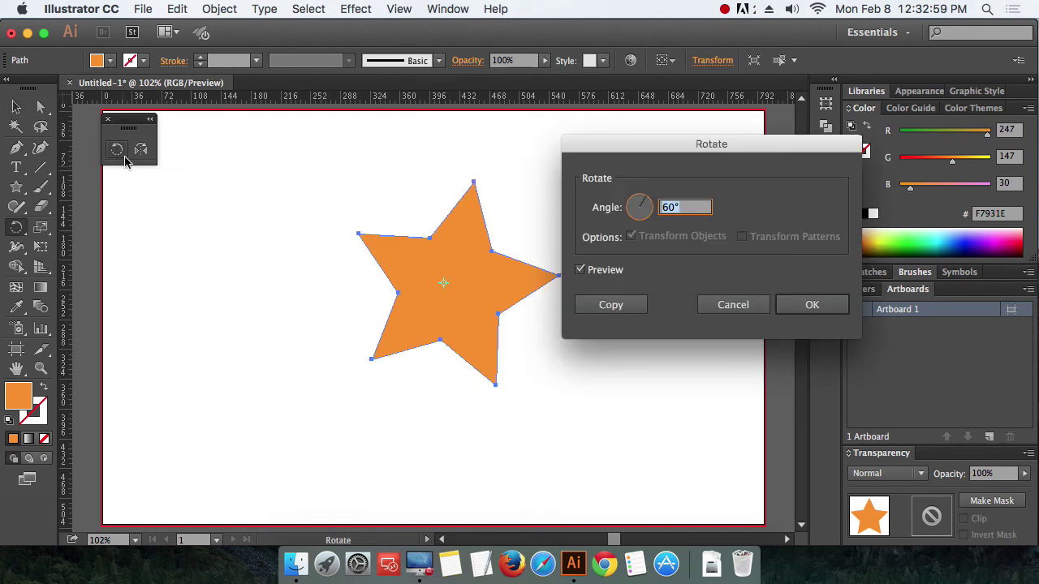
{"action": "left_click", "coordinate": [733, 306]}
{"action": "key", "text": "v"}
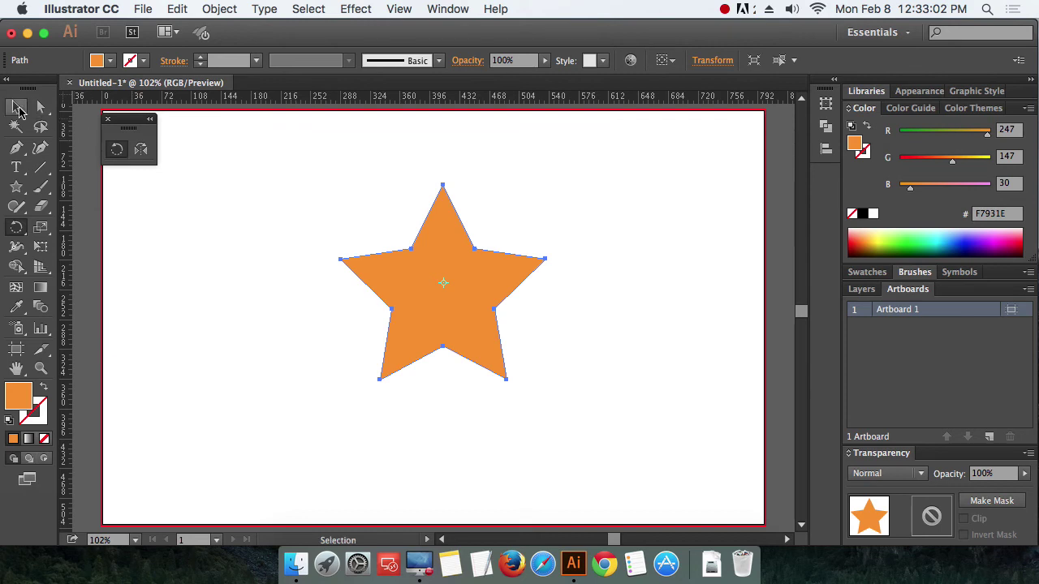
Step: Create a copy of the star rotated about 20.6° clockwise around its centre freehand with the Rotate tool
{"action": "left_click", "coordinate": [193, 309]}
{"action": "left_click", "coordinate": [390, 260]}
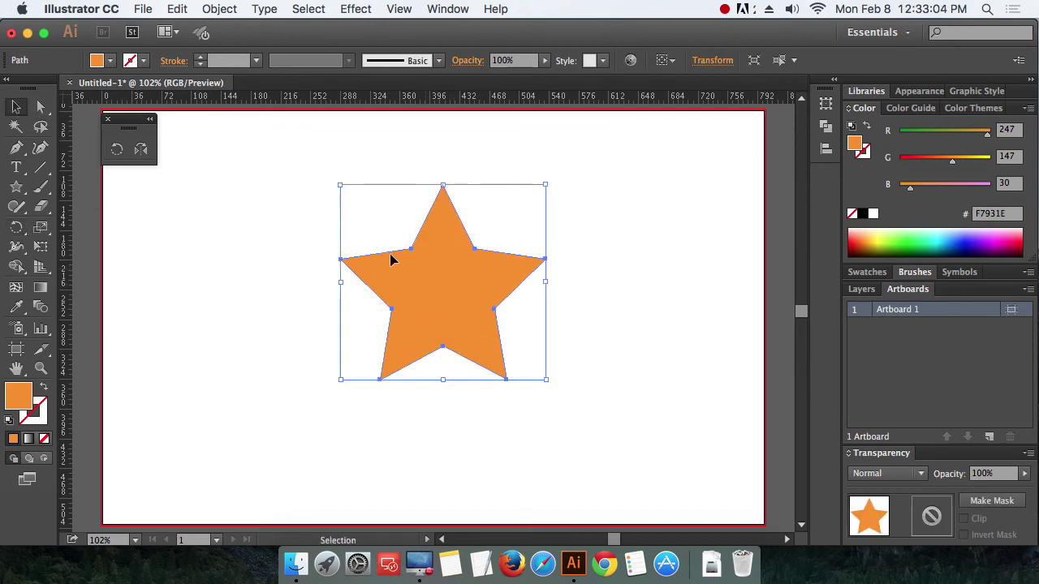
{"action": "left_click", "coordinate": [116, 148]}
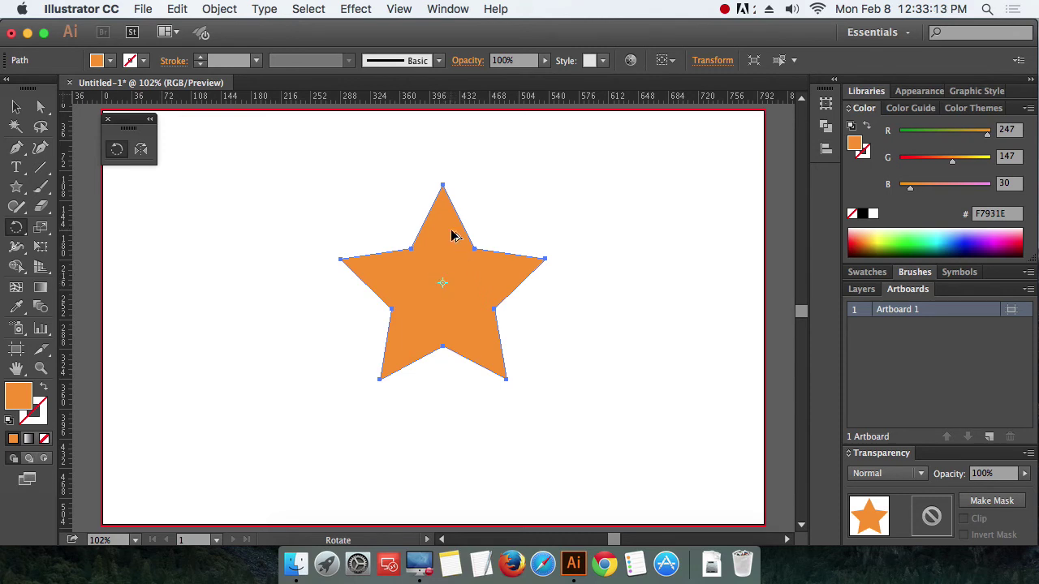
{"action": "left_click_drag", "start_coordinate": [452, 236], "coordinate": [473, 239]}
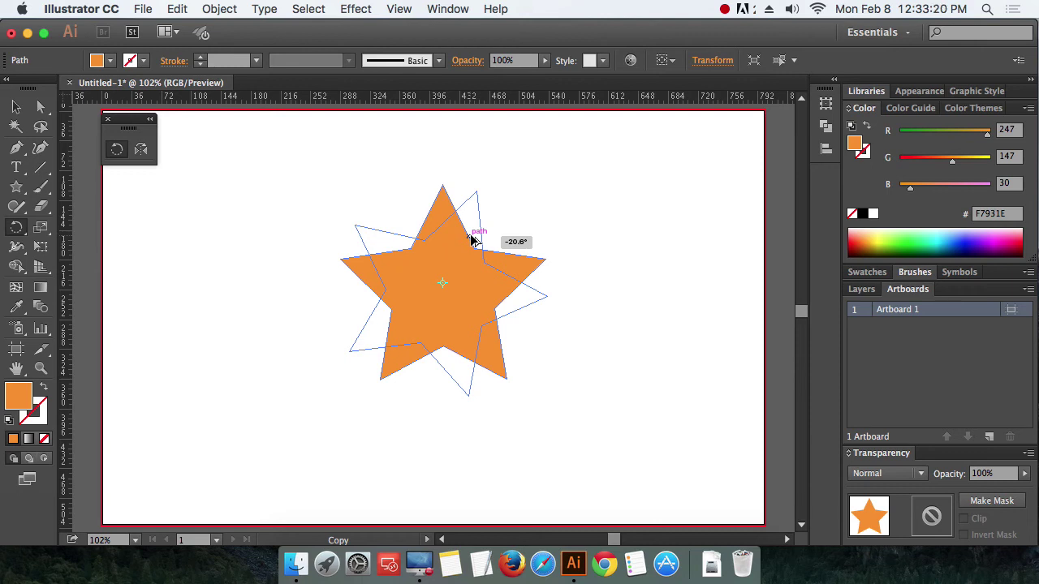
{"action": "left_click_drag", "start_coordinate": [473, 239], "coordinate": [473, 240]}
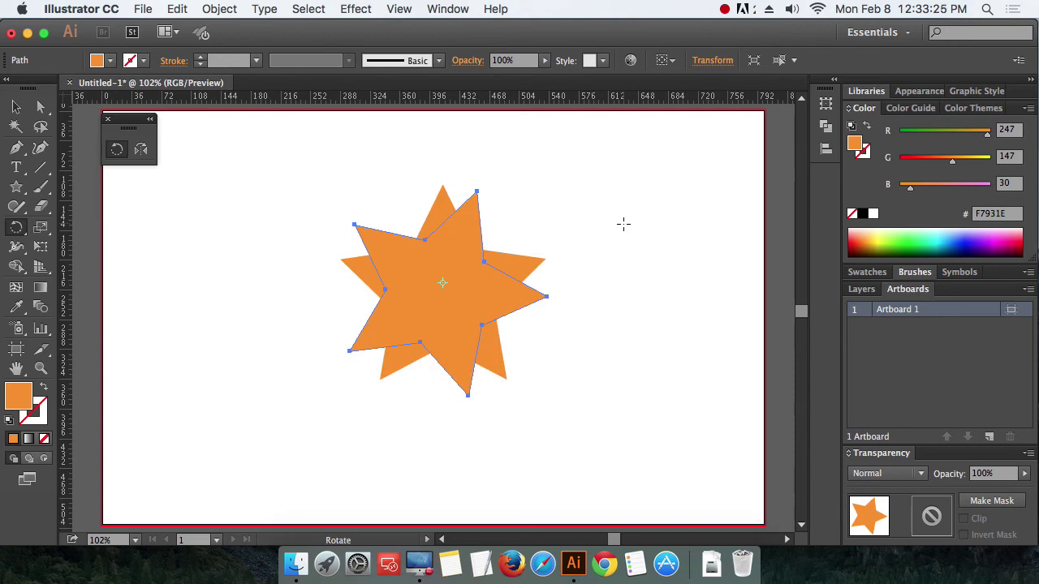
Step: Select both overlapping stars together with the Selection tool
{"action": "left_click", "coordinate": [15, 106]}
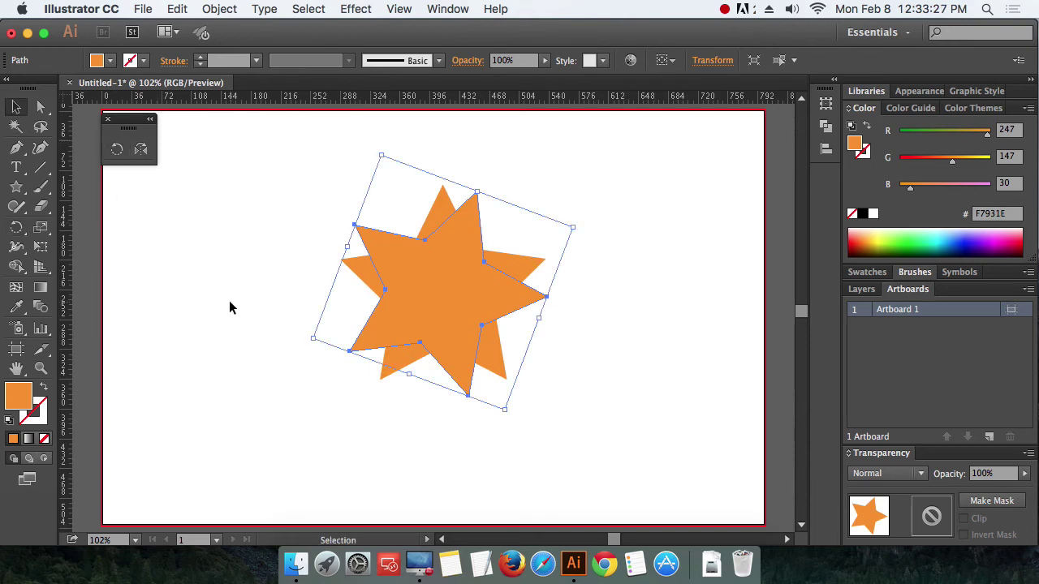
{"action": "left_click", "coordinate": [310, 225]}
{"action": "left_click_drag", "start_coordinate": [310, 225], "coordinate": [372, 316]}
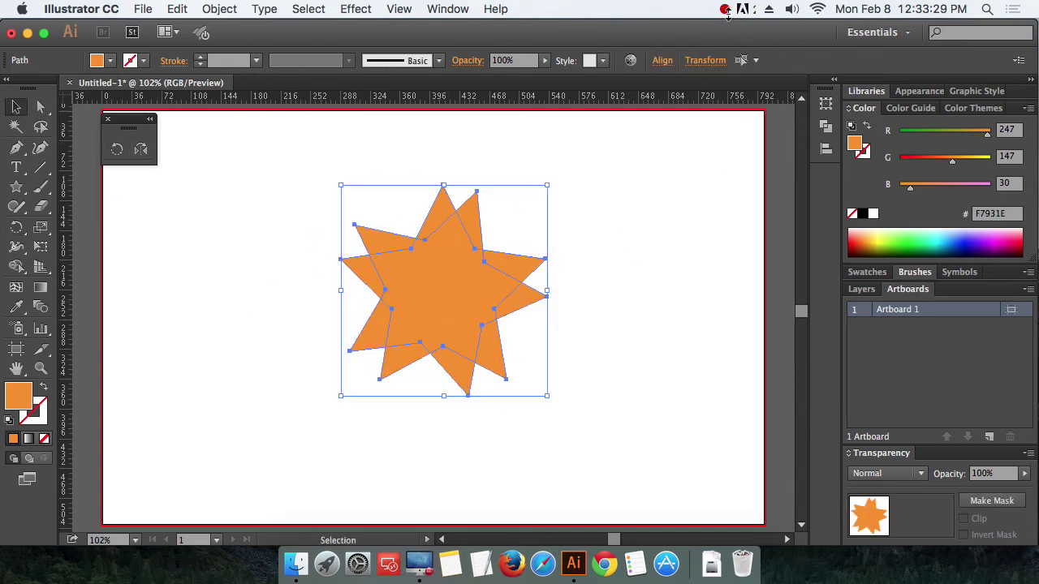
{"action": "left_click", "coordinate": [726, 9]}
{"action": "left_click", "coordinate": [740, 27]}
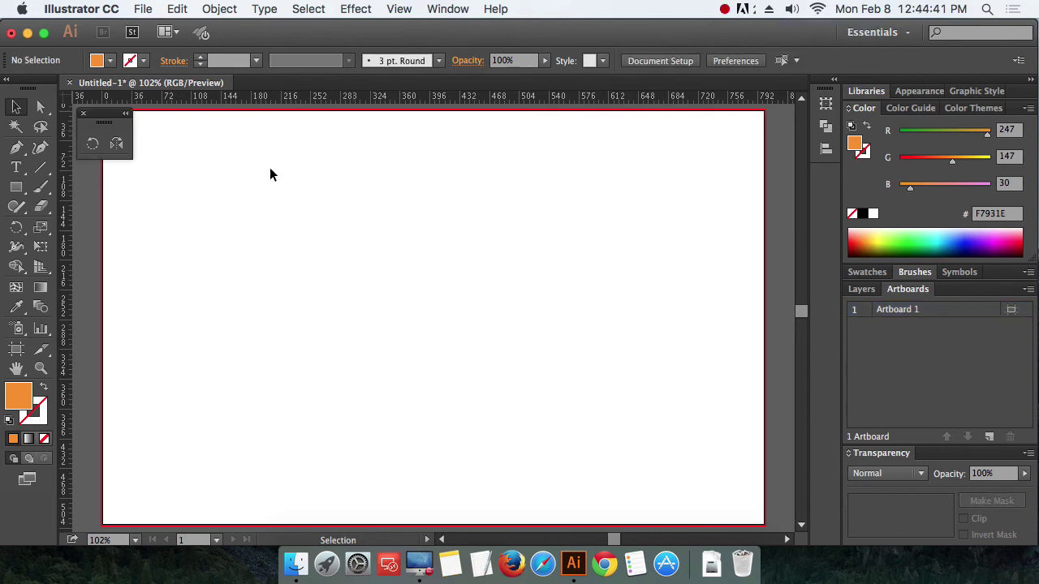
Step: Draw a large orange five-pointed star with the Star tool in the upper part of the empty artboard
{"action": "left_click", "coordinate": [17, 193]}
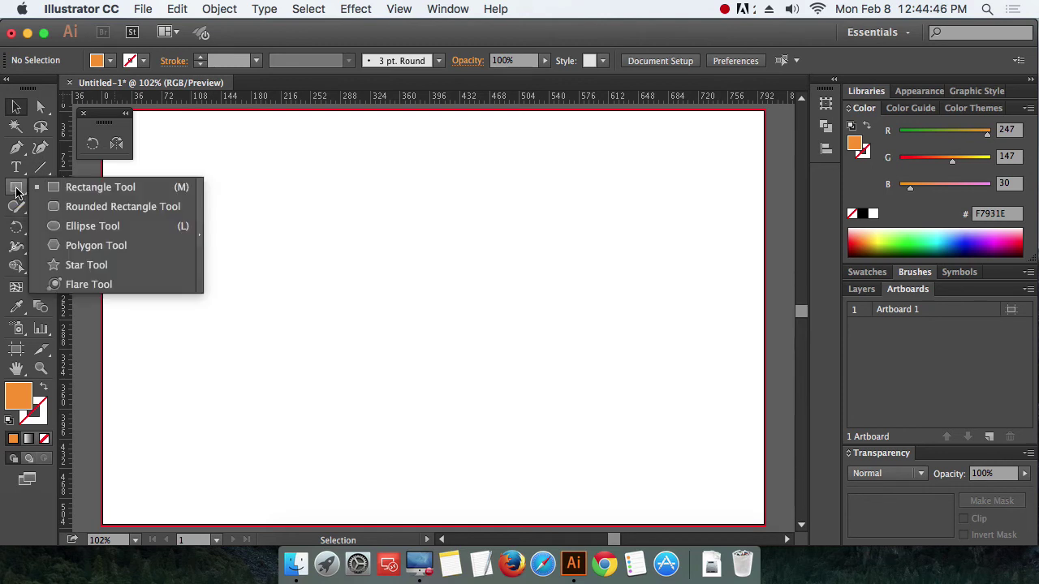
{"action": "left_click", "coordinate": [116, 266]}
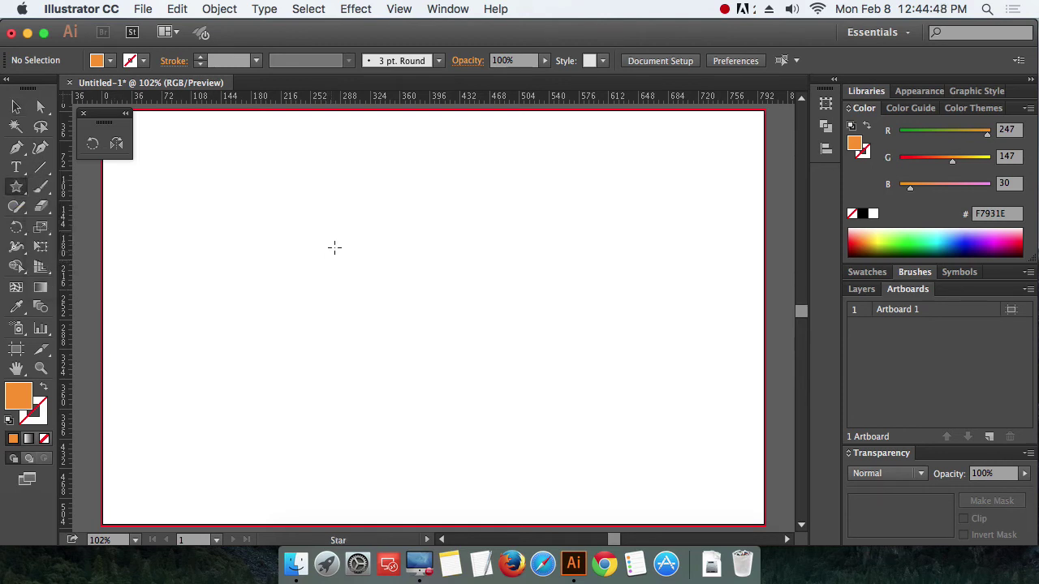
{"action": "left_click_drag", "start_coordinate": [403, 246], "coordinate": [469, 355]}
{"action": "left_click", "coordinate": [16, 107]}
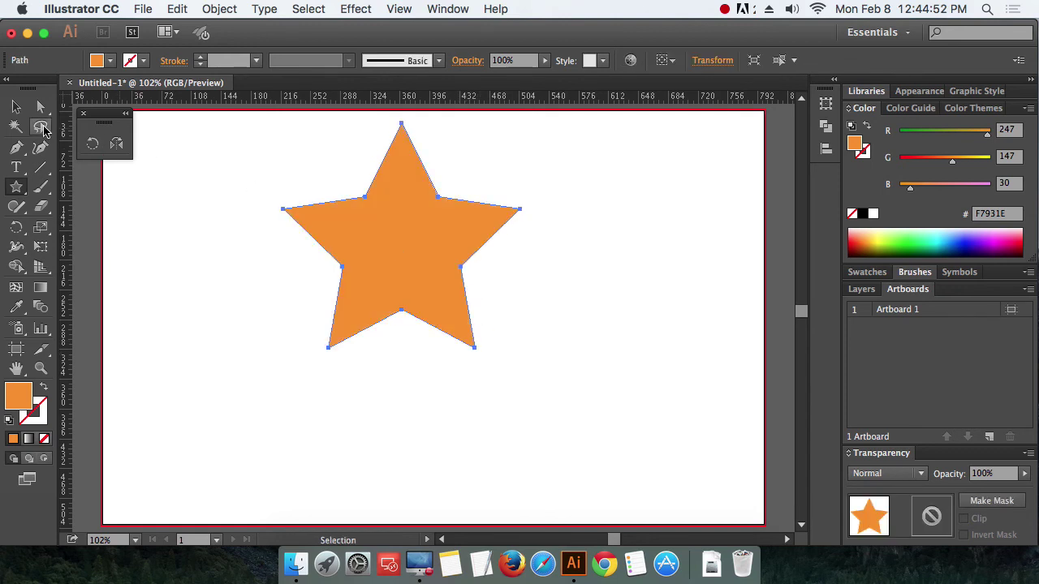
Step: Move the orange star slightly down and to the right on the artboard and deselect it
{"action": "left_click", "coordinate": [195, 259]}
{"action": "left_click_drag", "start_coordinate": [420, 244], "coordinate": [427, 270]}
{"action": "left_click", "coordinate": [588, 280]}
Step: Delete the star's four right-side anchor points with the Direct Selection tool, leaving only its open left half
{"action": "key", "text": "a"}
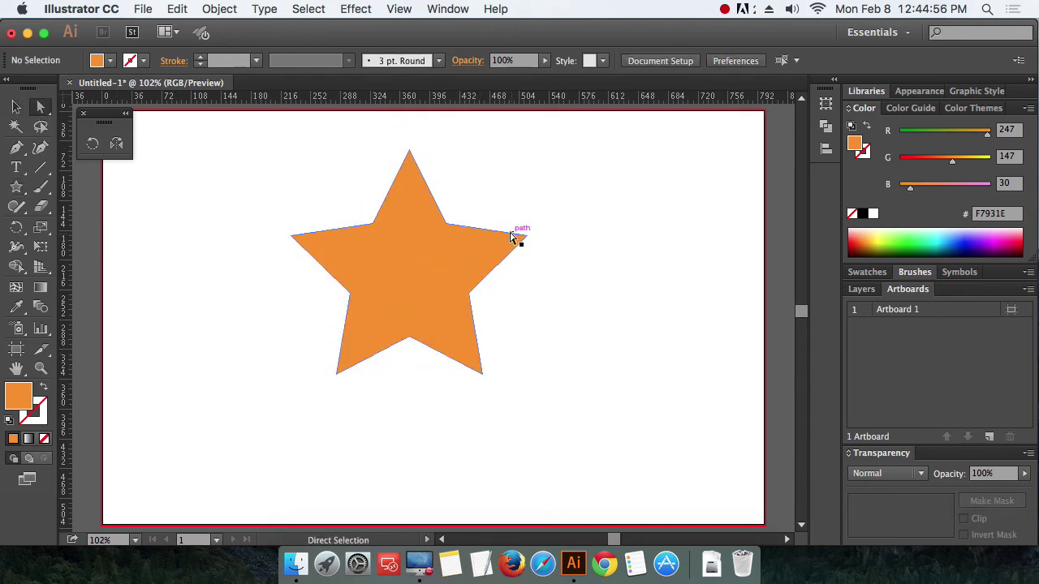
{"action": "left_click_drag", "start_coordinate": [482, 206], "coordinate": [503, 221]}
{"action": "key", "text": "Delete"}
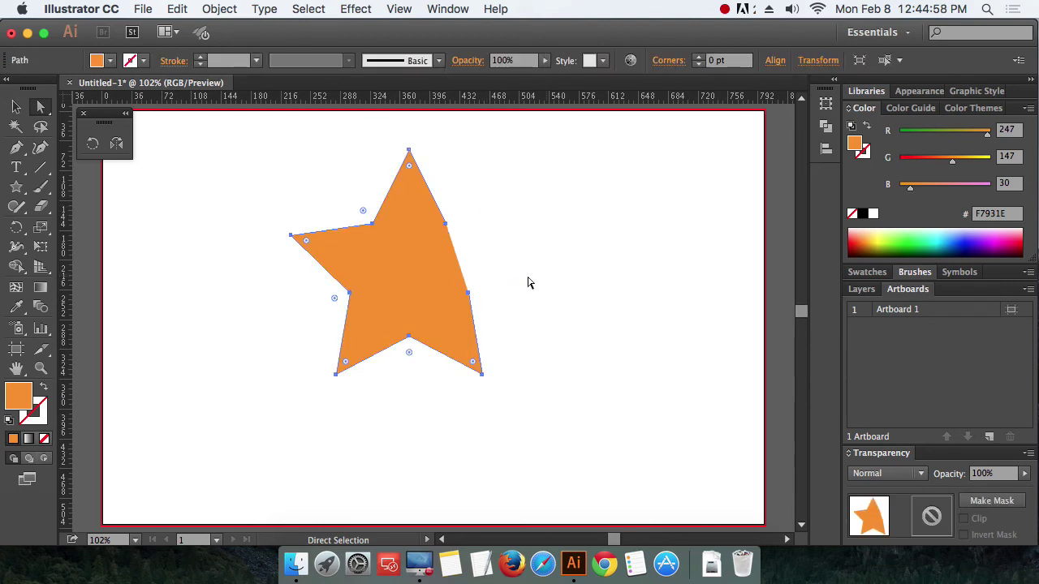
{"action": "left_click_drag", "start_coordinate": [479, 274], "coordinate": [522, 396]}
{"action": "key", "text": "Delete"}
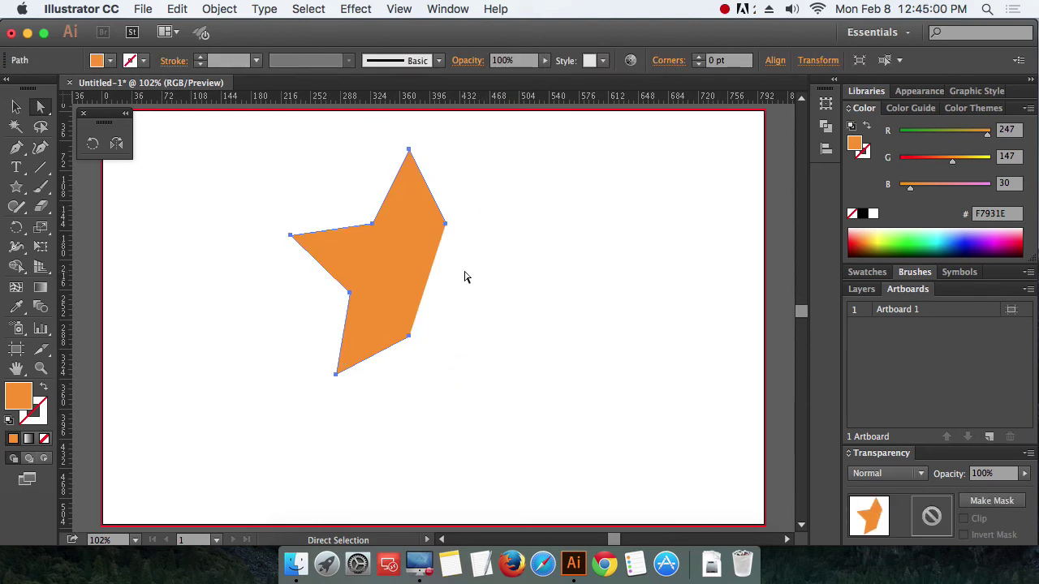
{"action": "left_click_drag", "start_coordinate": [464, 274], "coordinate": [440, 209]}
{"action": "key", "text": "Delete"}
{"action": "left_click", "coordinate": [16, 107]}
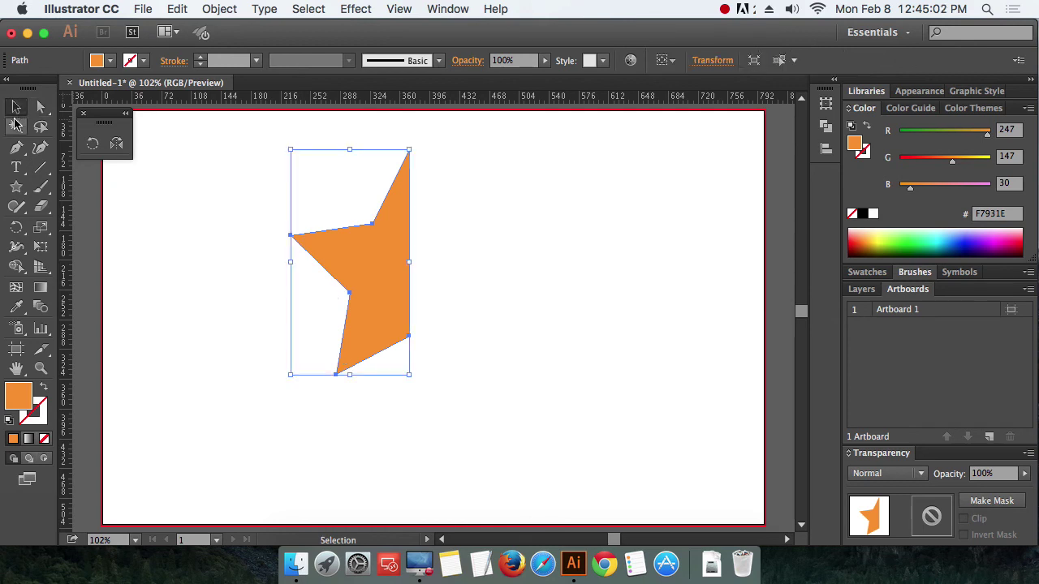
Step: Swap the half star's fill and stroke to give it an orange outline without fill, and move it slightly down and to the right
{"action": "left_click", "coordinate": [253, 241]}
{"action": "key", "text": "super+a"}
{"action": "left_click", "coordinate": [44, 388]}
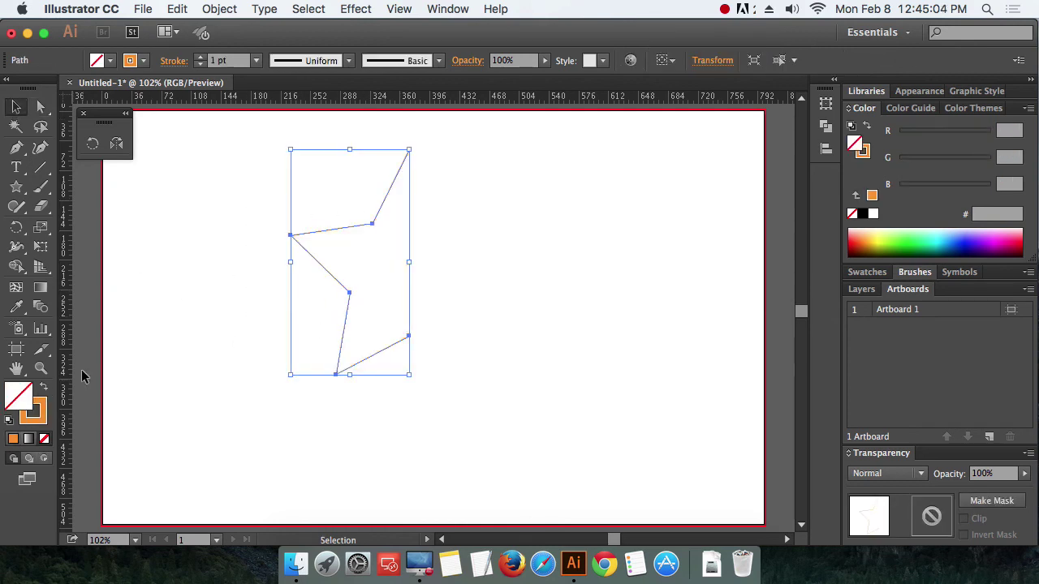
{"action": "left_click", "coordinate": [249, 213]}
{"action": "left_click_drag", "start_coordinate": [249, 214], "coordinate": [364, 250]}
{"action": "left_click", "coordinate": [466, 285]}
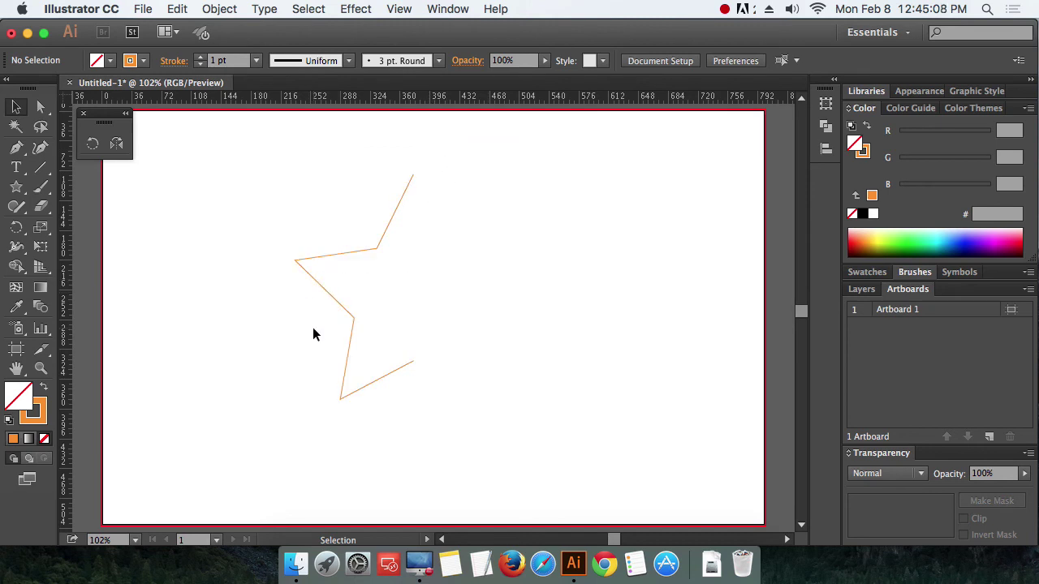
{"action": "left_click_drag", "start_coordinate": [297, 198], "coordinate": [427, 394]}
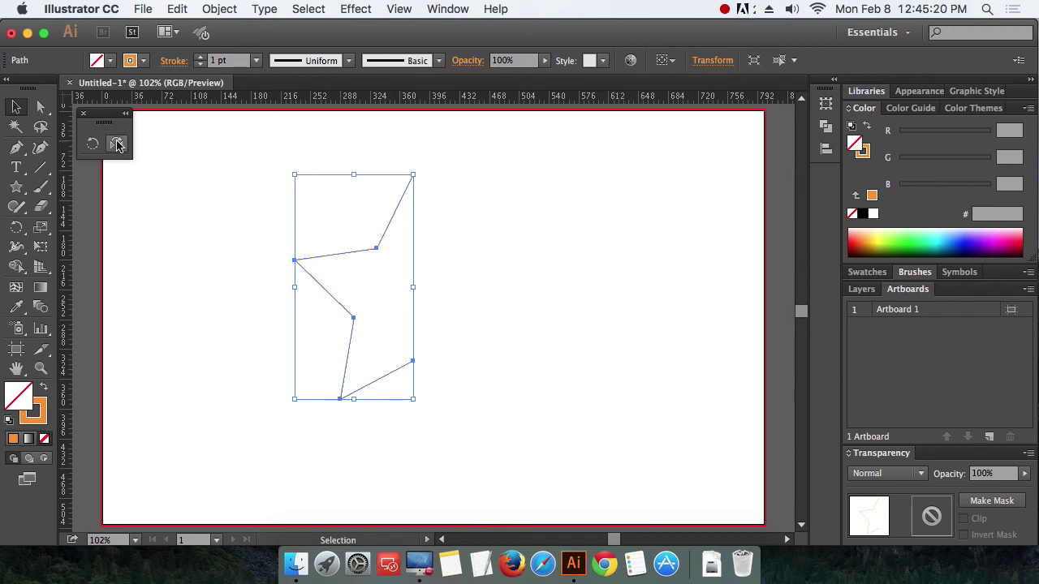
{"action": "left_click", "coordinate": [264, 225]}
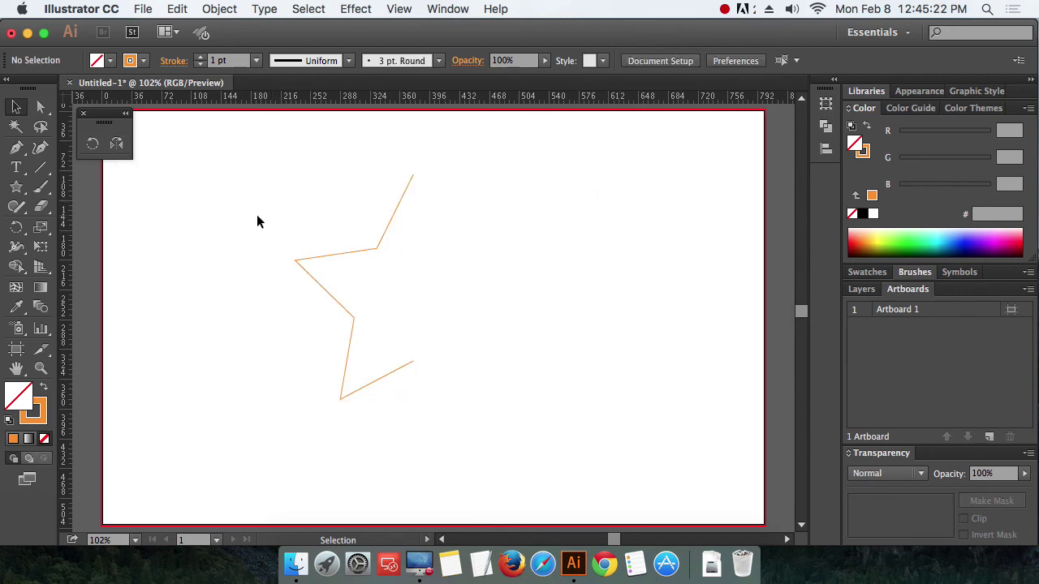
{"action": "left_click_drag", "start_coordinate": [255, 182], "coordinate": [324, 284]}
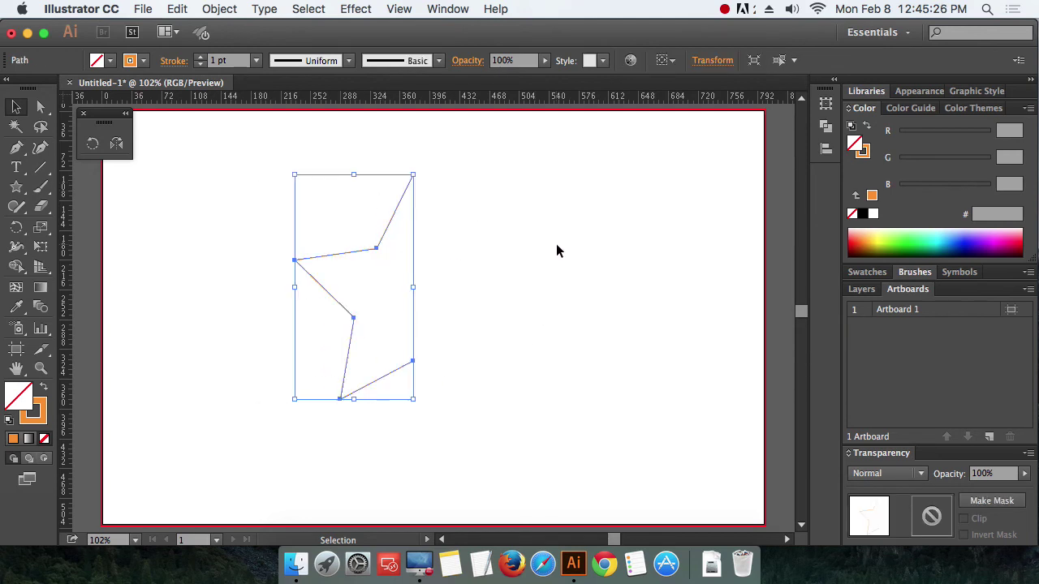
{"action": "left_click", "coordinate": [589, 216]}
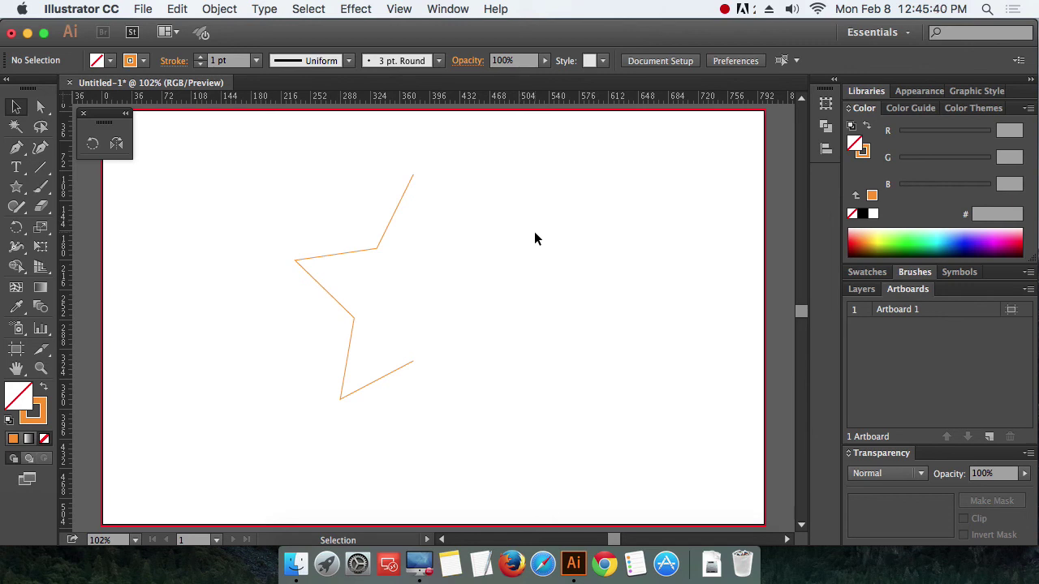
{"action": "left_click_drag", "start_coordinate": [294, 199], "coordinate": [414, 433]}
{"action": "left_click", "coordinate": [559, 317]}
{"action": "left_click_drag", "start_coordinate": [294, 204], "coordinate": [384, 390]}
{"action": "left_click", "coordinate": [493, 360]}
{"action": "left_click_drag", "start_coordinate": [308, 223], "coordinate": [385, 413]}
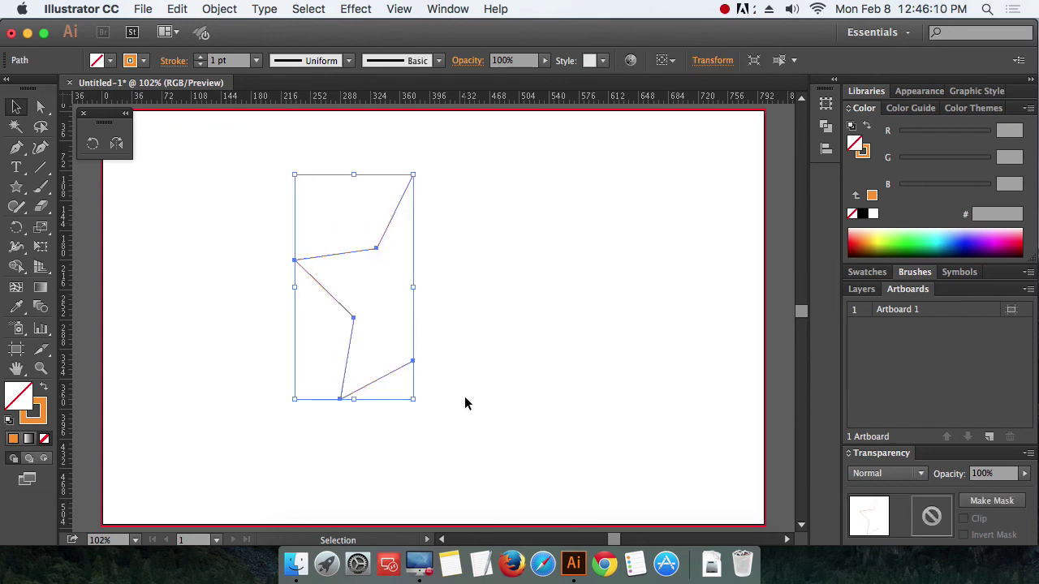
{"action": "left_click", "coordinate": [465, 403]}
Step: Mirror a copy of the half star with the Reflect tool across the vertical axis through its upper and lower endpoints
{"action": "left_click_drag", "start_coordinate": [317, 233], "coordinate": [381, 395]}
{"action": "left_click", "coordinate": [119, 145]}
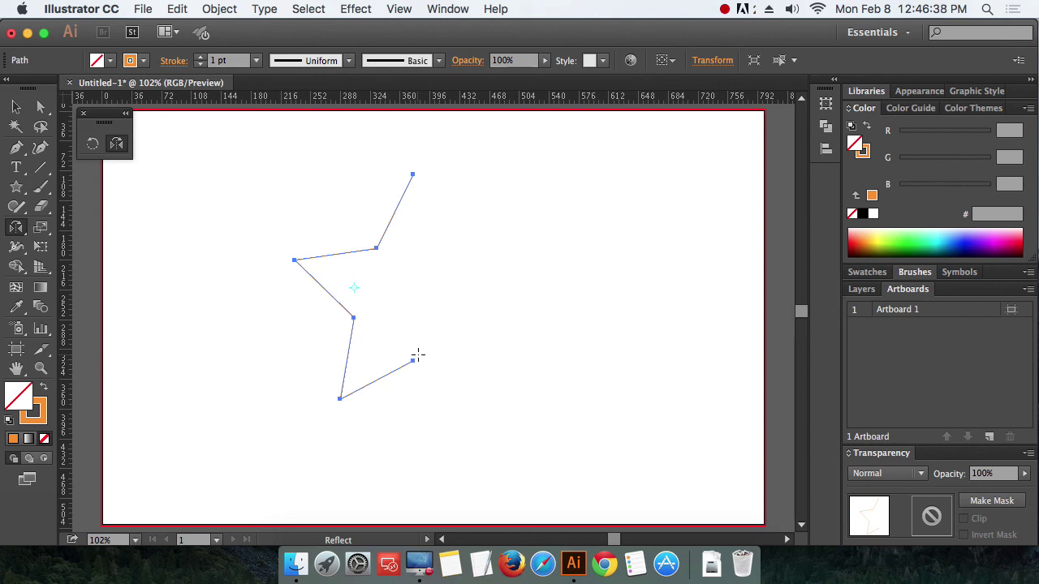
{"action": "left_click", "coordinate": [412, 174]}
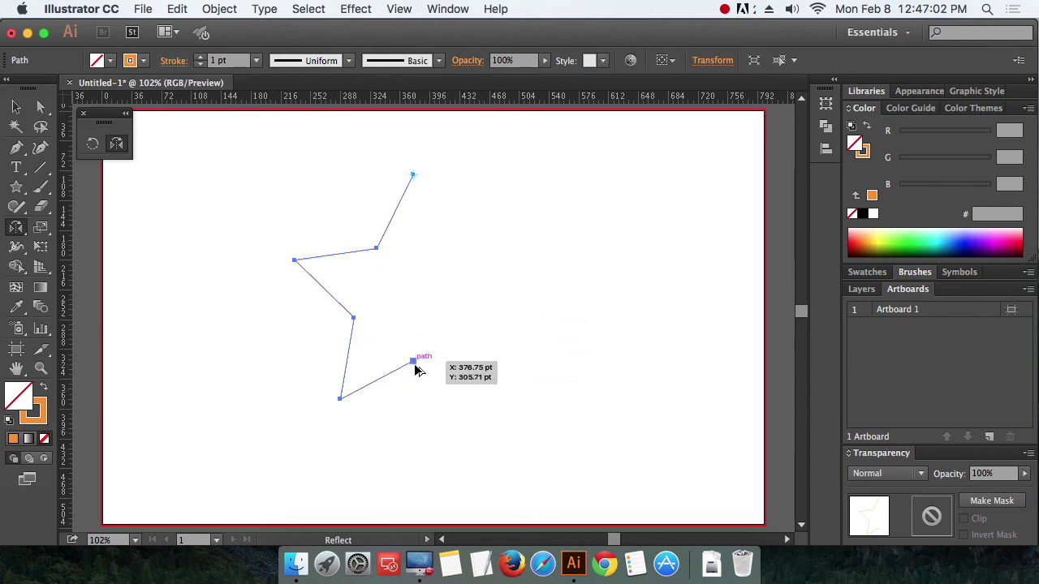
{"action": "left_click_drag", "start_coordinate": [413, 365], "coordinate": [414, 369]}
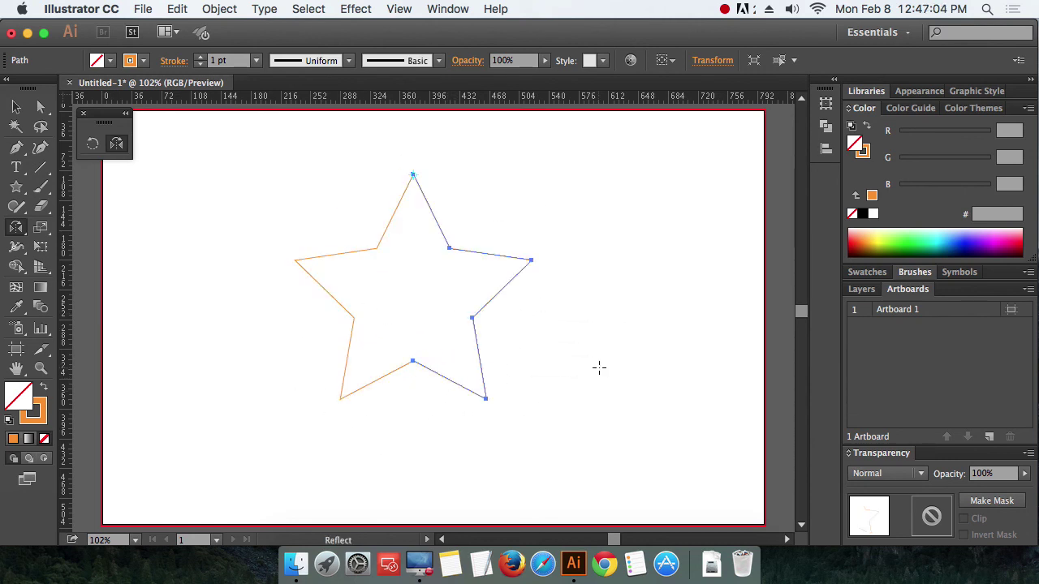
{"action": "left_click", "coordinate": [16, 106]}
{"action": "left_click", "coordinate": [244, 328]}
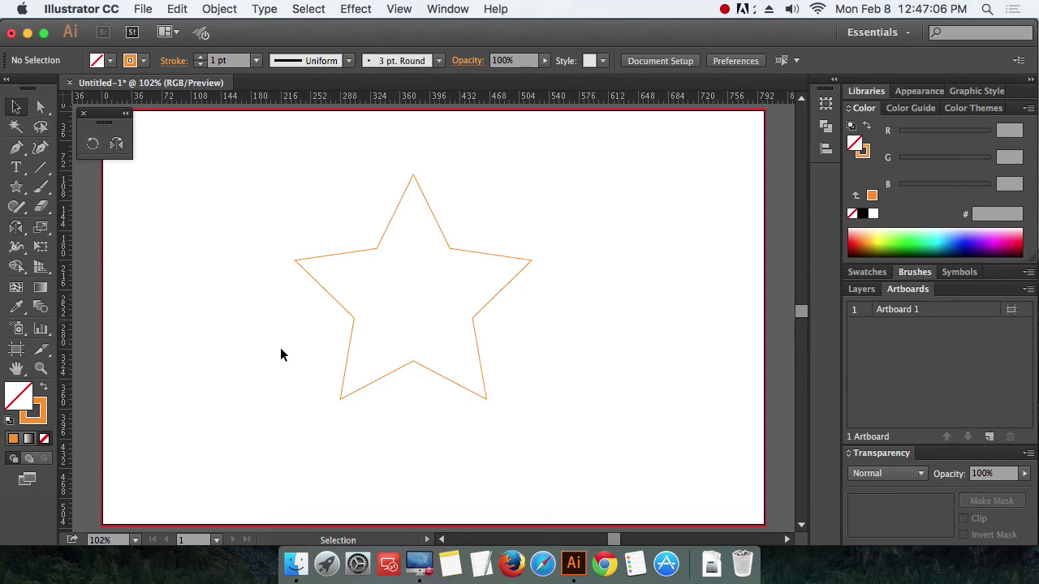
Step: Select each half of the star in turn to check whether the two halves are separate paths
{"action": "left_click_drag", "start_coordinate": [301, 225], "coordinate": [333, 318]}
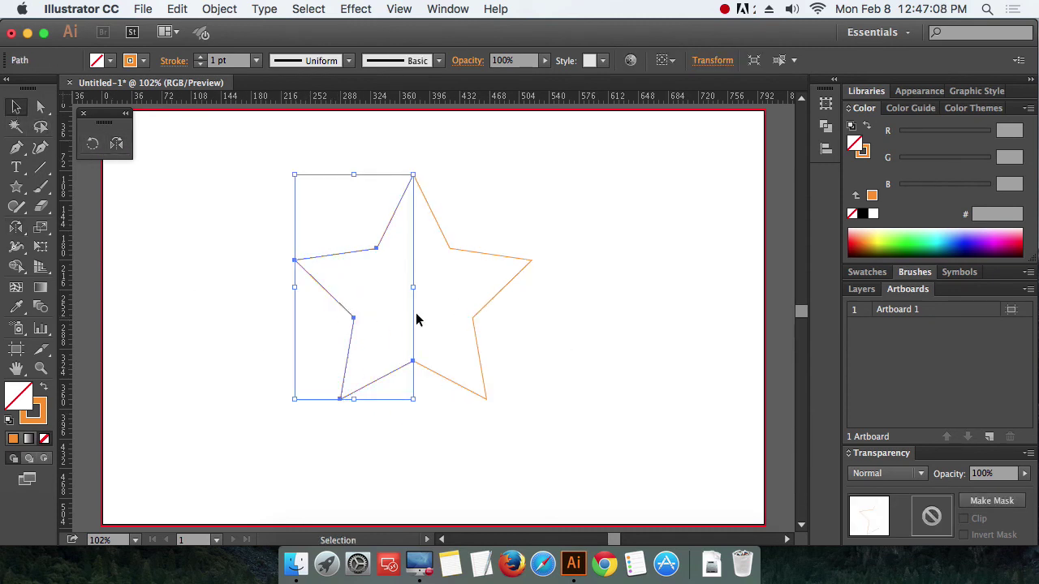
{"action": "left_click_drag", "start_coordinate": [441, 297], "coordinate": [482, 229]}
{"action": "left_click", "coordinate": [647, 277]}
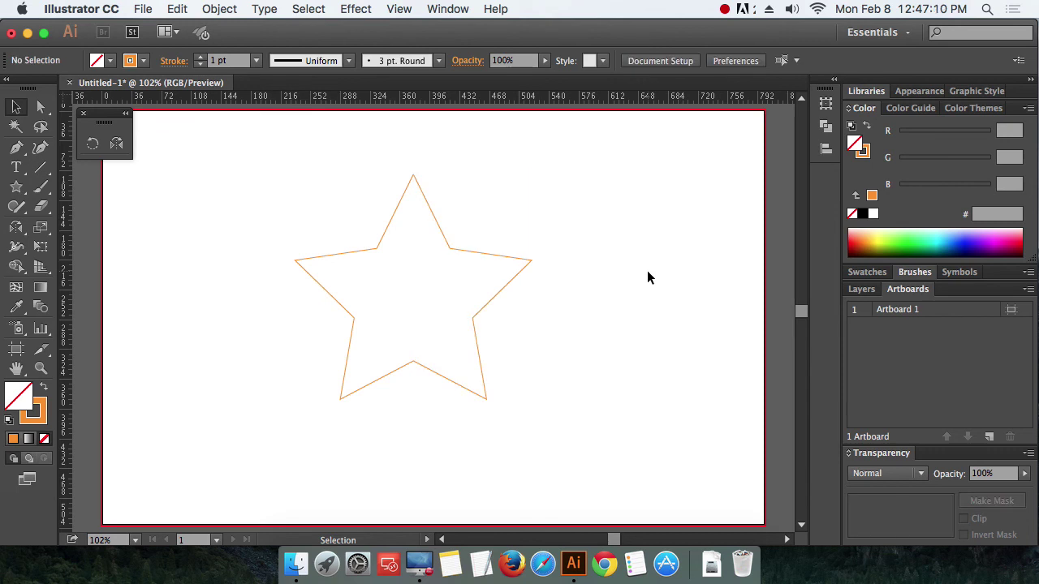
{"action": "left_click", "coordinate": [724, 9]}
{"action": "left_click", "coordinate": [734, 28]}
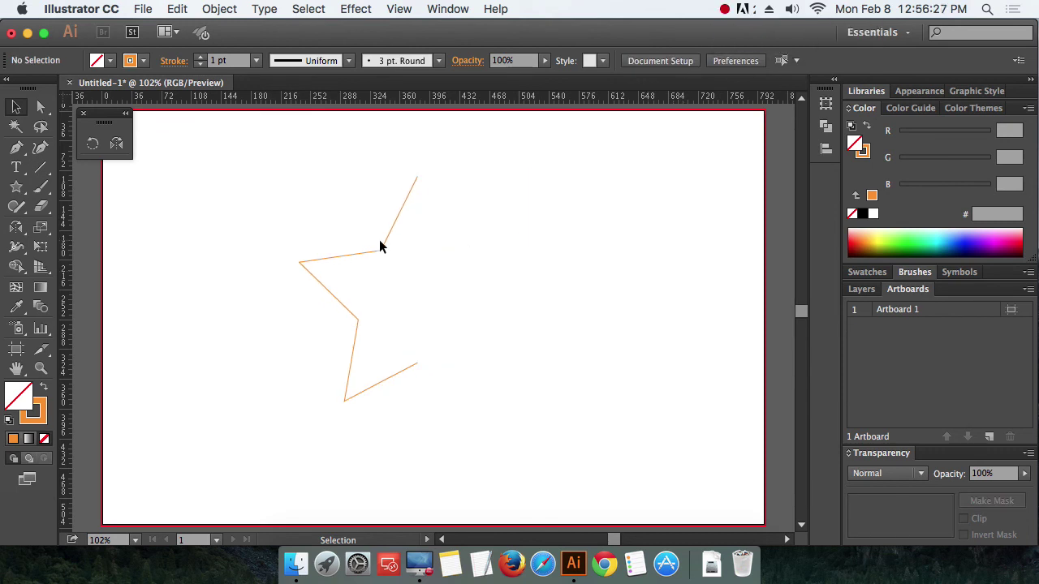
Step: Preview the half star's reflection on the Vertical axis in the Reflect options, without applying it
{"action": "left_click_drag", "start_coordinate": [274, 204], "coordinate": [455, 415]}
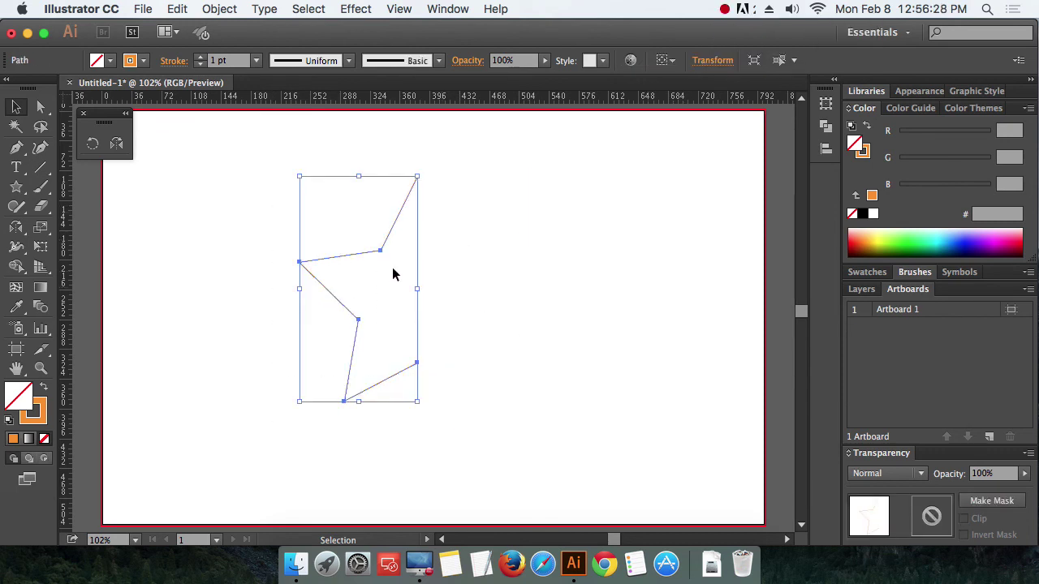
{"action": "double_click", "coordinate": [117, 147]}
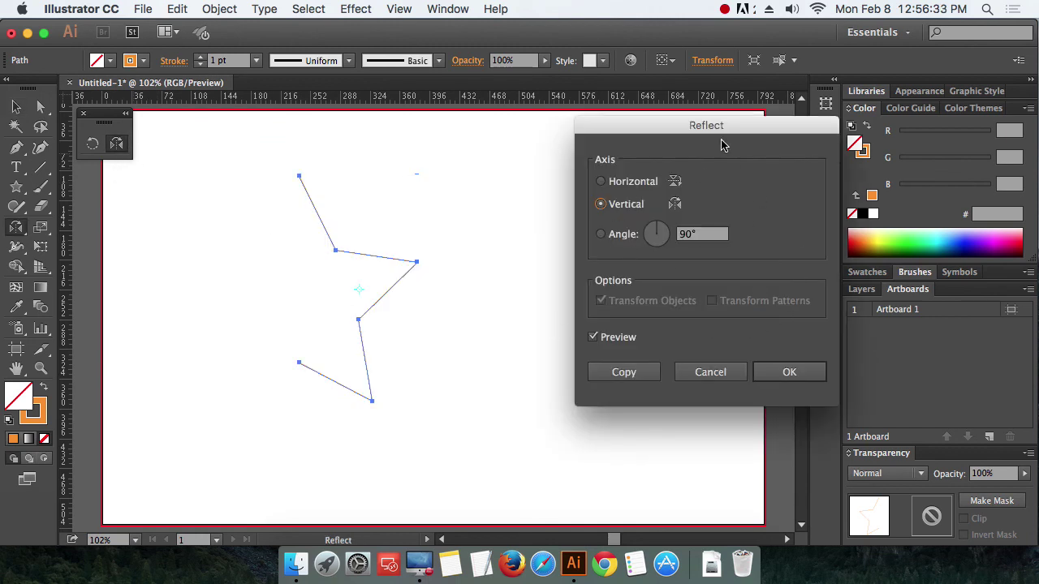
{"action": "left_click_drag", "start_coordinate": [726, 135], "coordinate": [734, 132]}
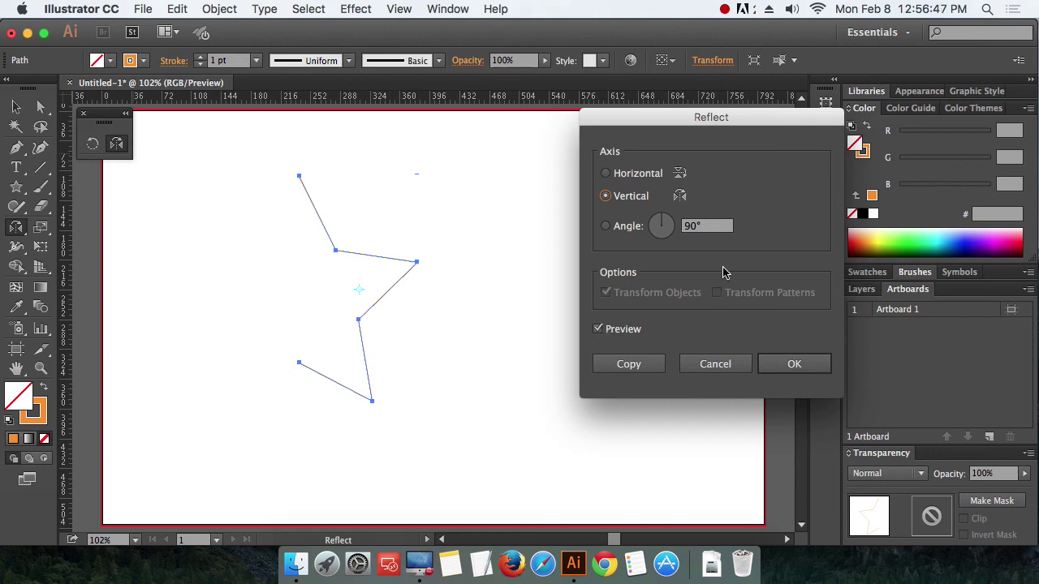
{"action": "left_click", "coordinate": [708, 364]}
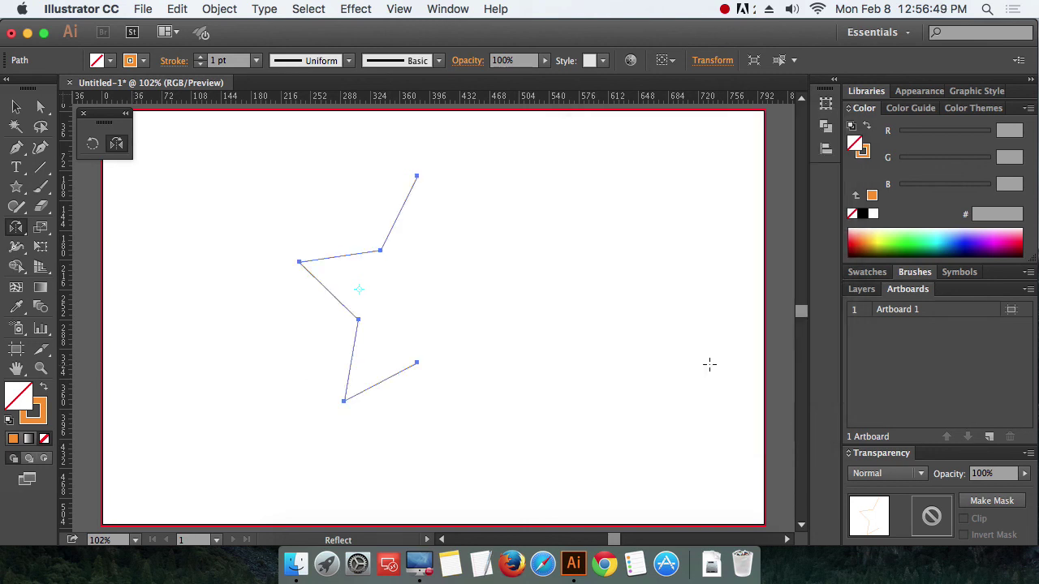
{"action": "double_click", "coordinate": [116, 144]}
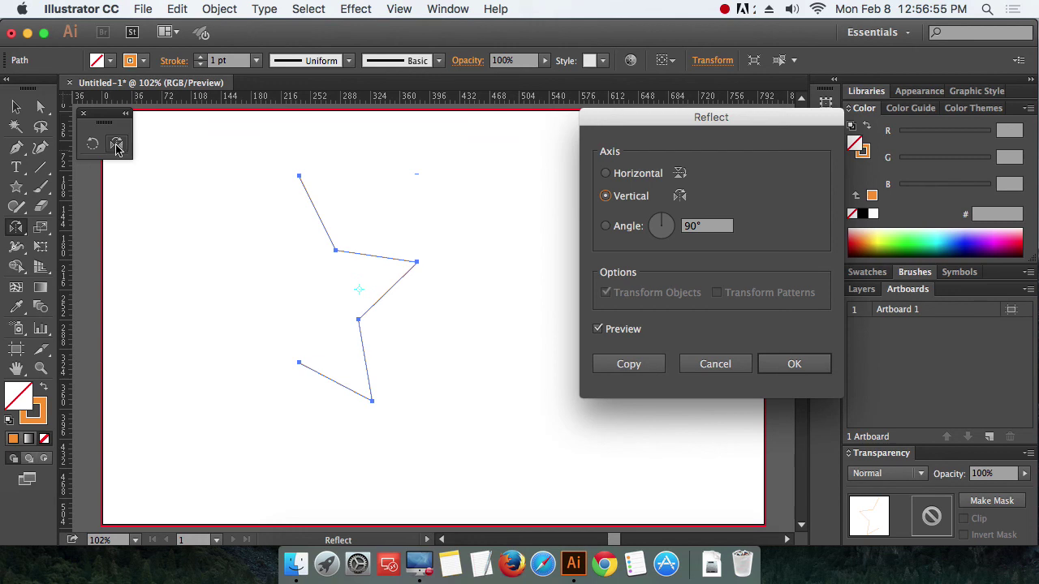
{"action": "left_click", "coordinate": [711, 365]}
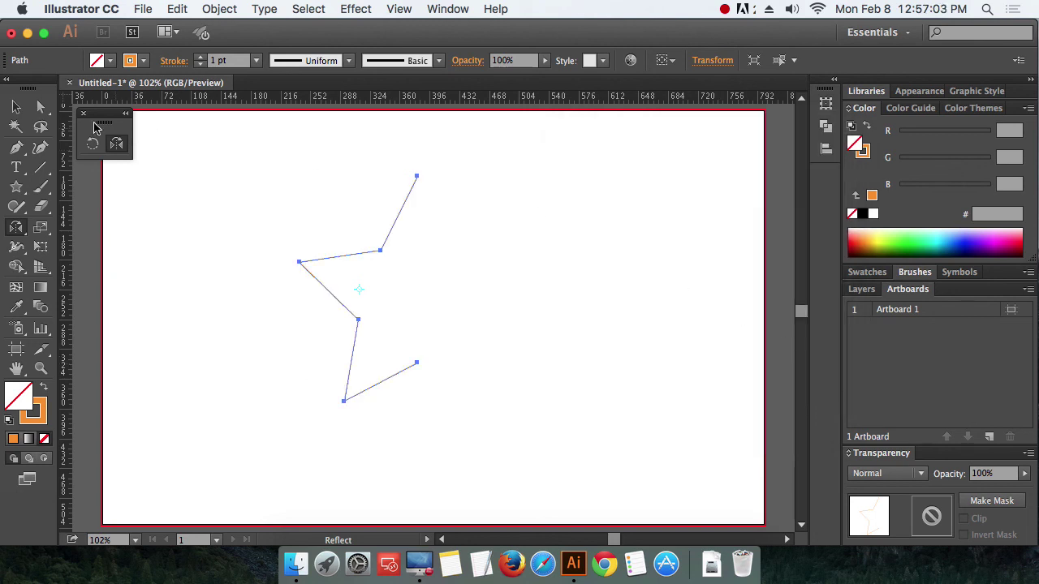
Step: Return to the Selection tool with the half star selected
{"action": "left_click", "coordinate": [12, 108]}
{"action": "left_click", "coordinate": [182, 233]}
{"action": "key", "text": "super+z"}
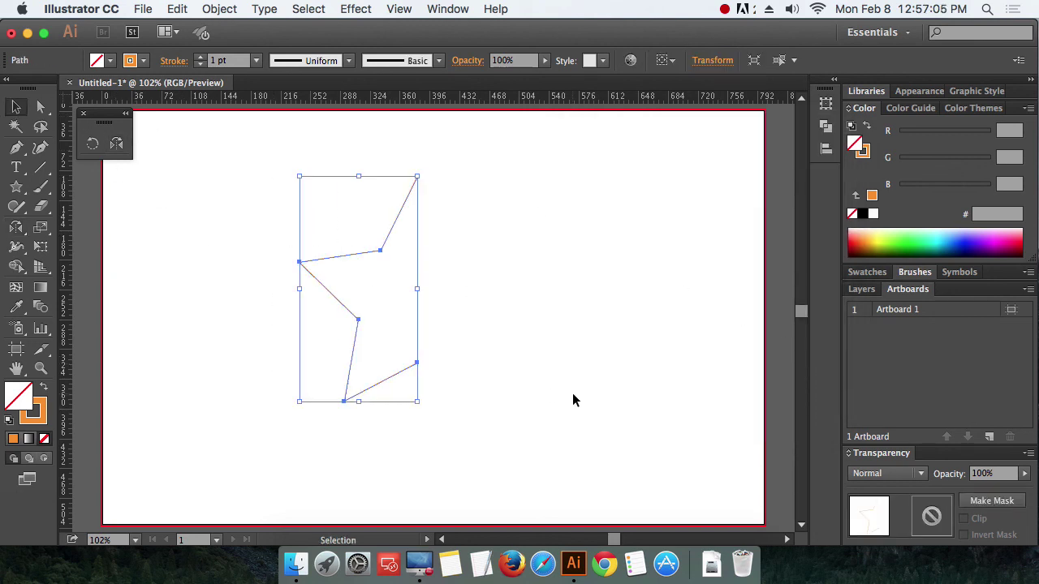